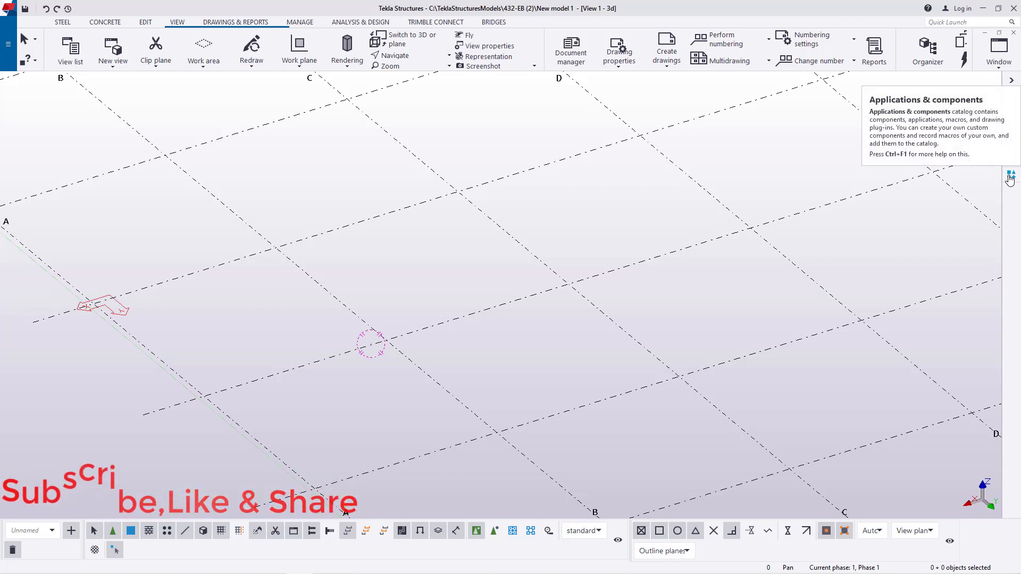
# Step: Open the Castellated_Beam component from the Applications & components catalog
pyautogui.click(1009, 177)
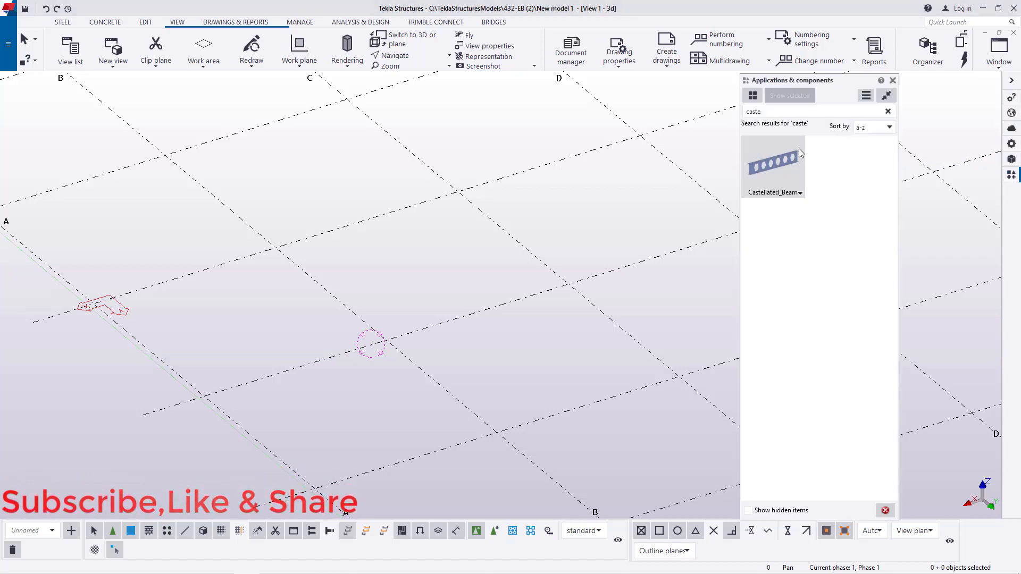
pyautogui.doubleClick(767, 114)
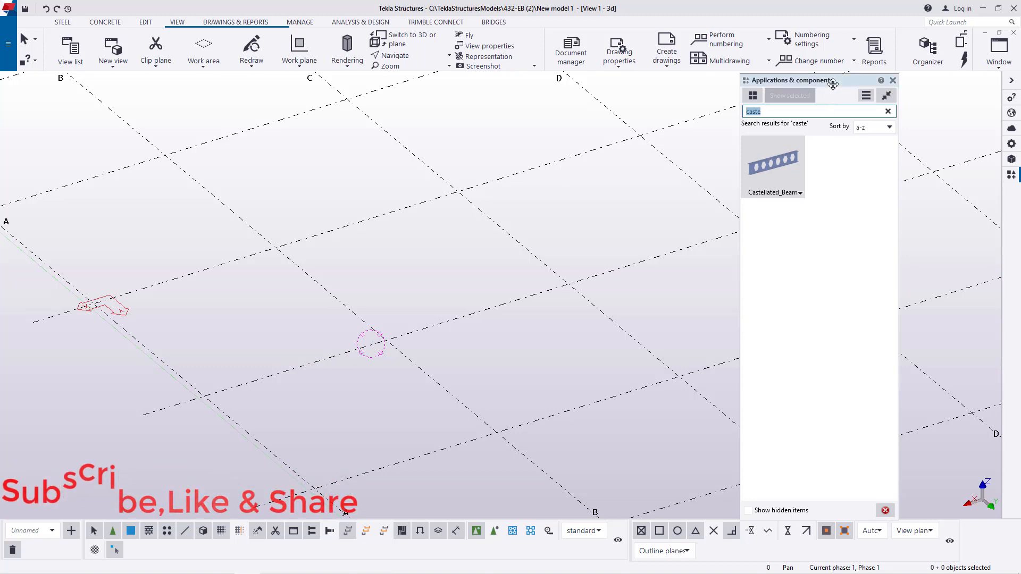
pyautogui.doubleClick(773, 161)
# Step: Place the castellated beam along the grid line through the work plane origin, from grid A to grid C, and accept its dialog
pyautogui.scroll(5, 195, 297)
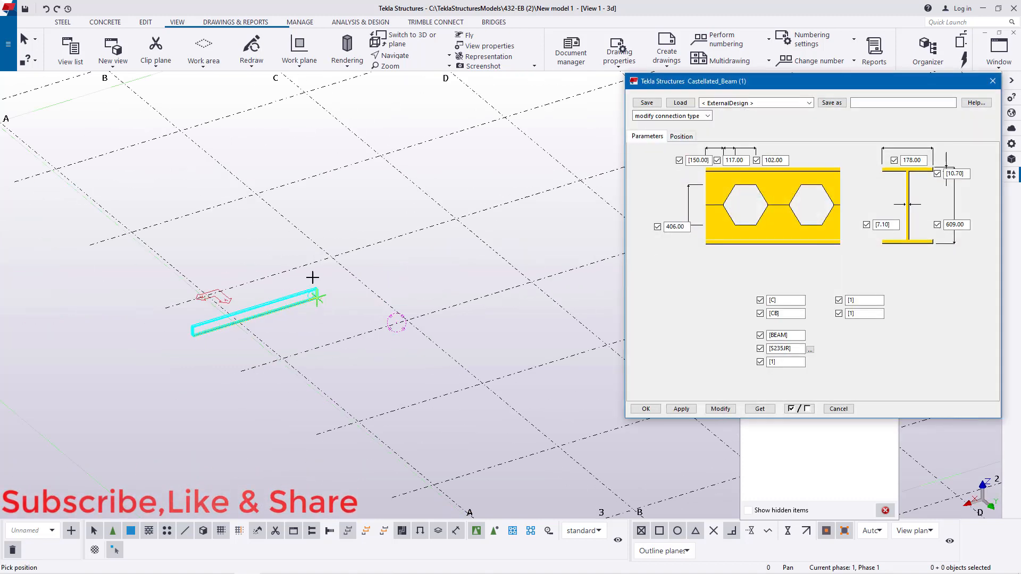
pyautogui.scroll(4, 170, 305)
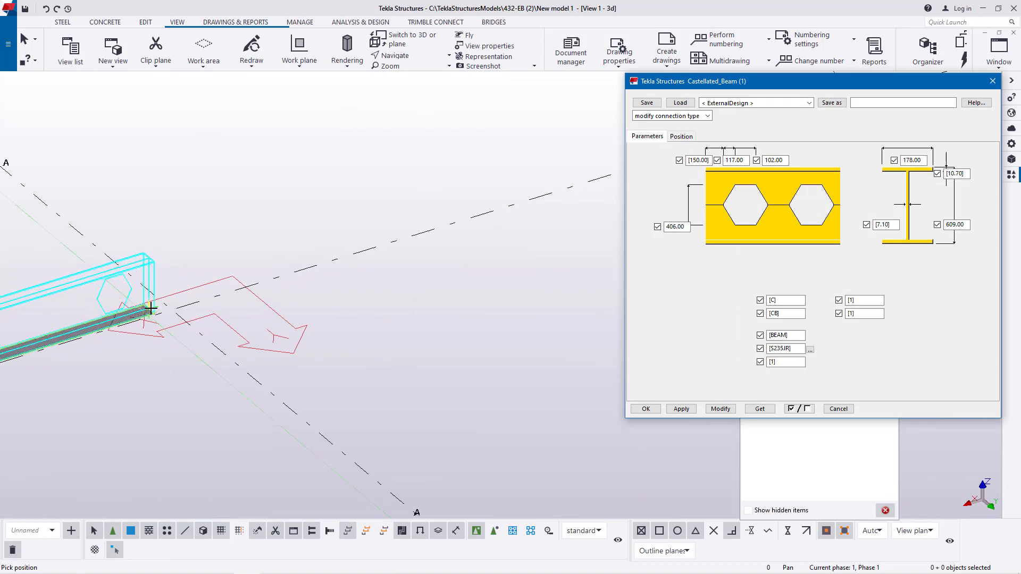
pyautogui.scroll(5, 168, 307)
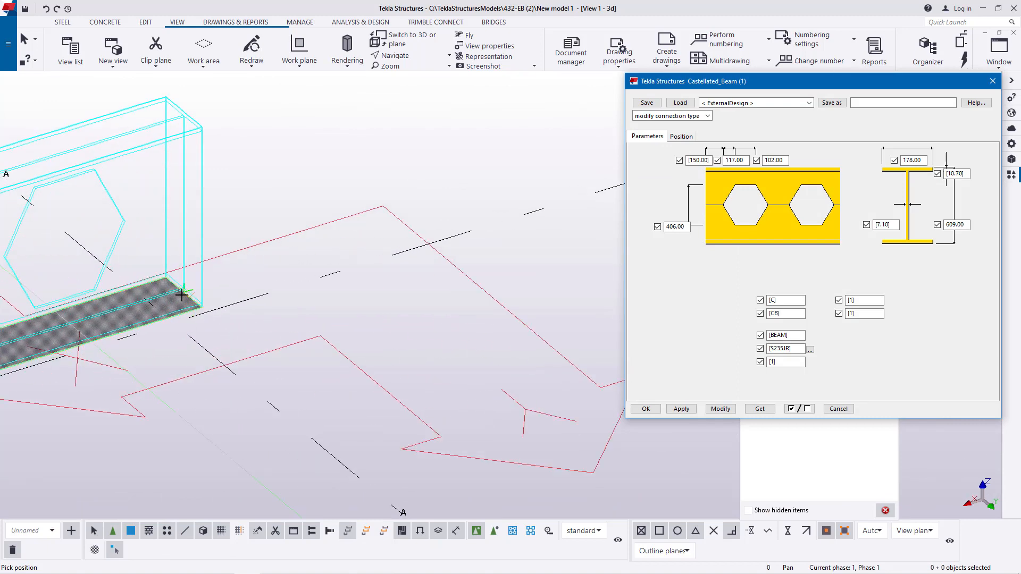
pyautogui.scroll(-8, 168, 341)
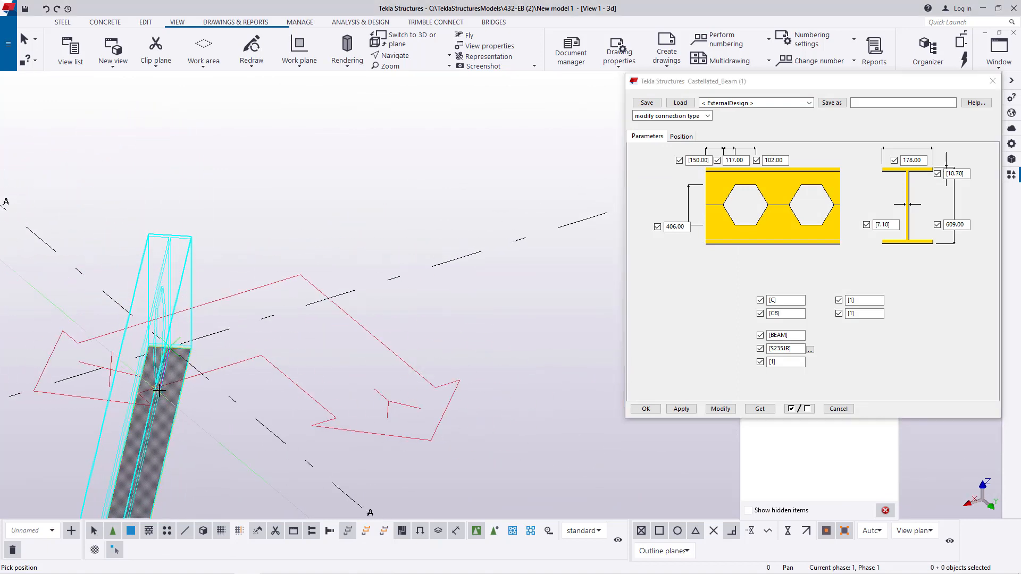
pyautogui.scroll(-4, 162, 386)
pyautogui.click(165, 384)
pyautogui.scroll(-3, 173, 379)
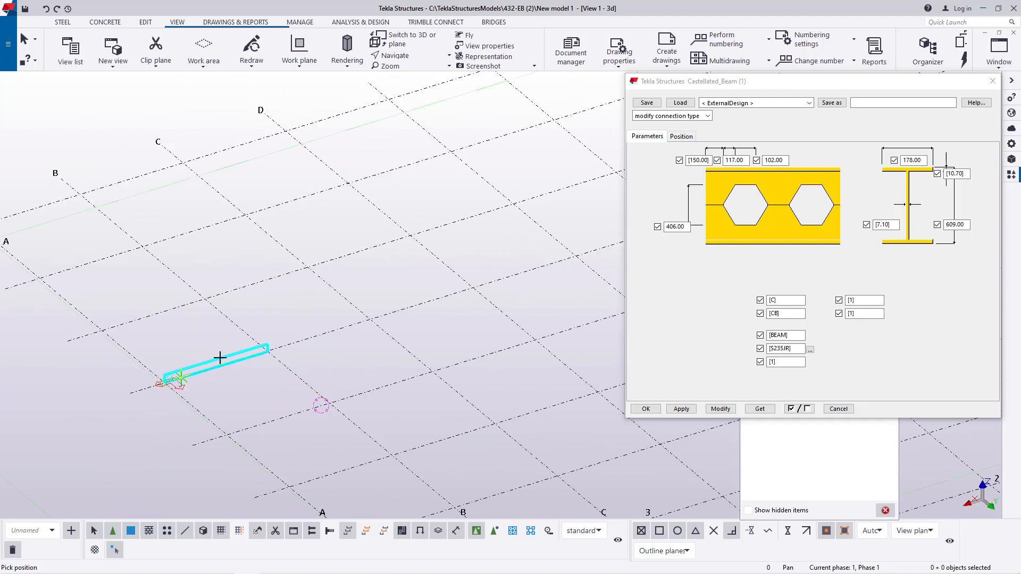
pyautogui.scroll(2, 314, 334)
pyautogui.scroll(5, 346, 333)
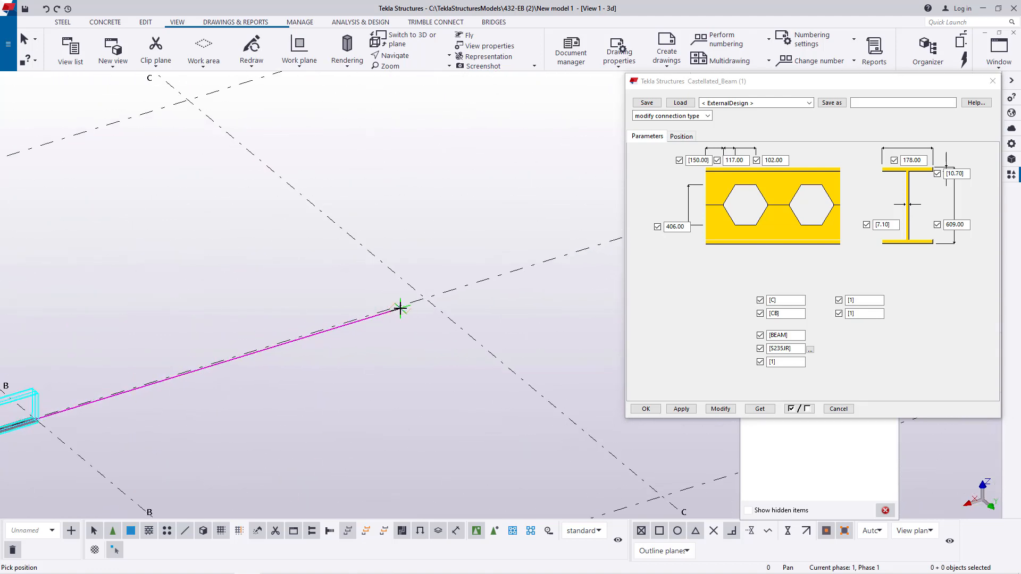
pyautogui.scroll(2, 435, 292)
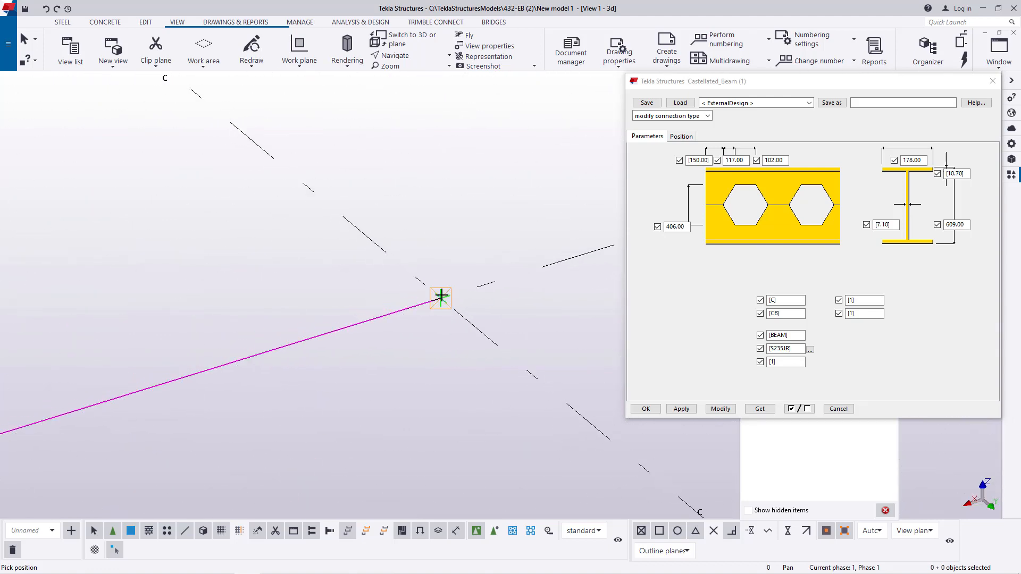
pyautogui.click(440, 296)
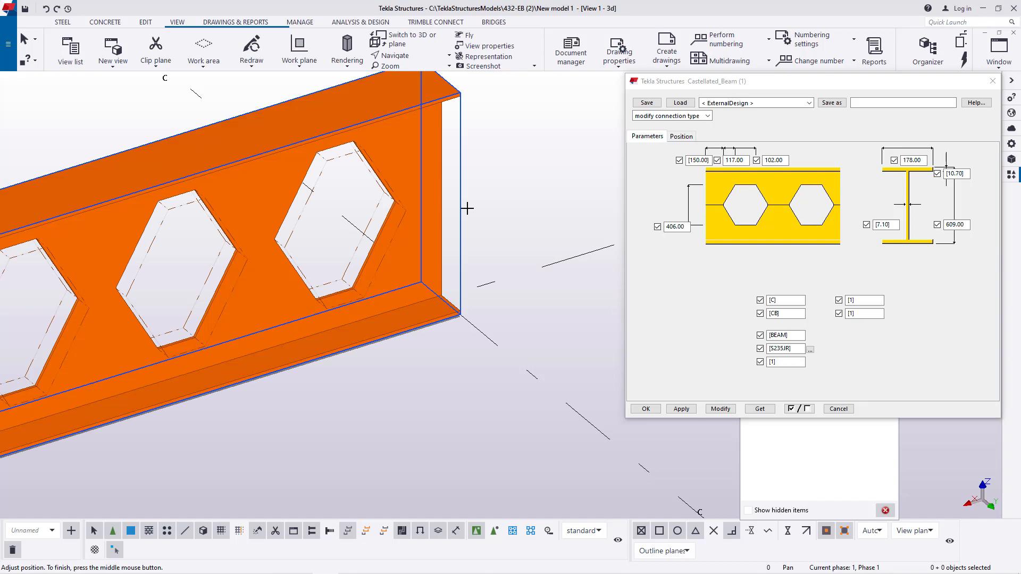
pyautogui.scroll(-2, 500, 202)
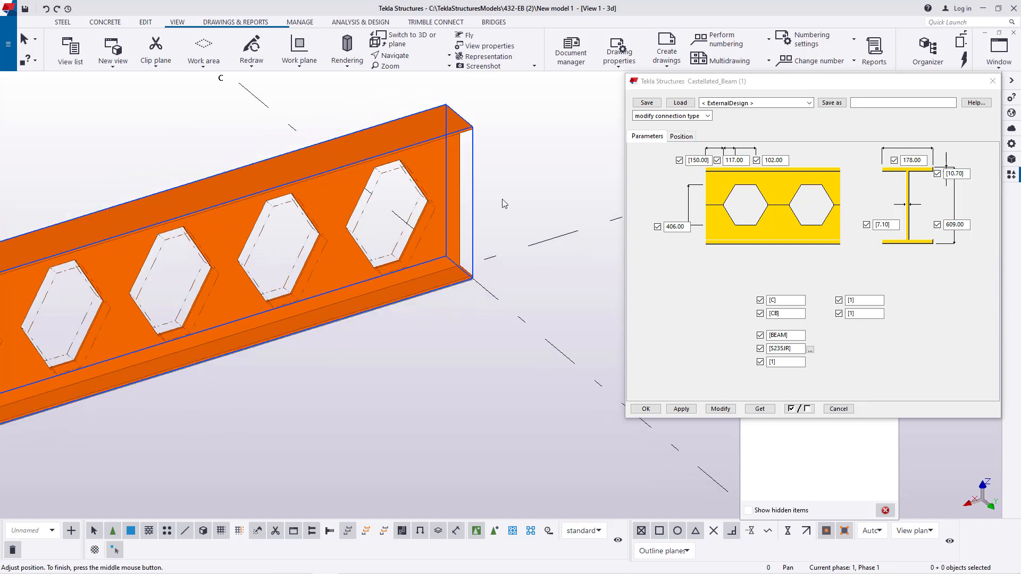
pyautogui.click(644, 408)
pyautogui.scroll(-5, 645, 245)
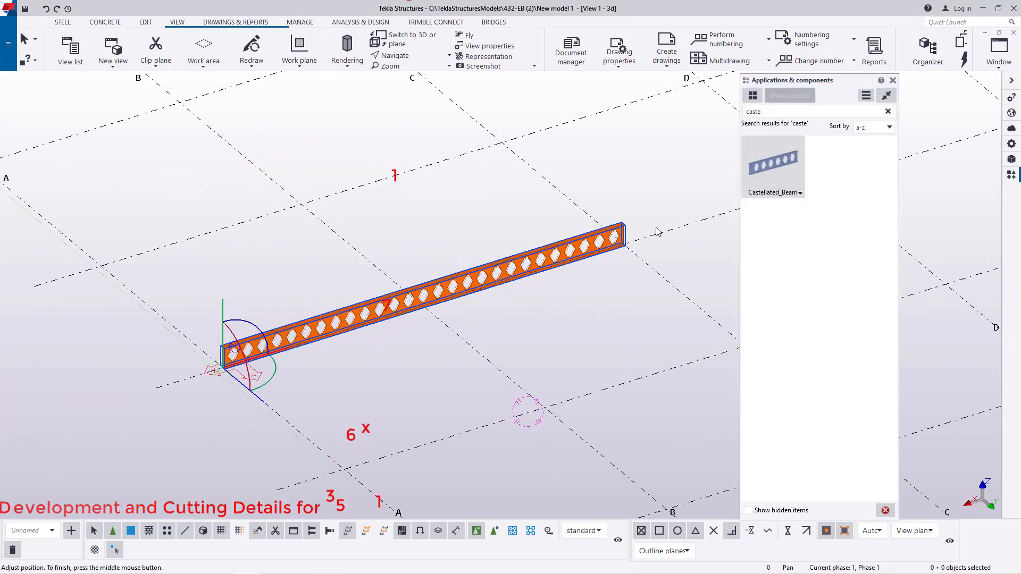
pyautogui.scroll(-1, 656, 229)
pyautogui.scroll(4, 366, 339)
pyautogui.rightClick(452, 321)
pyautogui.click(385, 337)
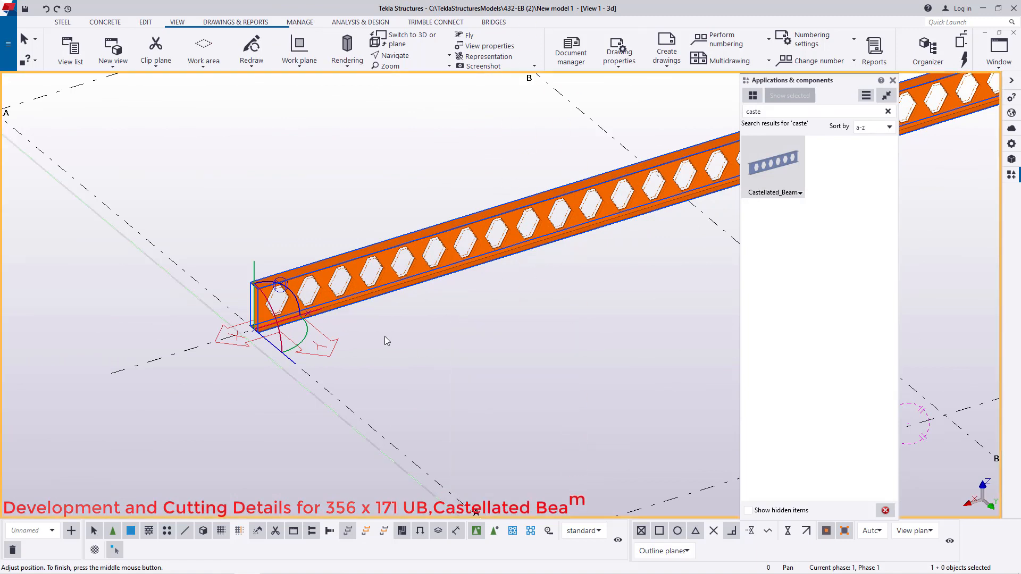
pyautogui.rightClick(483, 313)
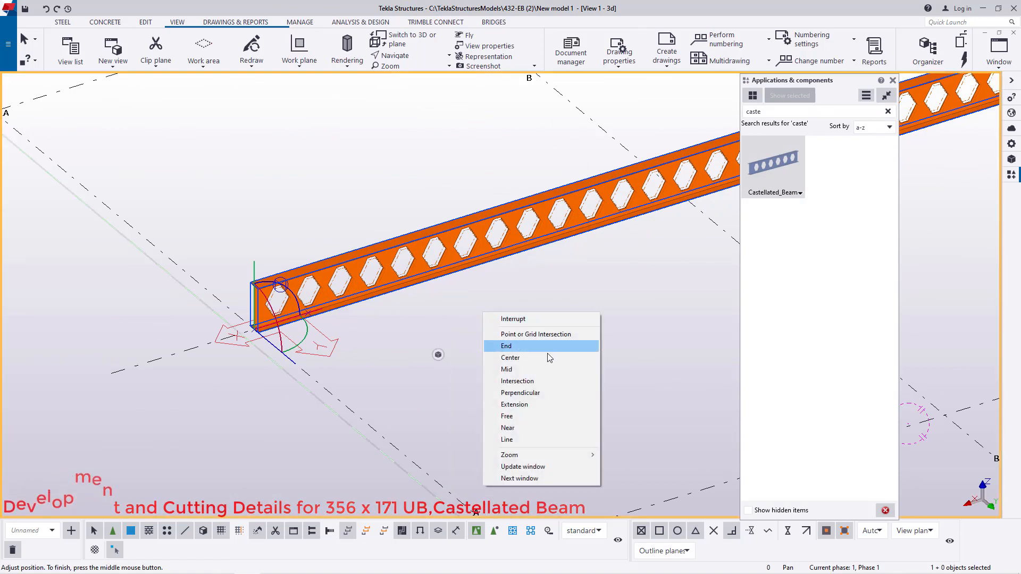
pyautogui.click(423, 337)
pyautogui.rightClick(430, 313)
pyautogui.click(650, 274)
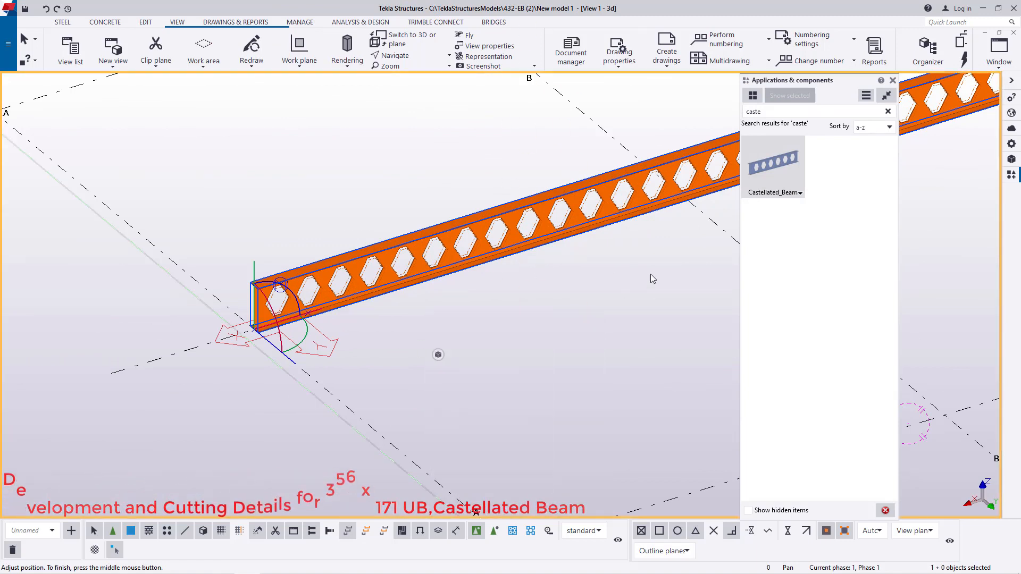
pyautogui.scroll(-7, 346, 341)
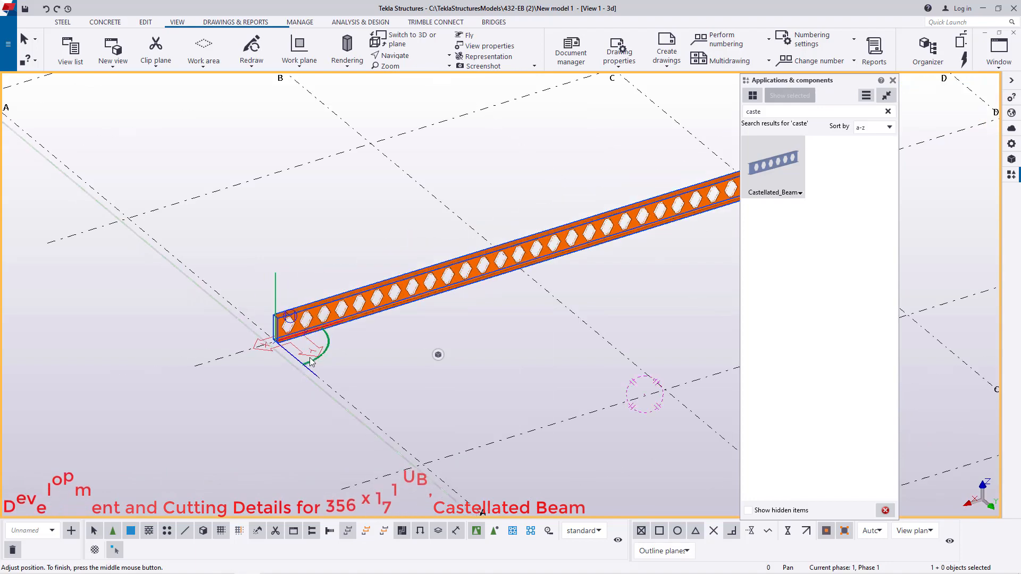
pyautogui.rightClick(298, 167)
pyautogui.click(322, 169)
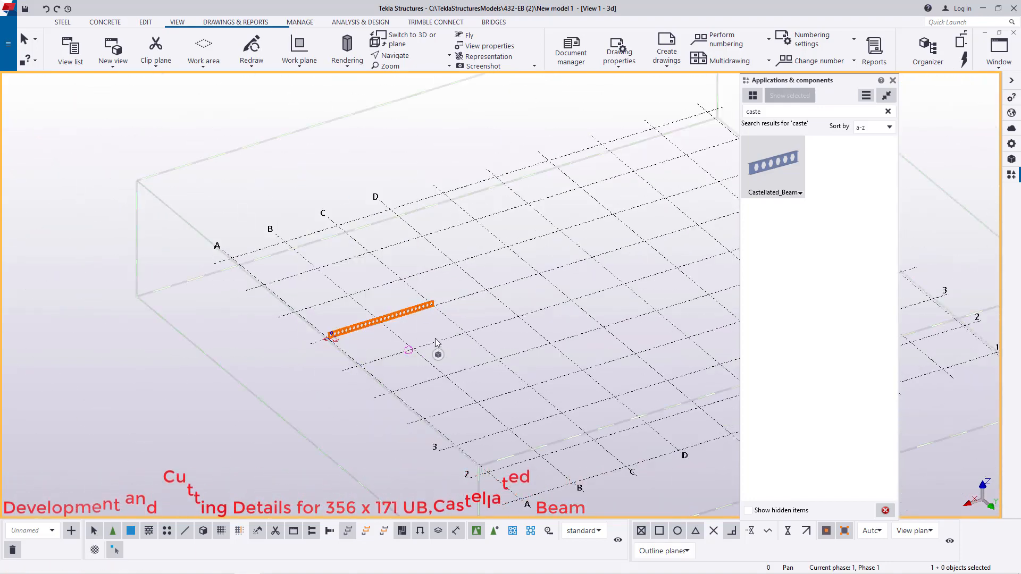
# Step: In the placed beam's component parameters, set the hexagonal openings' sloped width to 103, flat width to 89 and height to 356
pyautogui.scroll(8, 331, 335)
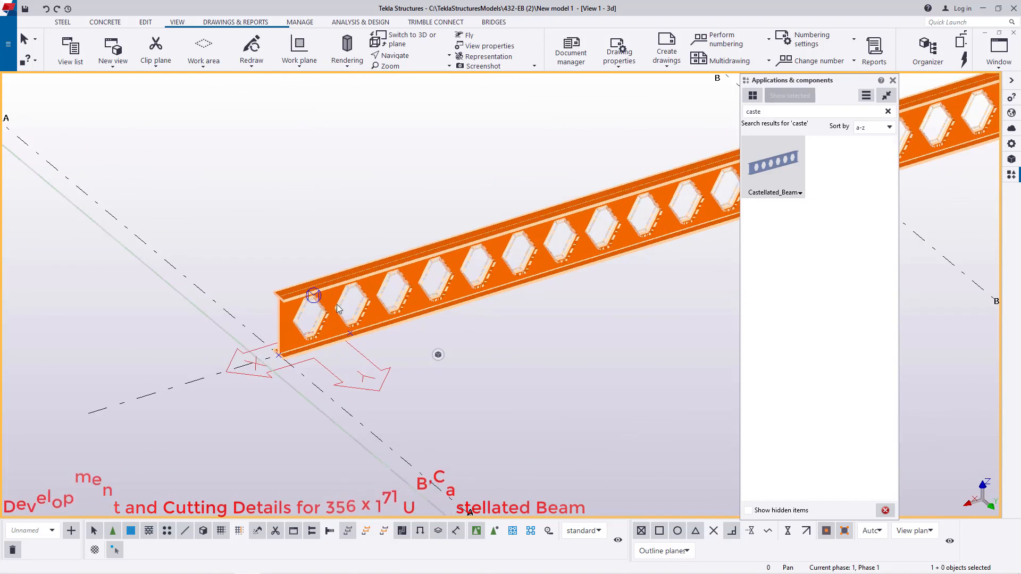
pyautogui.scroll(2, 337, 304)
pyautogui.doubleClick(337, 289)
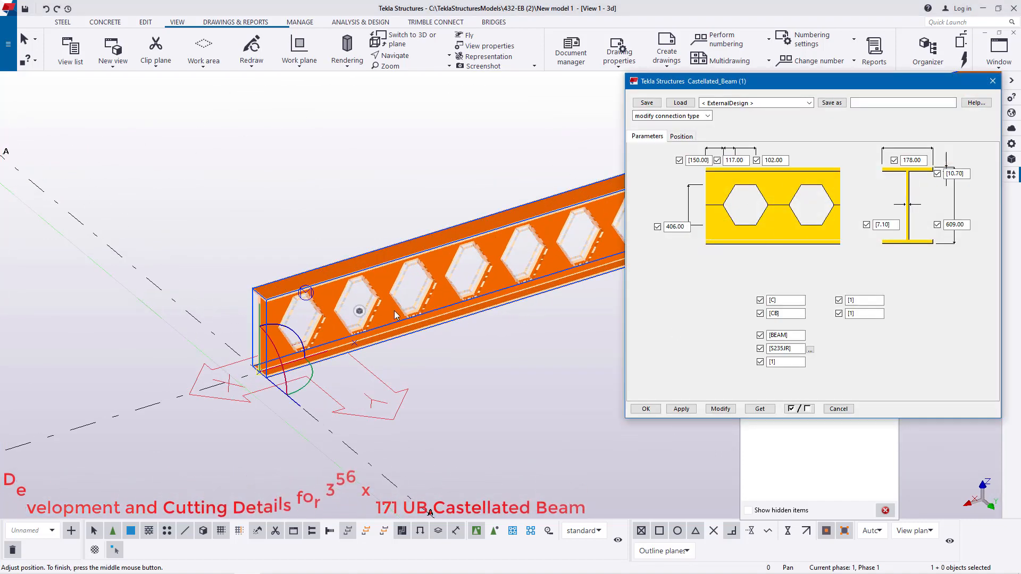
pyautogui.scroll(2, 395, 315)
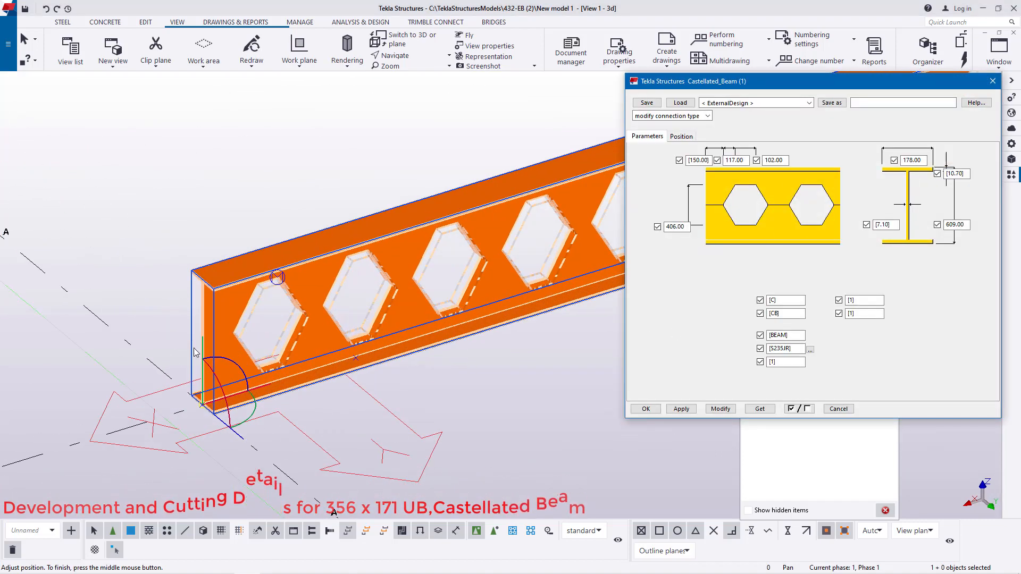
pyautogui.scroll(-5, 195, 351)
pyautogui.scroll(4, 239, 337)
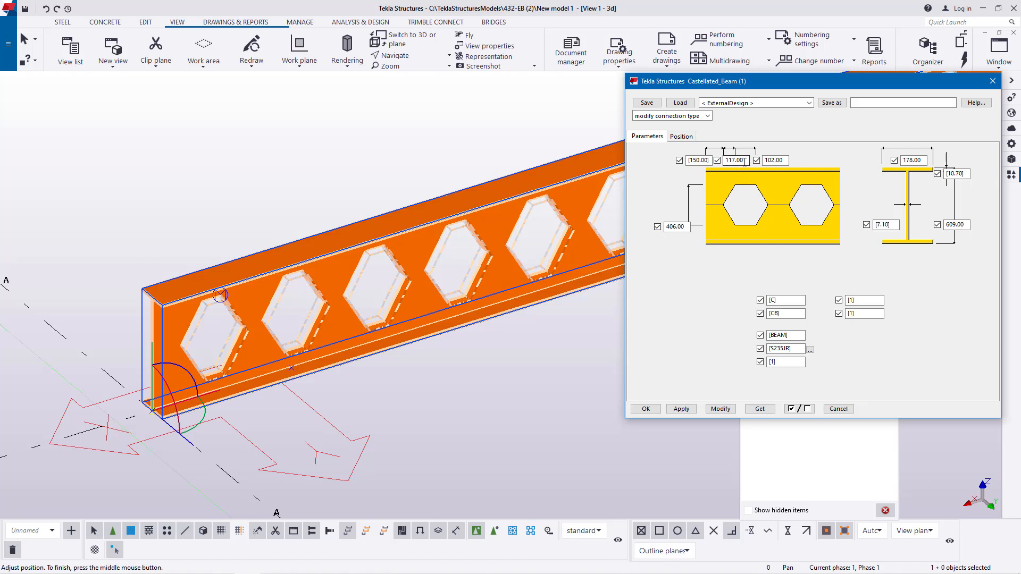
pyautogui.moveTo(745, 162); pyautogui.dragTo(726, 160)
pyautogui.write('103')
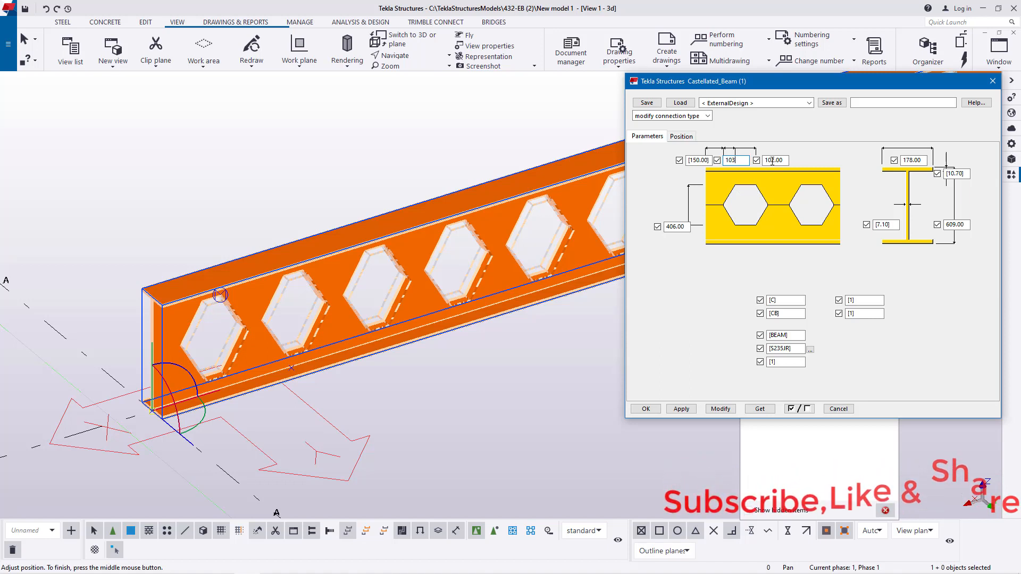
pyautogui.moveTo(787, 160); pyautogui.dragTo(763, 160)
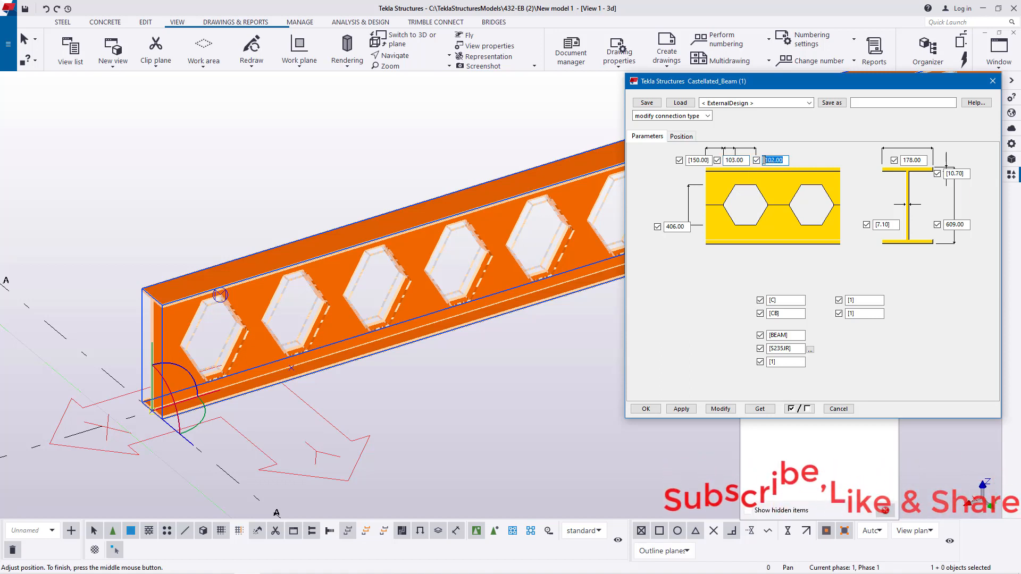
pyautogui.write('89')
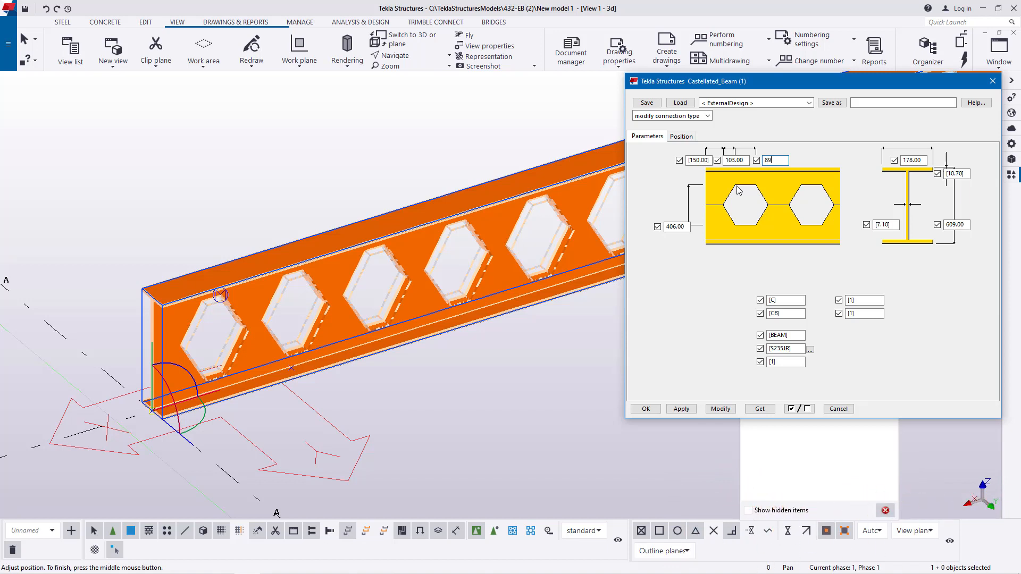
pyautogui.moveTo(687, 228); pyautogui.dragTo(656, 228)
pyautogui.write('356')
# Step: Set the castellated beam's flange width to 171 and its overall depth to 534
pyautogui.moveTo(923, 159); pyautogui.dragTo(902, 160)
pyautogui.write('1')
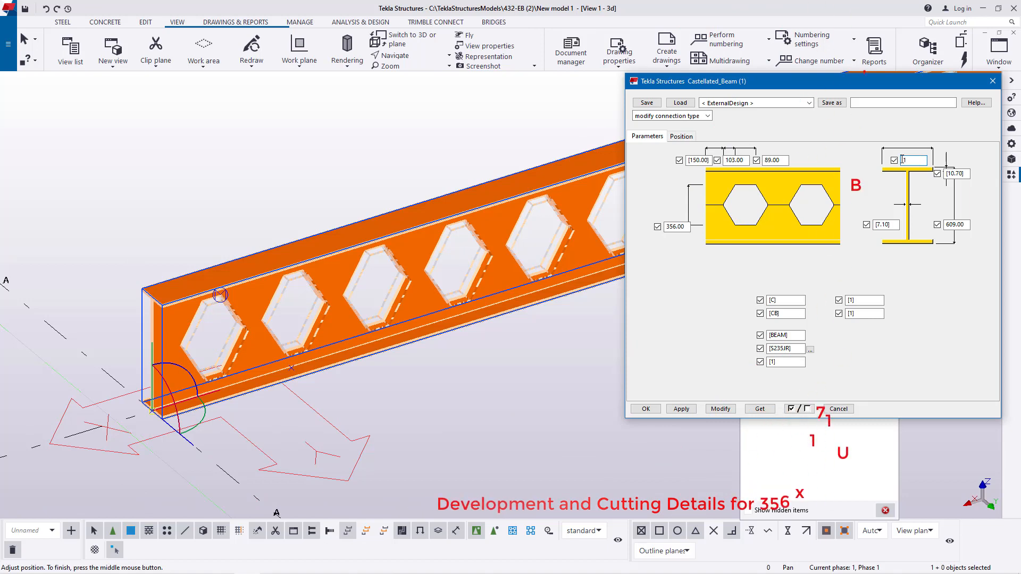
pyautogui.write('71')
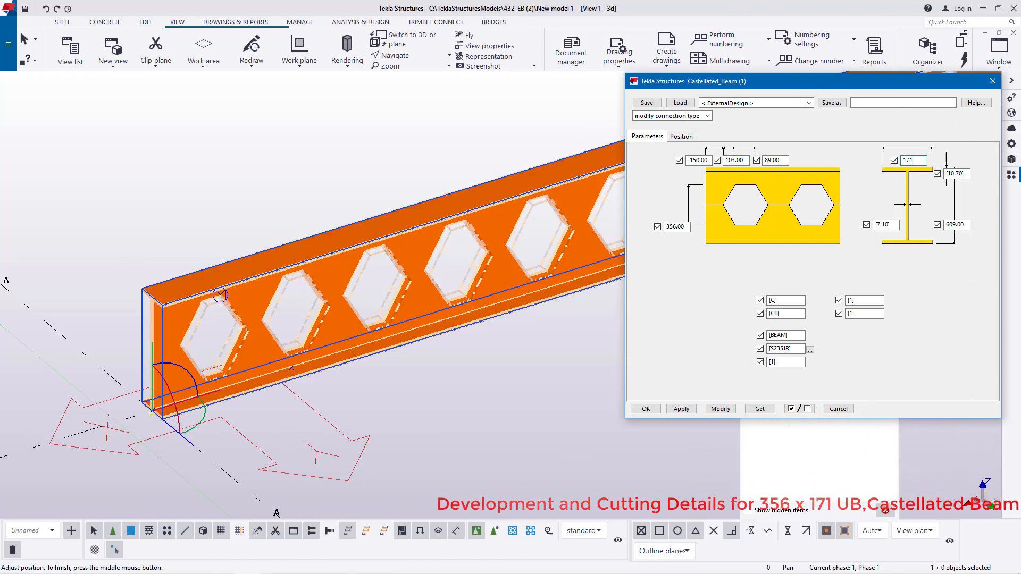
pyautogui.click(968, 225)
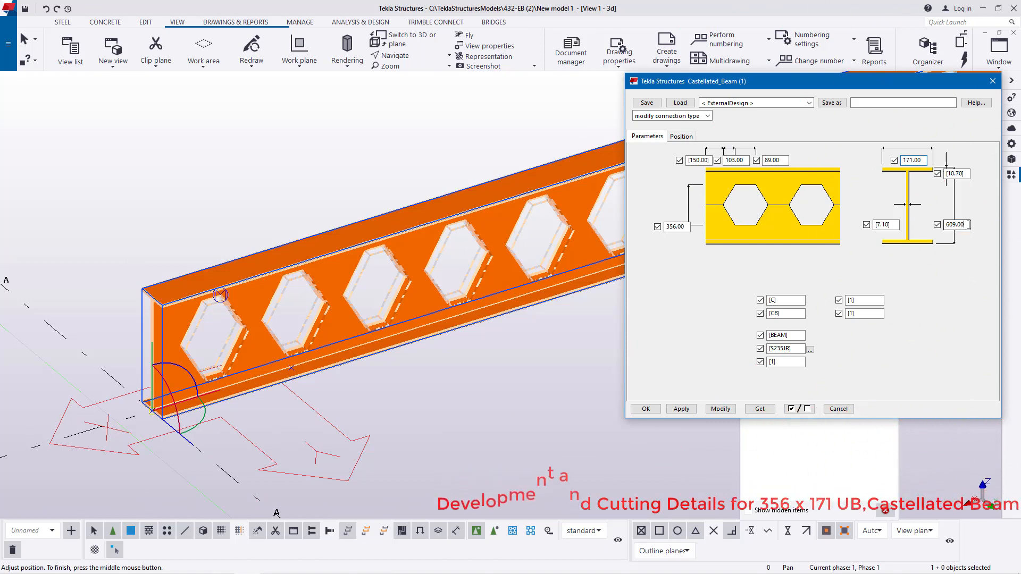
pyautogui.moveTo(968, 225); pyautogui.dragTo(945, 224)
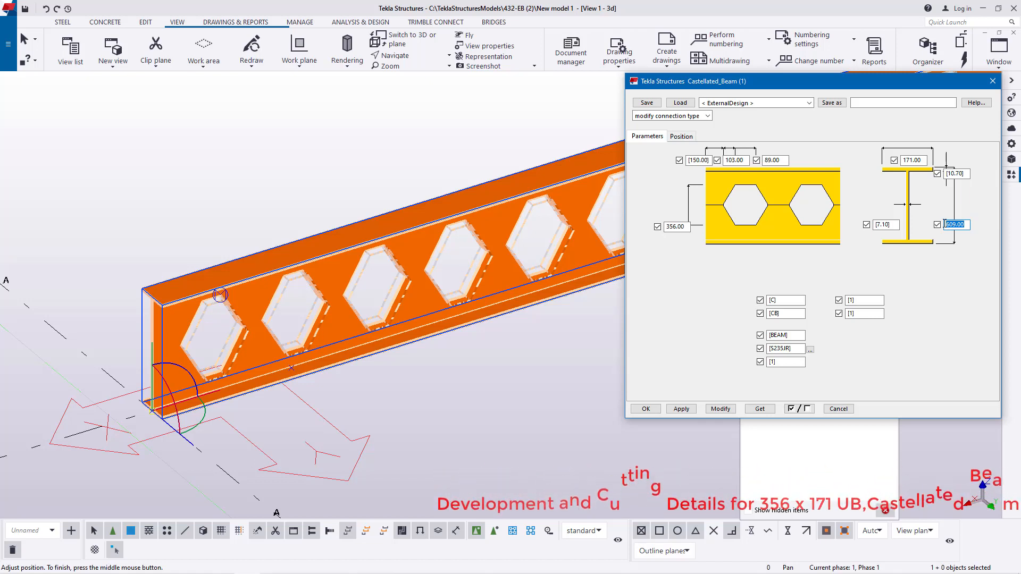
pyautogui.write('534')
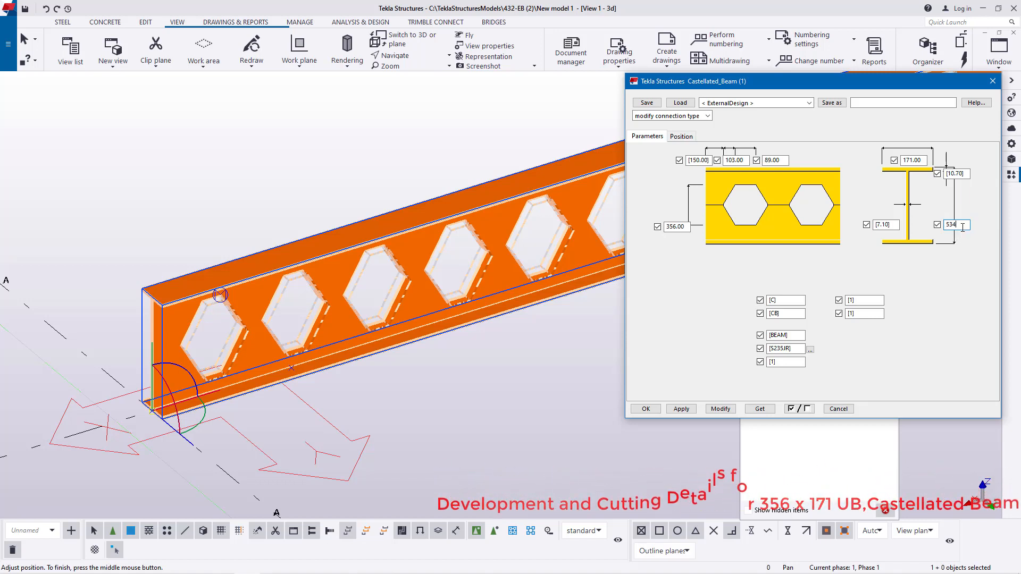
pyautogui.moveTo(962, 228); pyautogui.dragTo(947, 224)
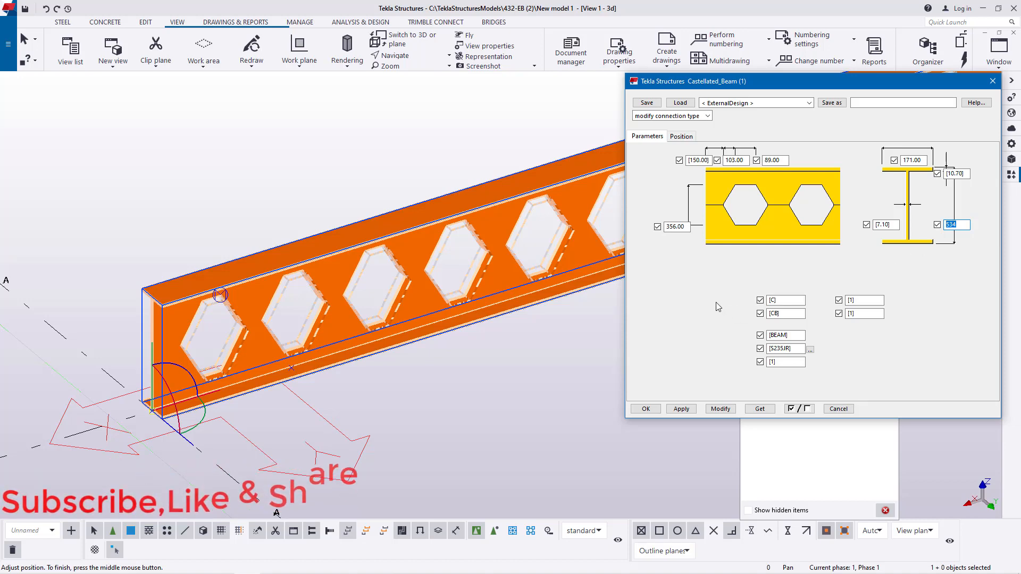
# Step: Redraw the 3D view and inspect the resized castellated beam's hexagonal openings at its grid A end
pyautogui.click(415, 387)
pyautogui.rightClick(392, 390)
pyautogui.click(429, 452)
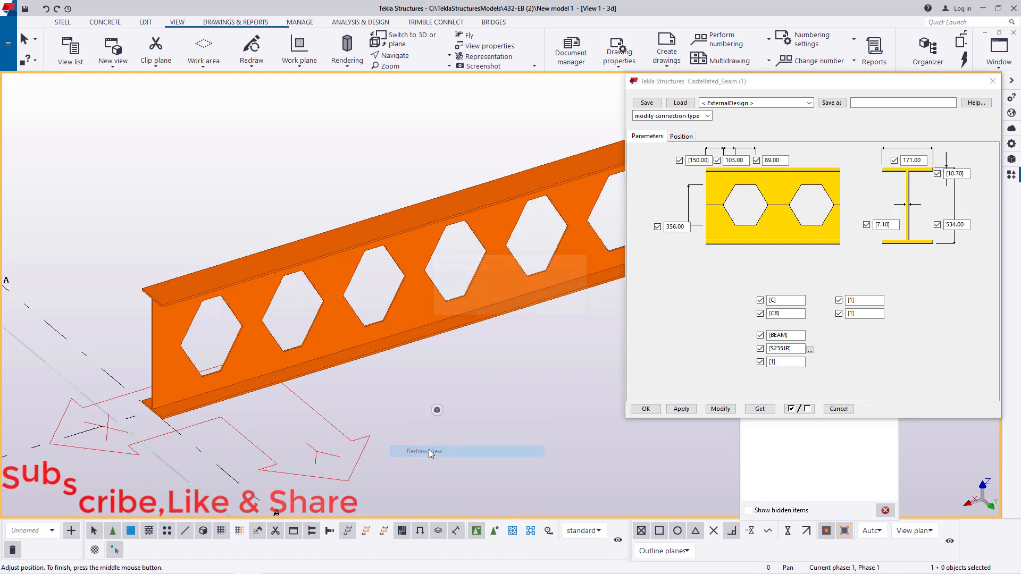
pyautogui.scroll(-4, 99, 357)
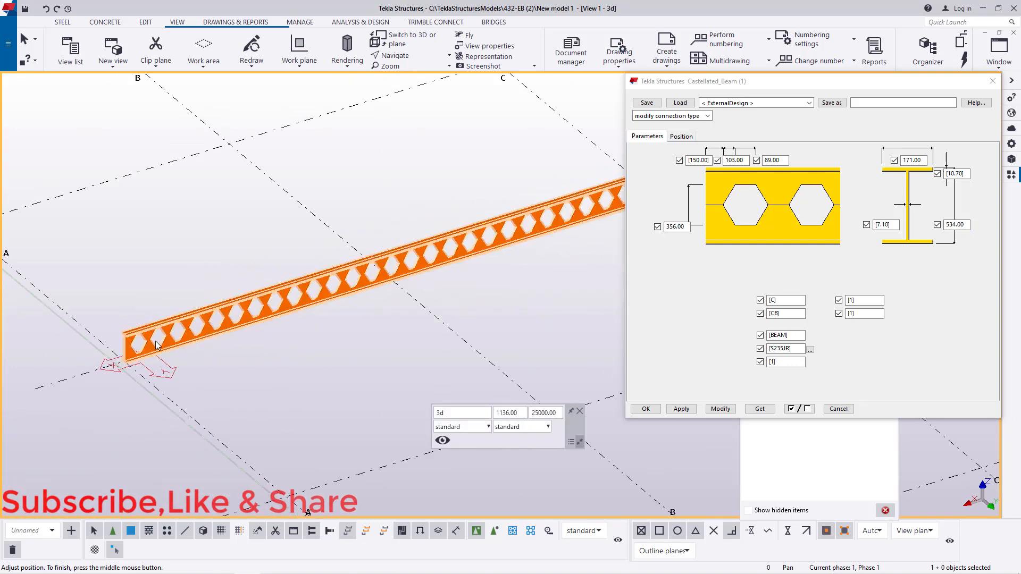
pyautogui.scroll(8, 101, 341)
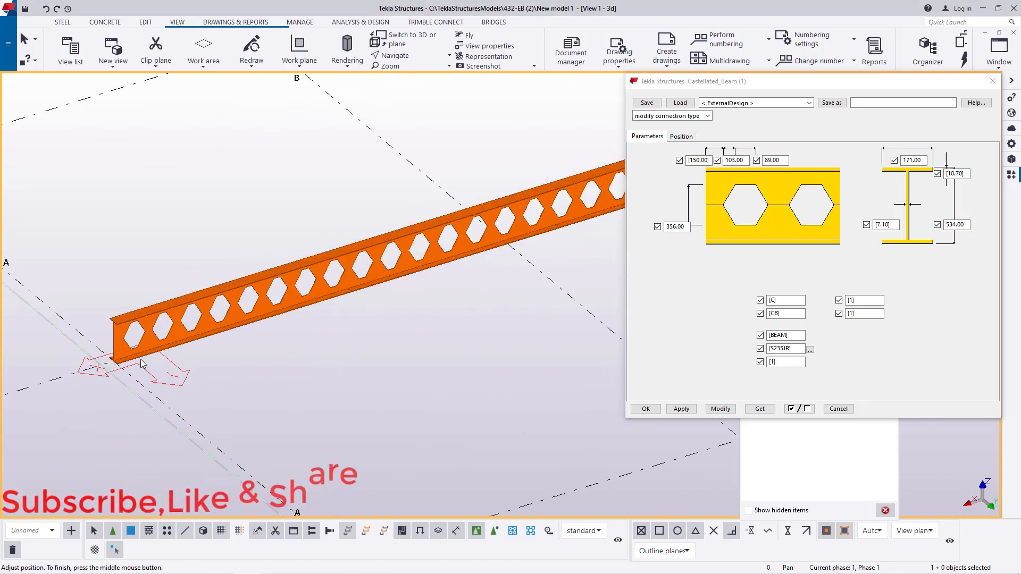
pyautogui.scroll(2, 134, 328)
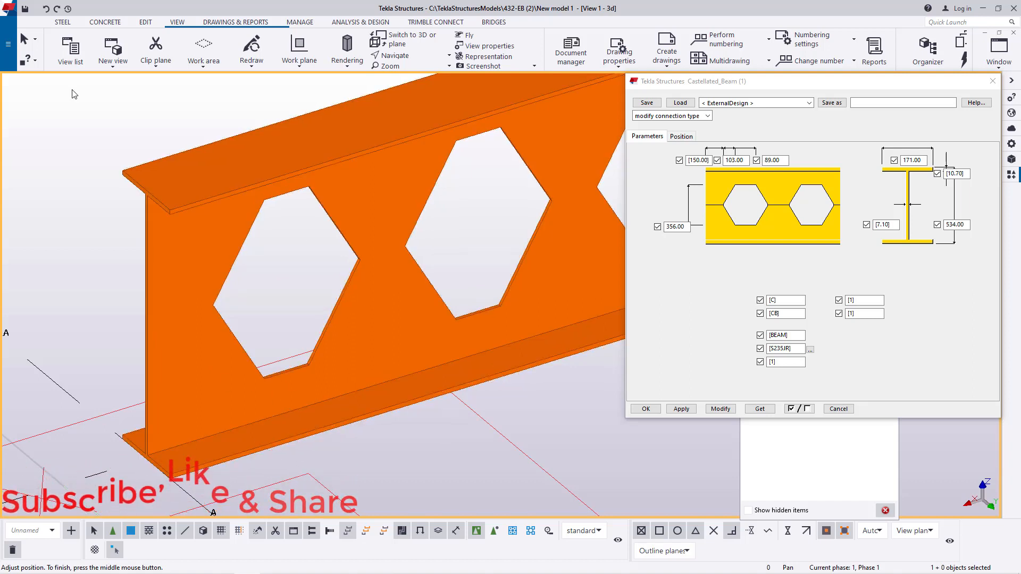
pyautogui.click(145, 22)
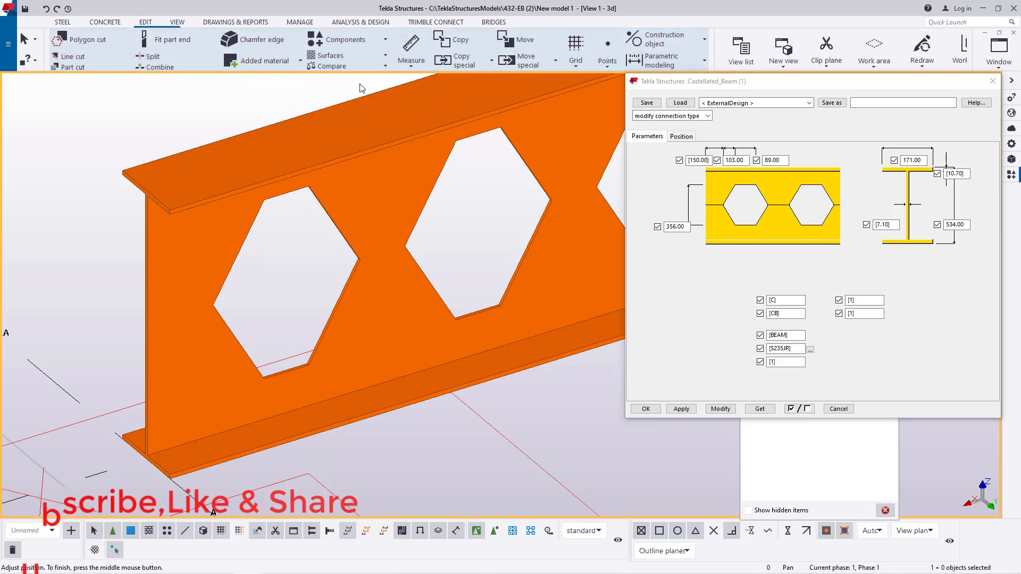
pyautogui.click(411, 59)
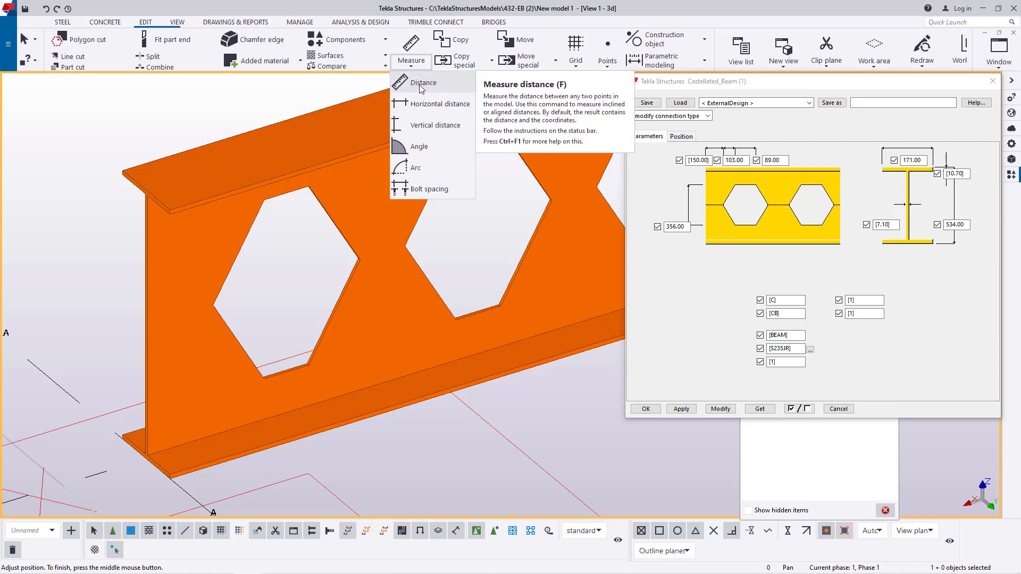
pyautogui.click(420, 87)
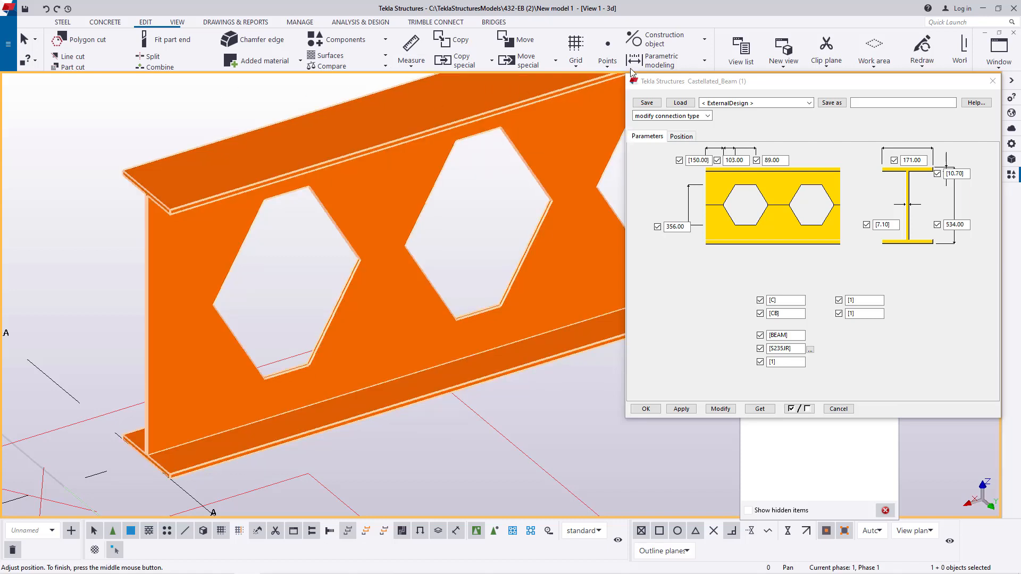
# Step: Add a point at the corner where the web meets the bottom flange at the beam's grid A end
pyautogui.click(606, 68)
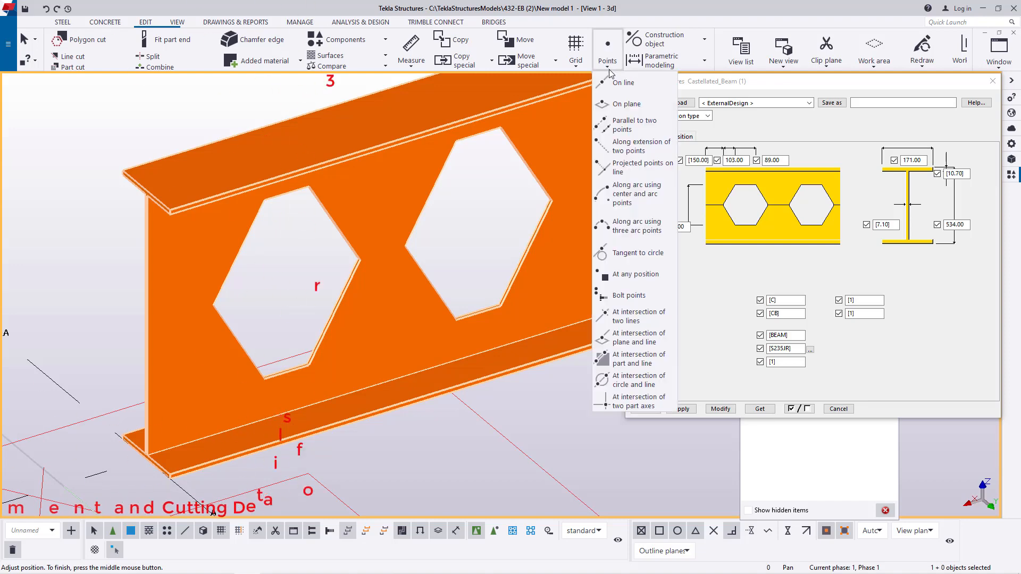
pyautogui.click(642, 280)
pyautogui.scroll(6, 202, 407)
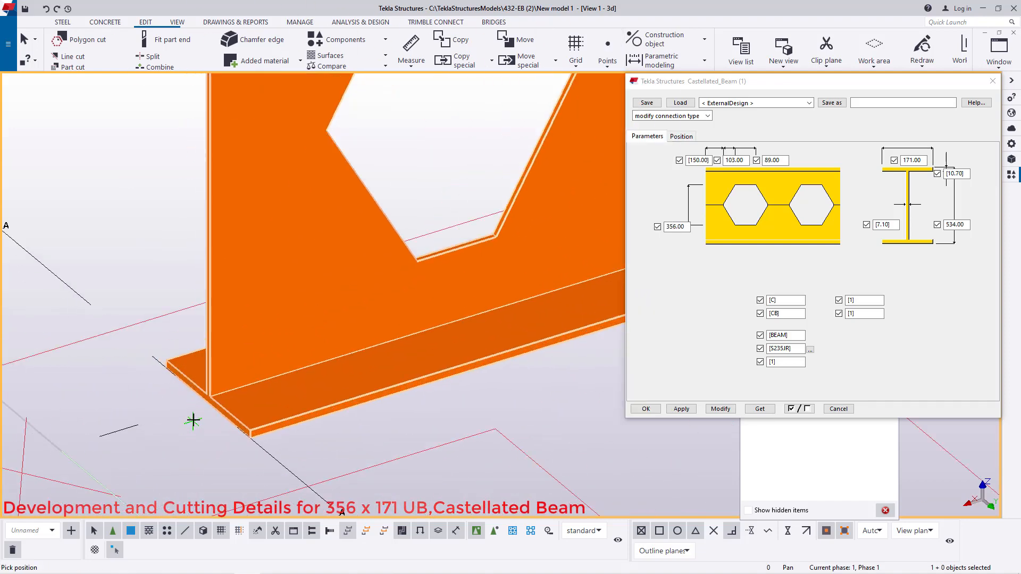
pyautogui.scroll(5, 208, 399)
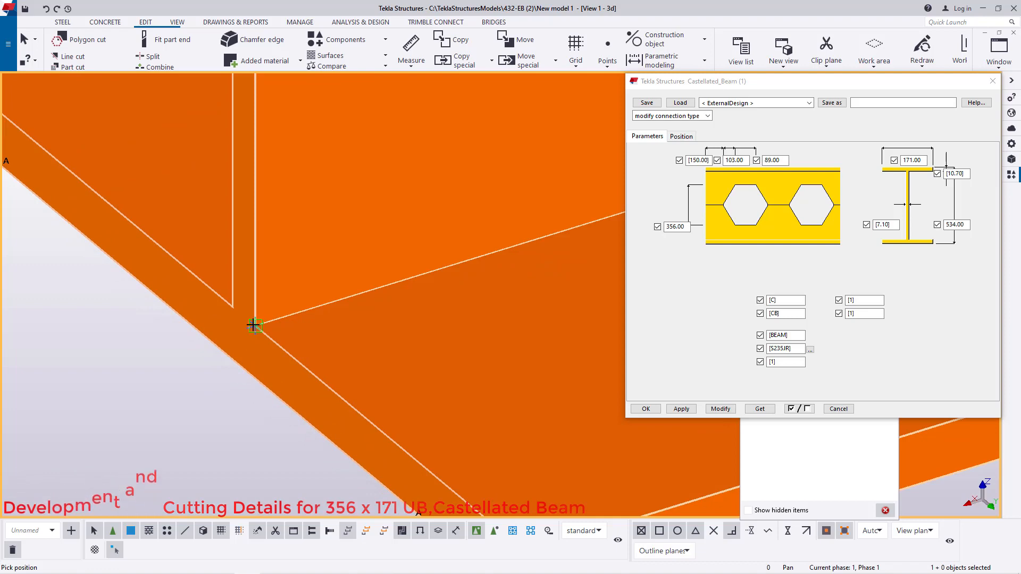
pyautogui.click(255, 325)
pyautogui.scroll(-4, 258, 379)
pyautogui.rightClick(171, 354)
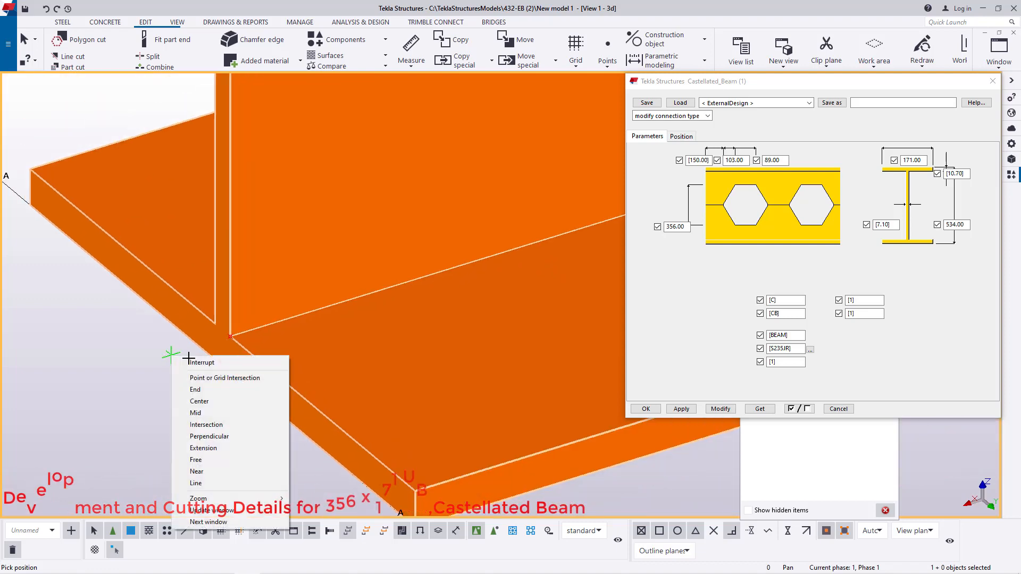
pyautogui.click(226, 362)
pyautogui.scroll(-8, 229, 377)
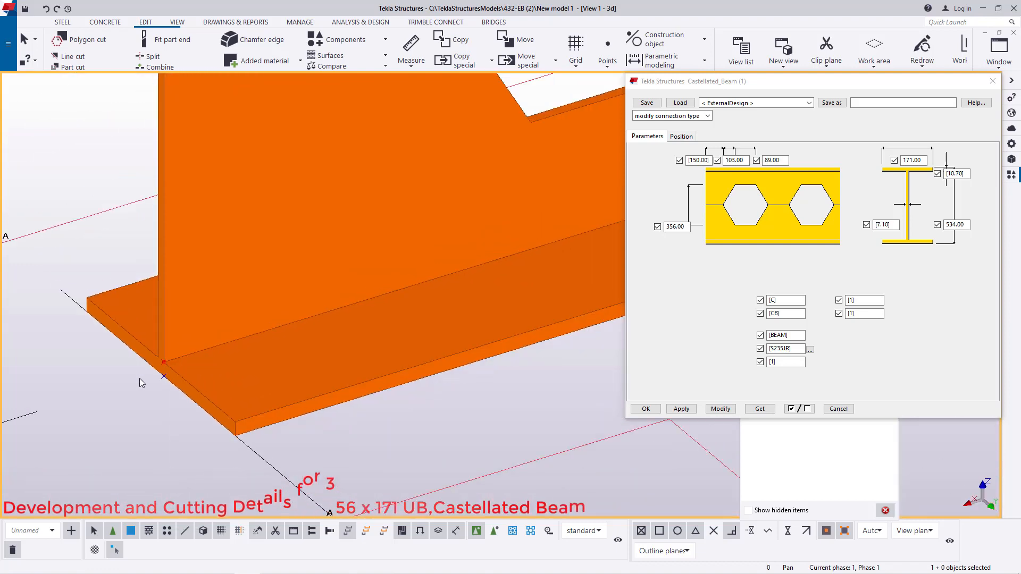
# Step: Copy the point below the web corner from the grid A end to the beam's grid C end, using the matching web-flange corners as references
pyautogui.scroll(6, 203, 387)
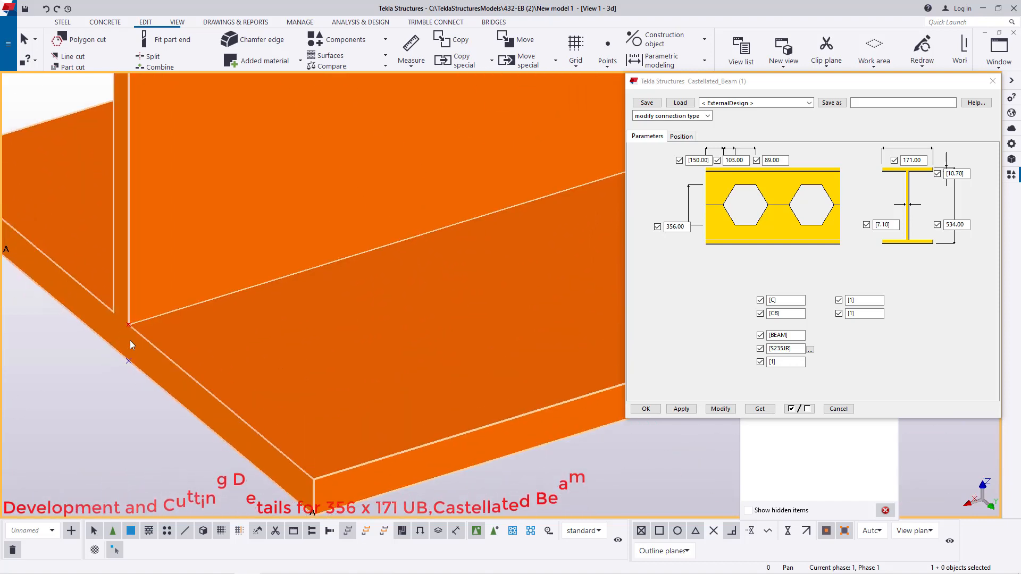
pyautogui.rightClick(128, 369)
pyautogui.click(155, 210)
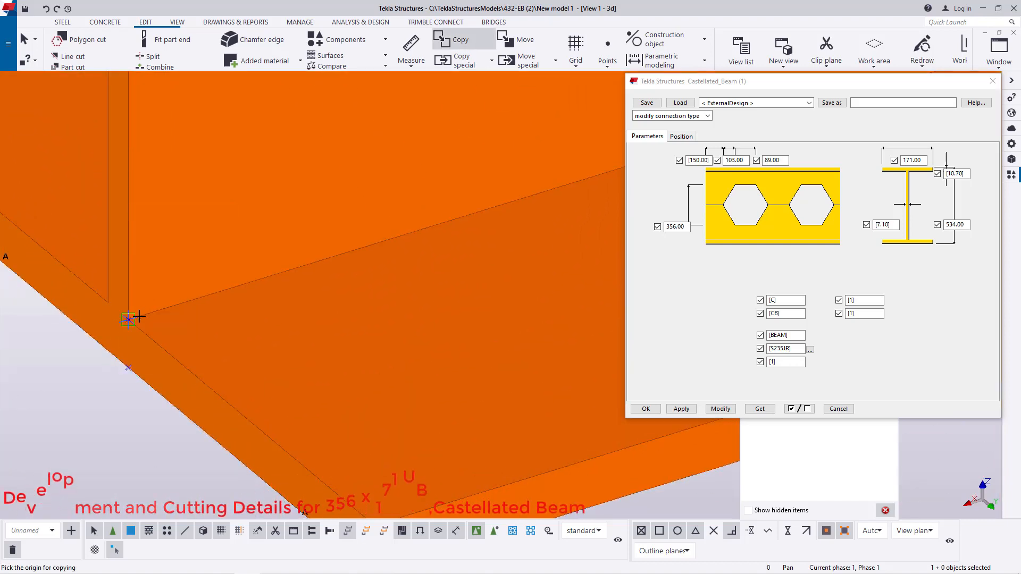
pyautogui.click(127, 320)
pyautogui.scroll(-8, 119, 342)
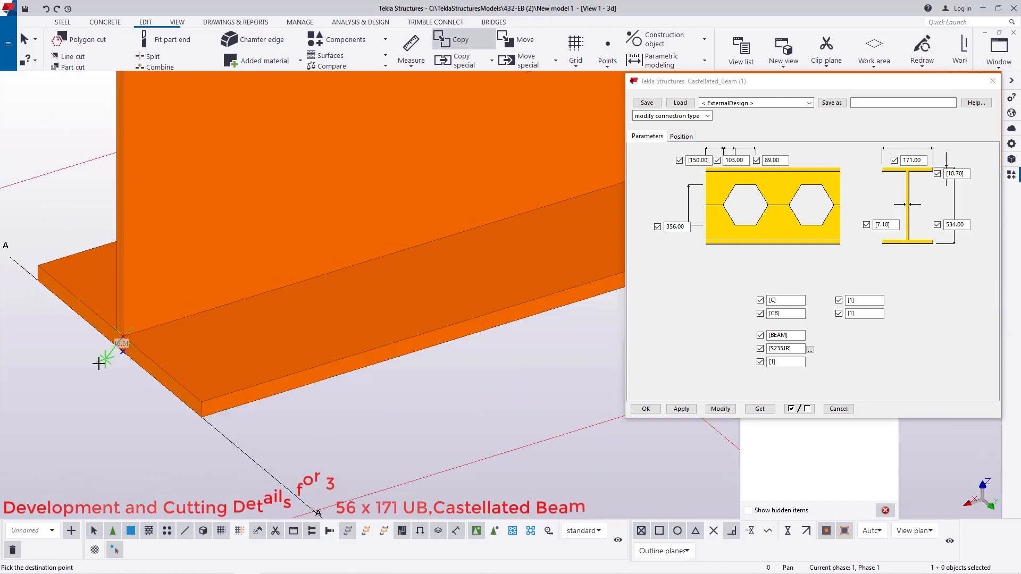
pyautogui.scroll(-6, 78, 377)
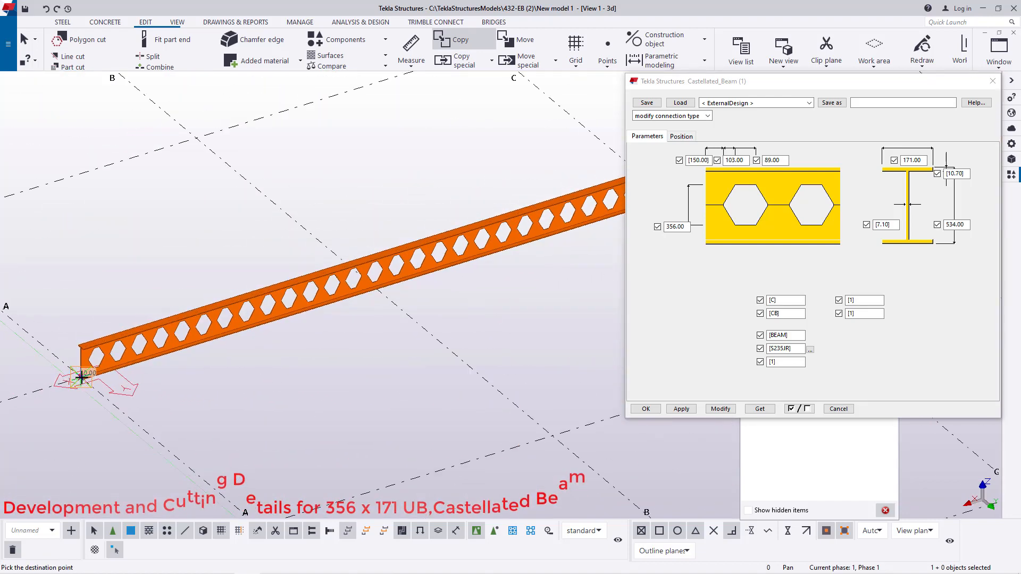
pyautogui.scroll(4, 252, 292)
pyautogui.scroll(8, 452, 260)
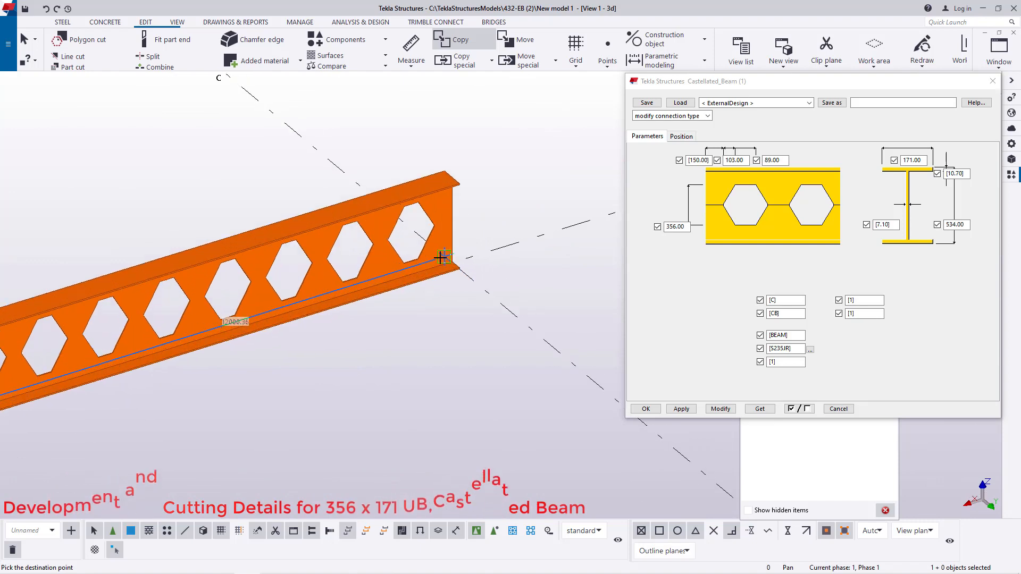
pyautogui.scroll(6, 456, 261)
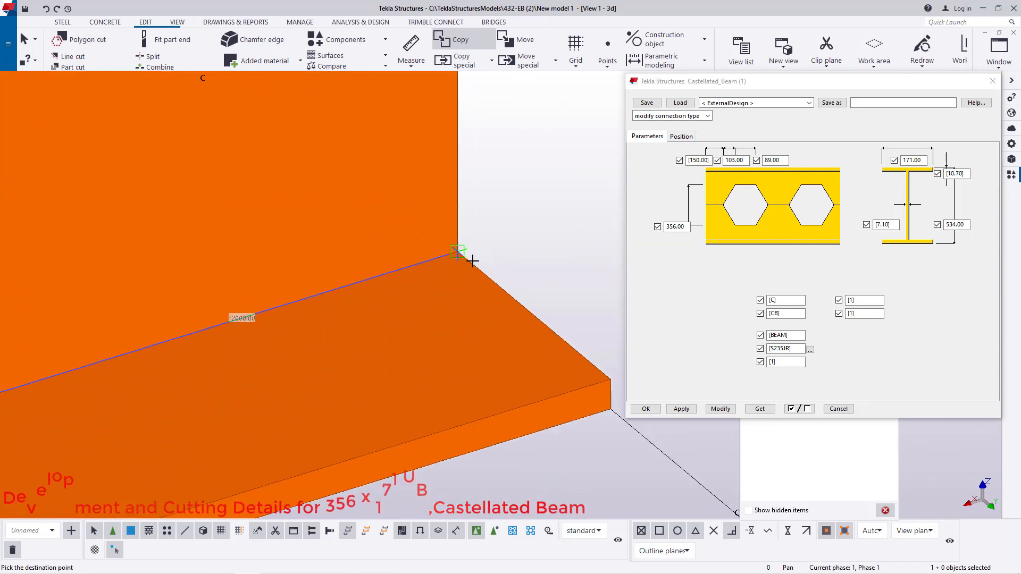
pyautogui.rightClick(500, 184)
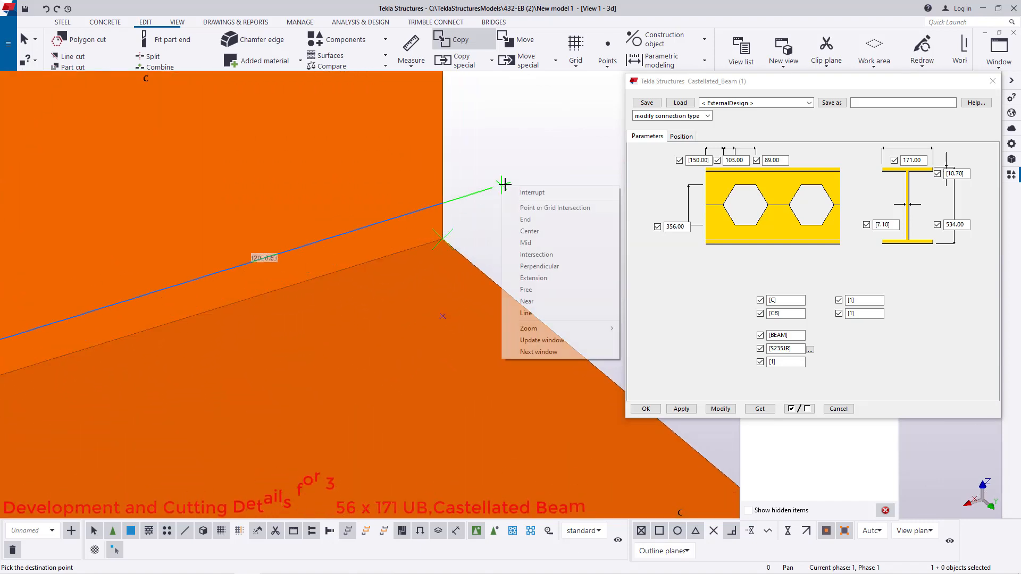
pyautogui.click(513, 189)
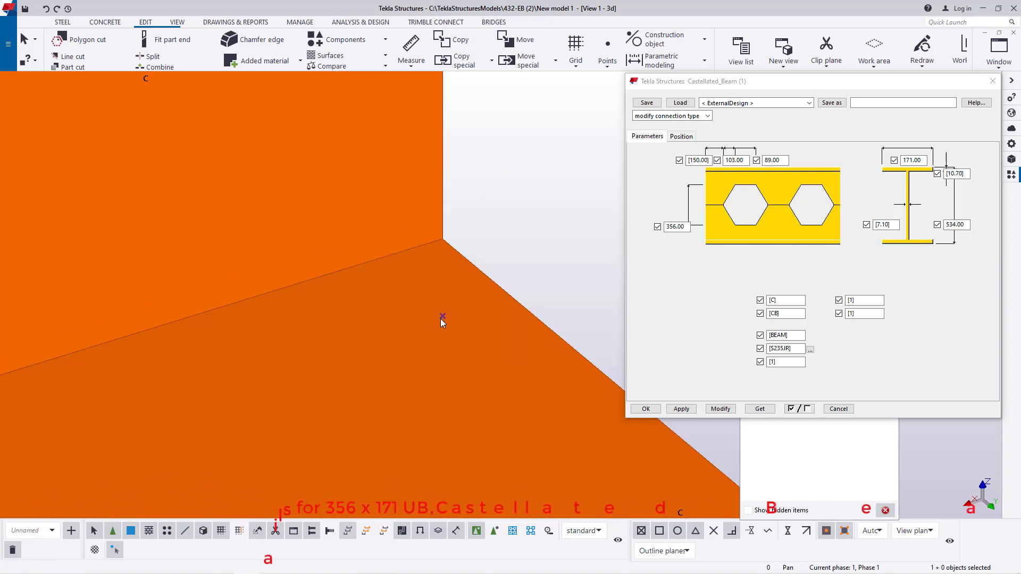
# Step: Start a polygon cut and select the castellated beam as the object to cut
pyautogui.scroll(-5, 507, 271)
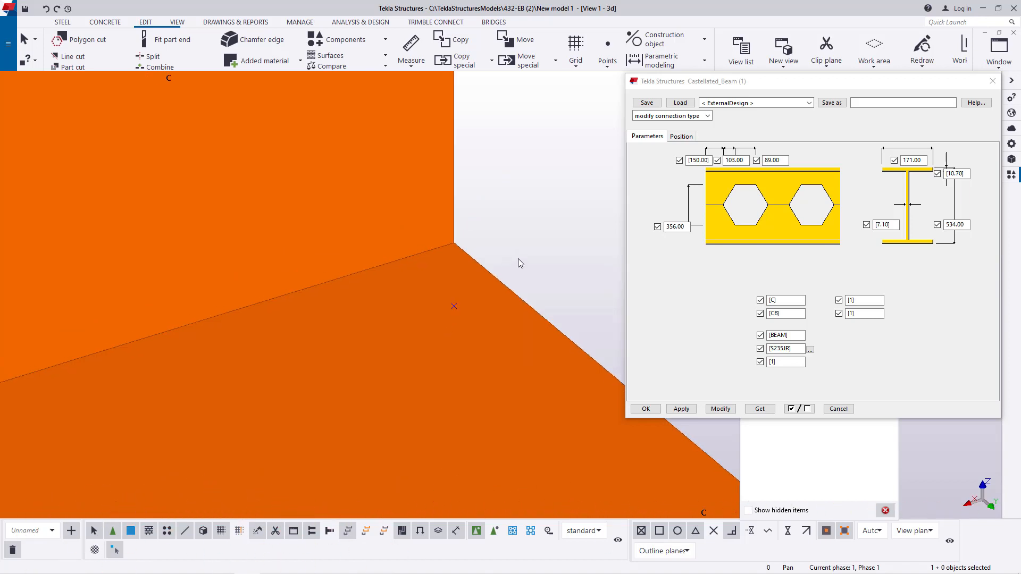
pyautogui.scroll(-8, 526, 258)
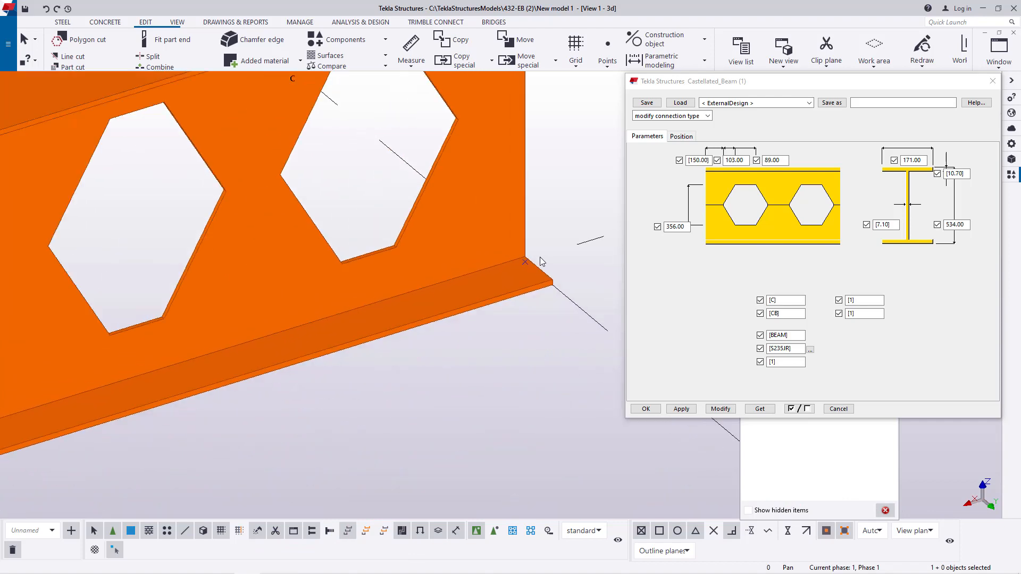
pyautogui.scroll(-8, 542, 261)
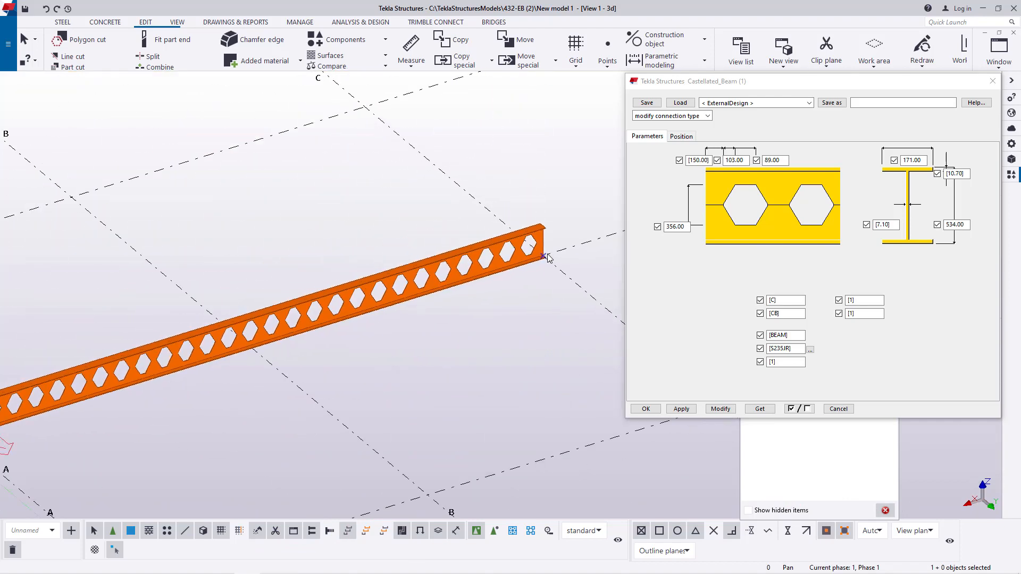
pyautogui.scroll(3, 208, 367)
pyautogui.scroll(10, 208, 367)
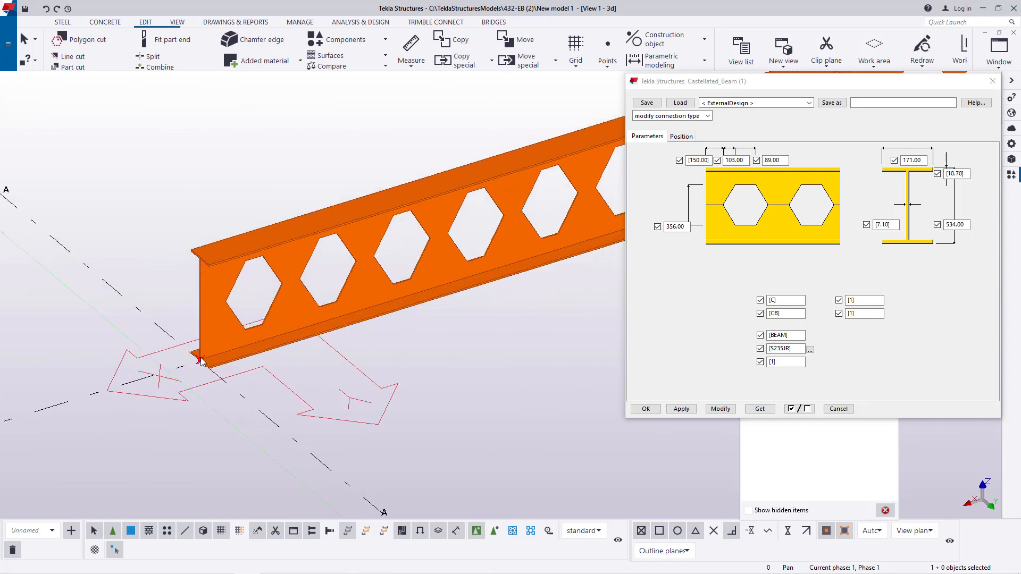
pyautogui.scroll(4, 203, 371)
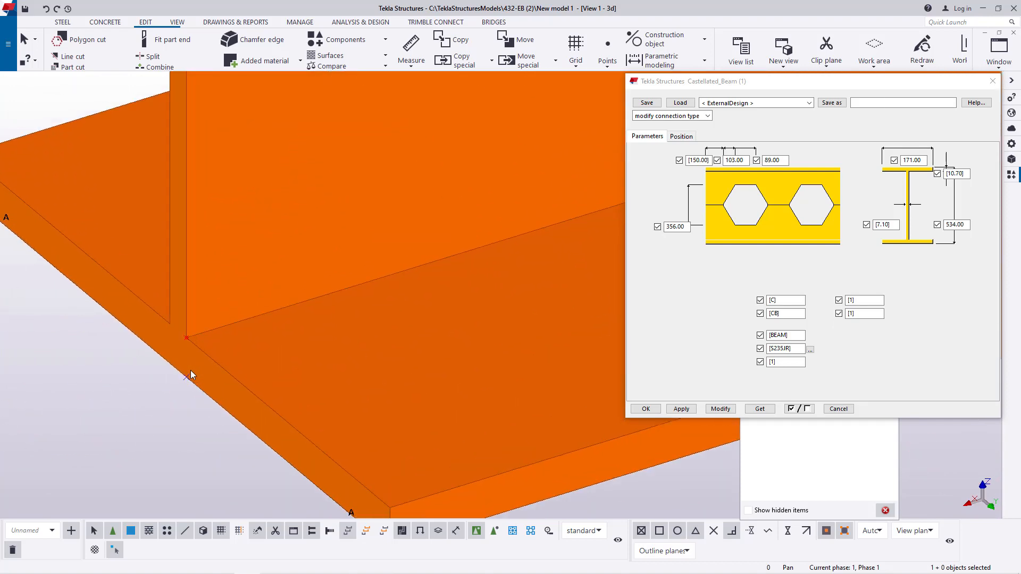
pyautogui.click(145, 22)
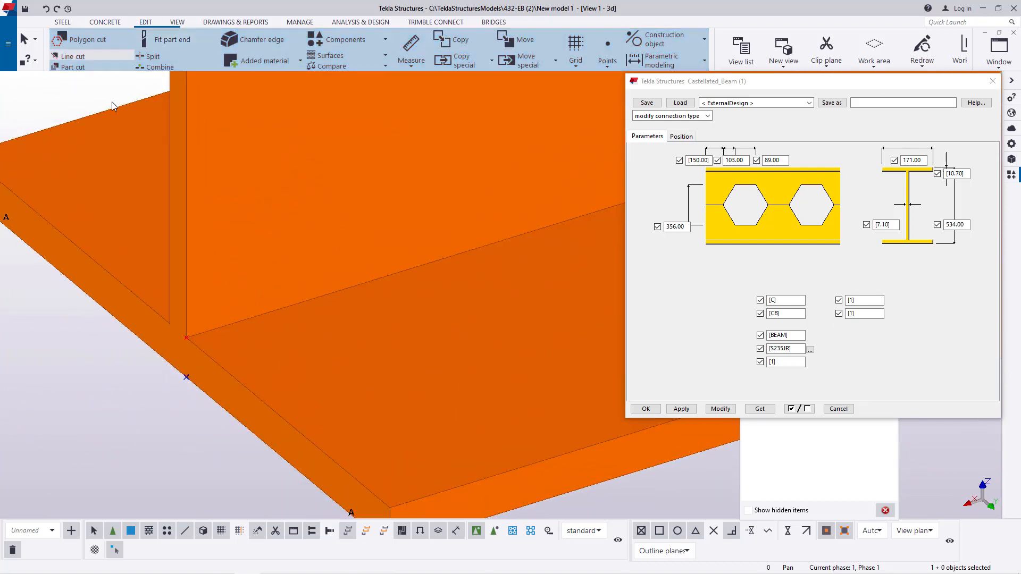
pyautogui.click(95, 46)
pyautogui.scroll(3, 196, 381)
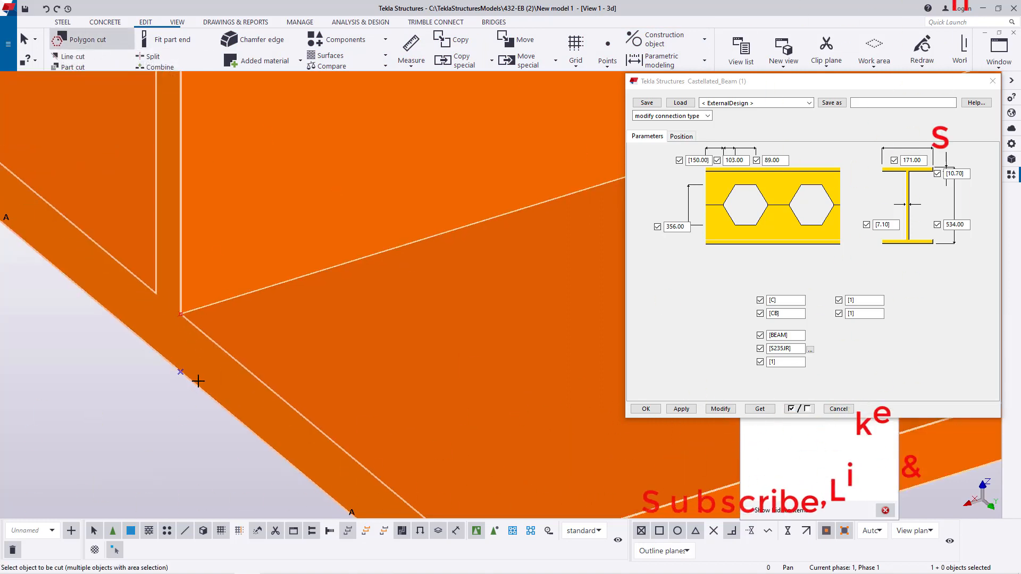
pyautogui.scroll(3, 181, 371)
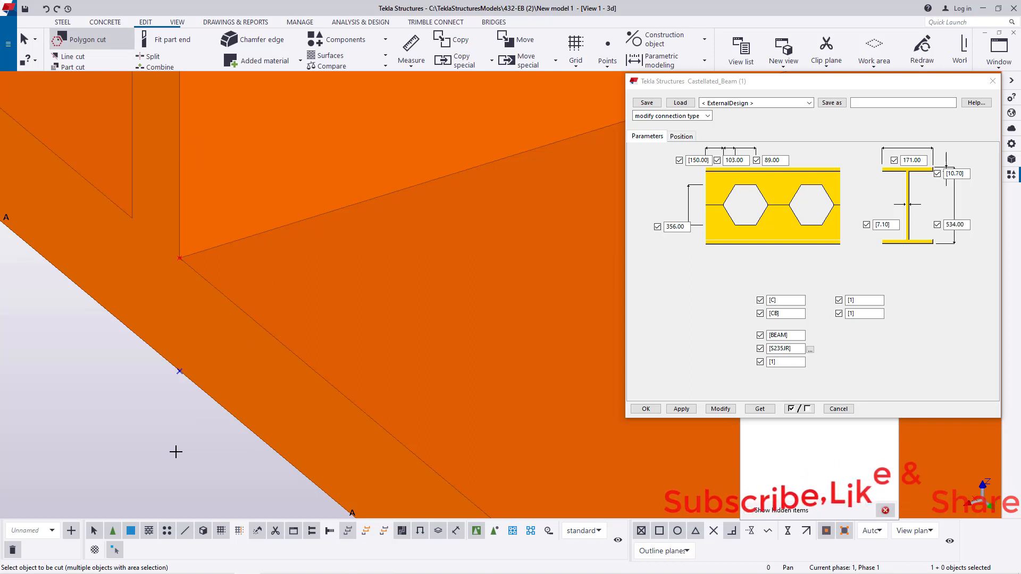
pyautogui.scroll(-2, 173, 347)
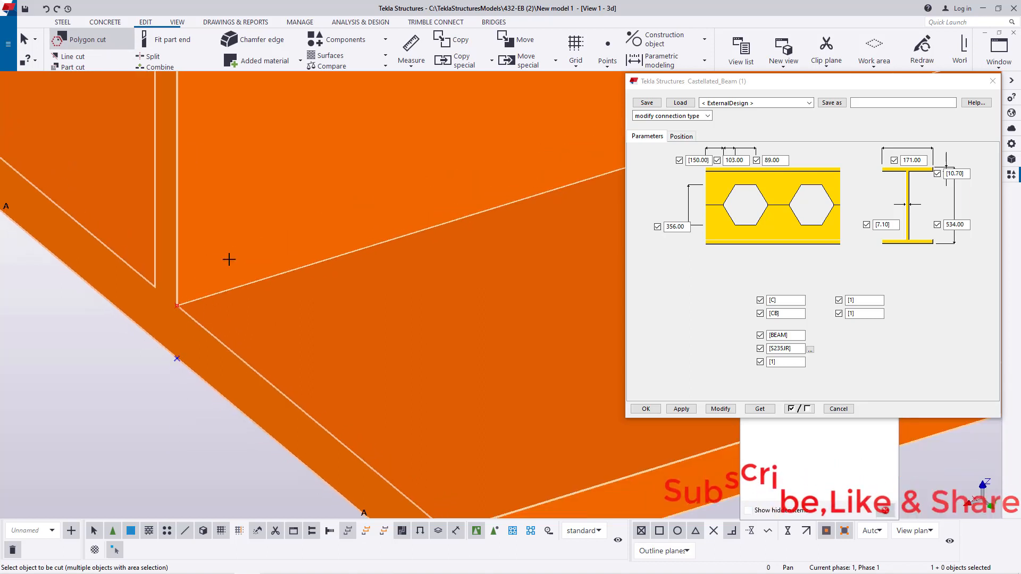
pyautogui.click(230, 202)
# Step: Pick the polygon cut's first corner at the point below the web-flange corner at the beam's grid A end
pyautogui.scroll(-1, 170, 316)
pyautogui.scroll(-1, 175, 325)
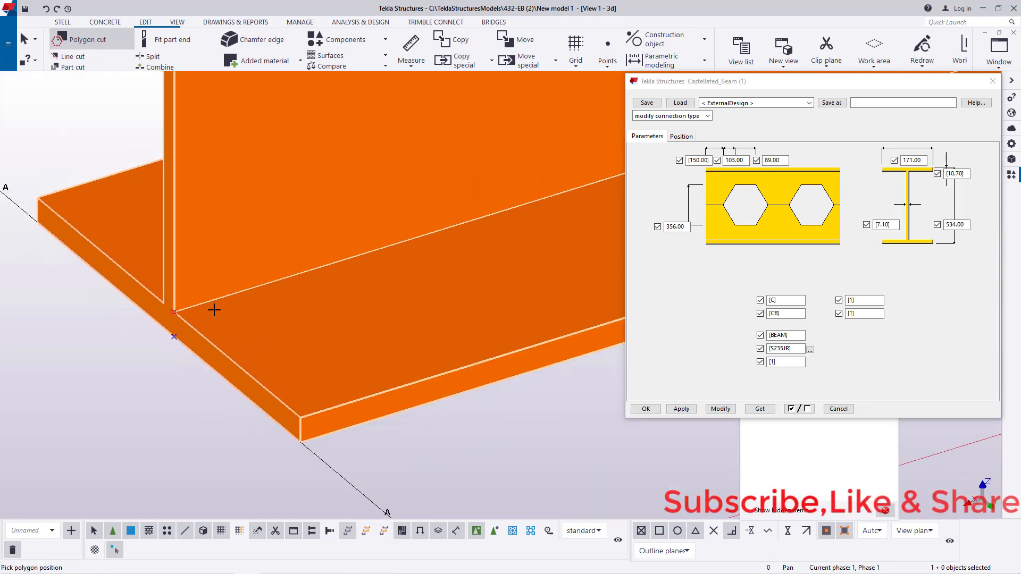
pyautogui.scroll(2, 180, 330)
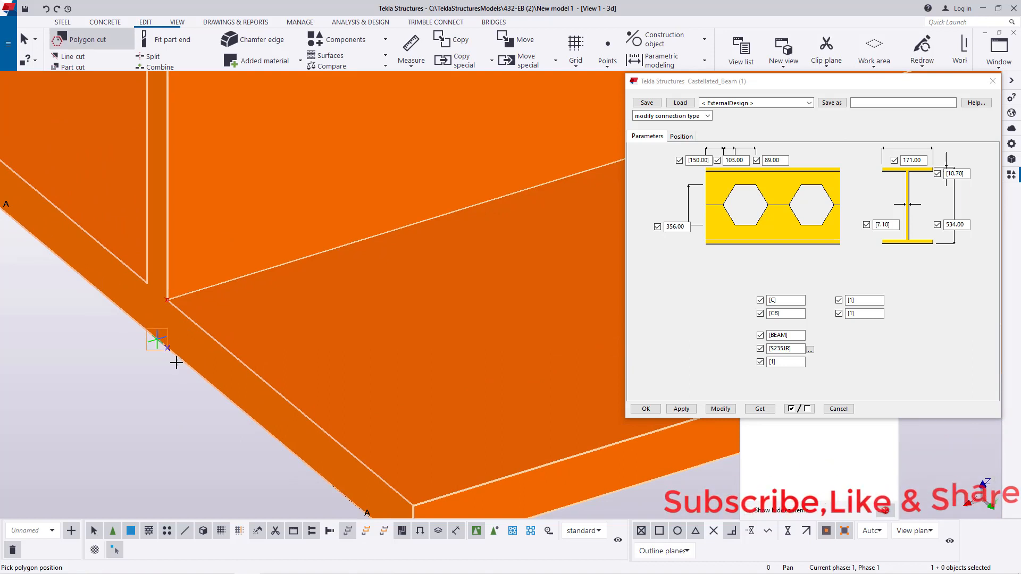
pyautogui.scroll(2, 175, 356)
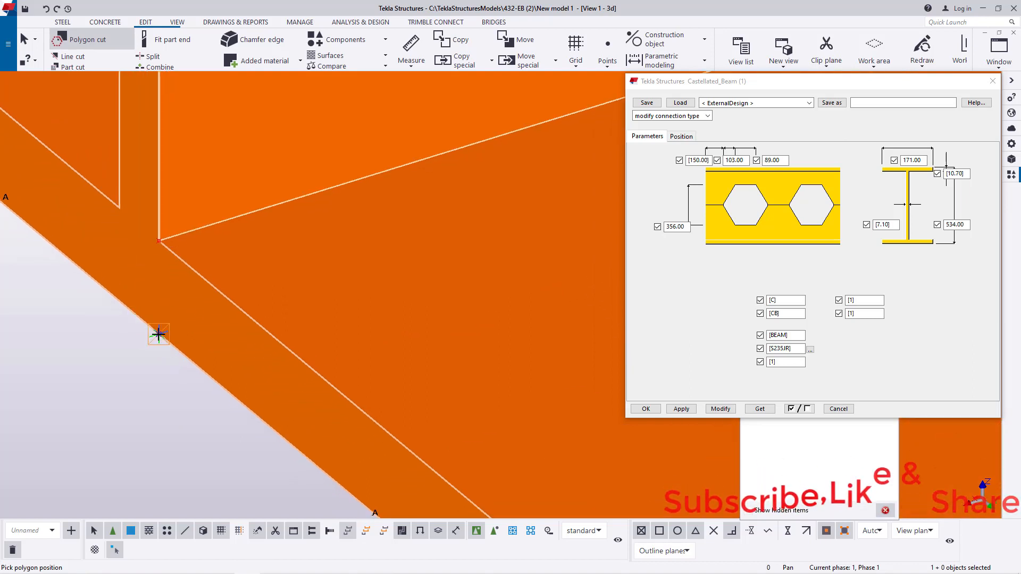
# Step: Place the cut polygon's second corner 12000 mm along the beam, on the copied point at its grid C end
pyautogui.scroll(-5, 158, 334)
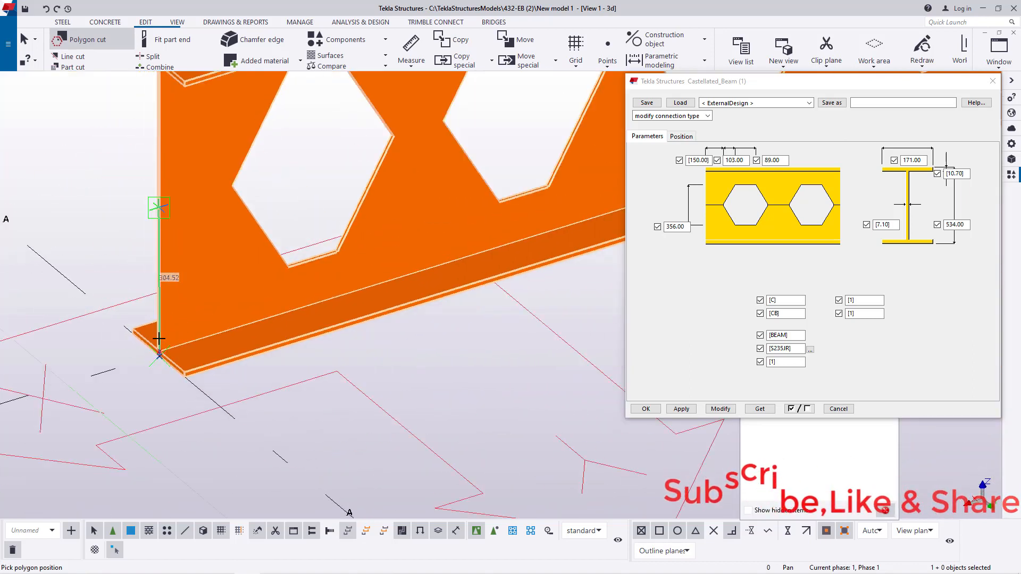
pyautogui.scroll(-7, 158, 339)
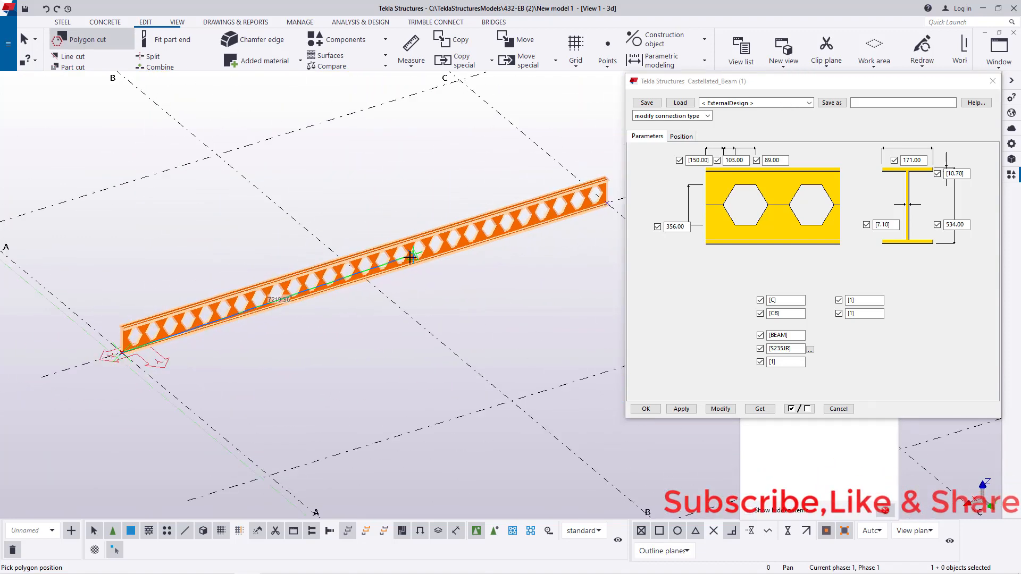
pyautogui.scroll(-2, 410, 258)
pyautogui.scroll(4, 413, 280)
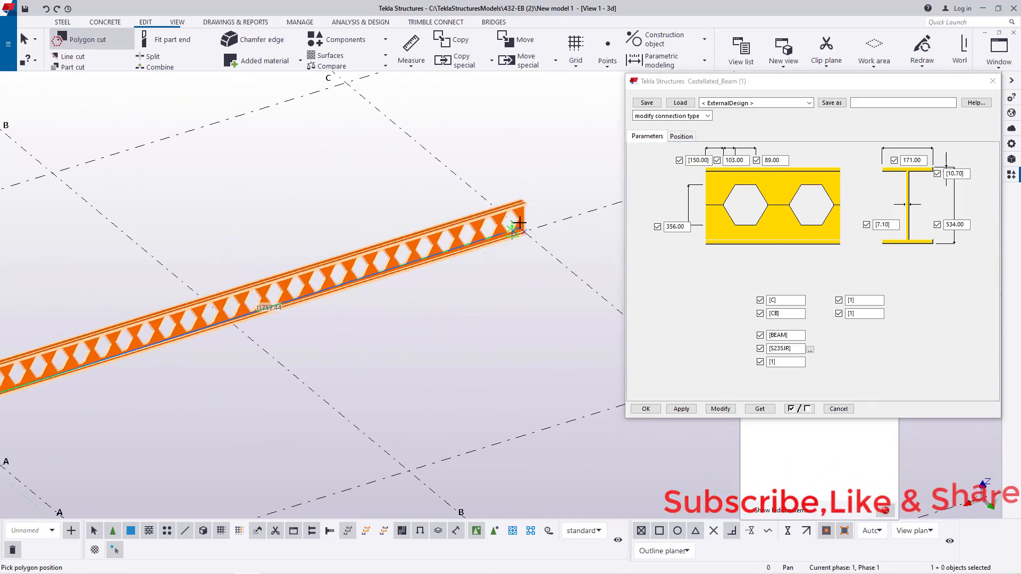
pyautogui.scroll(8, 520, 224)
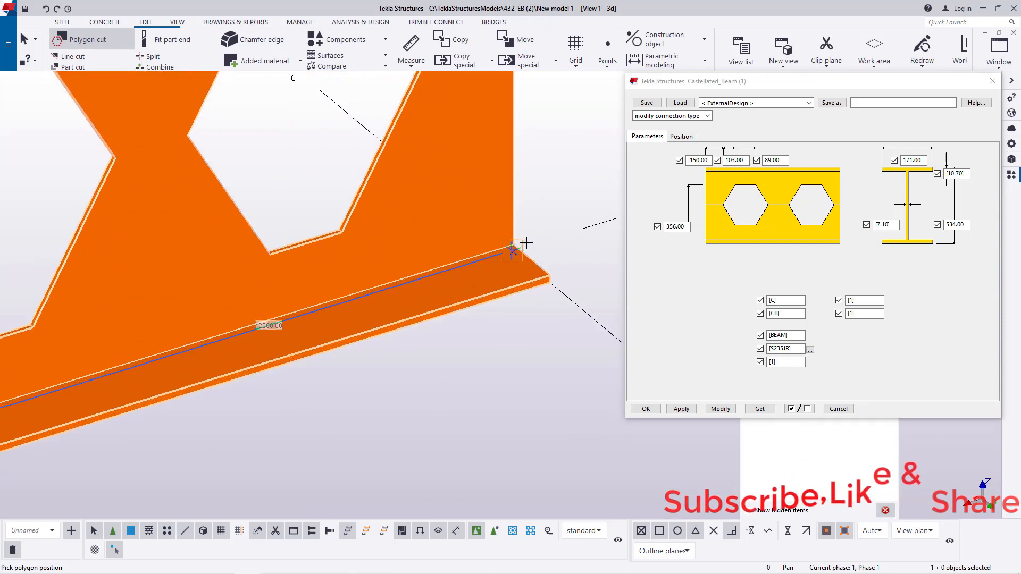
pyautogui.scroll(6, 519, 244)
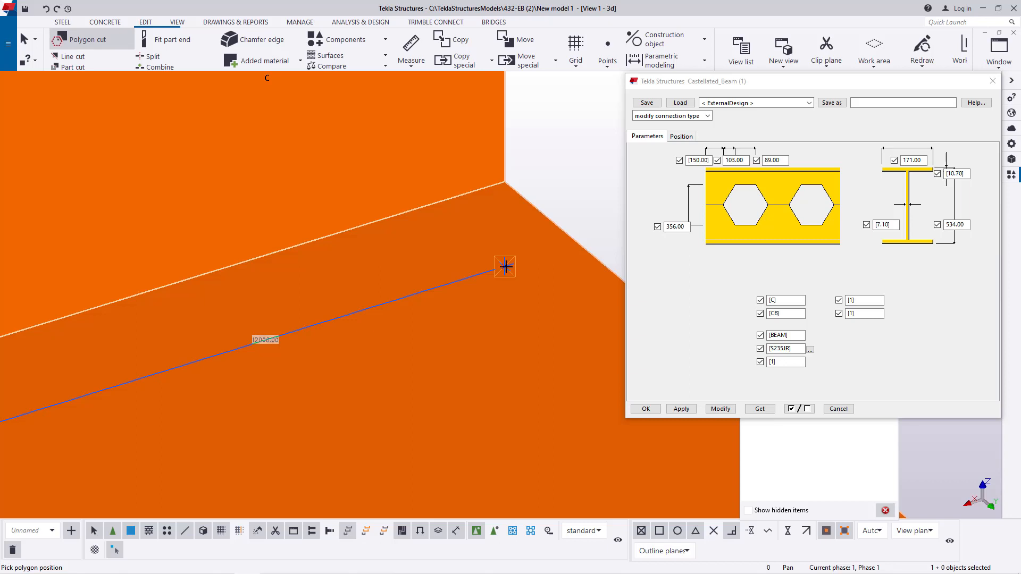
# Step: Place the cut polygon's third corner on the web's vertical end edge at grid C, 304.50 mm above the second corner
pyautogui.scroll(-2, 492, 322)
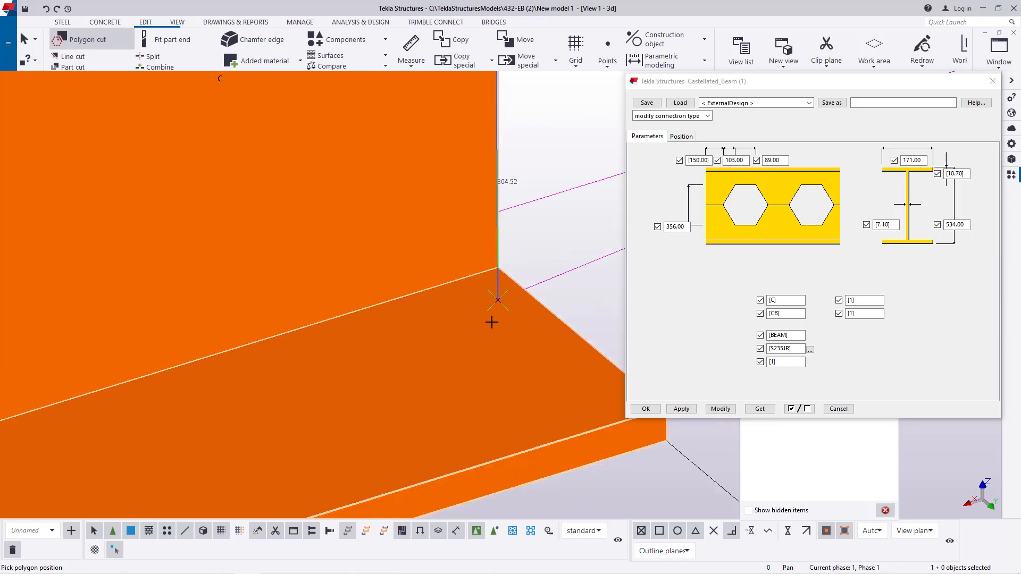
pyautogui.scroll(-6, 492, 321)
pyautogui.scroll(2, 493, 128)
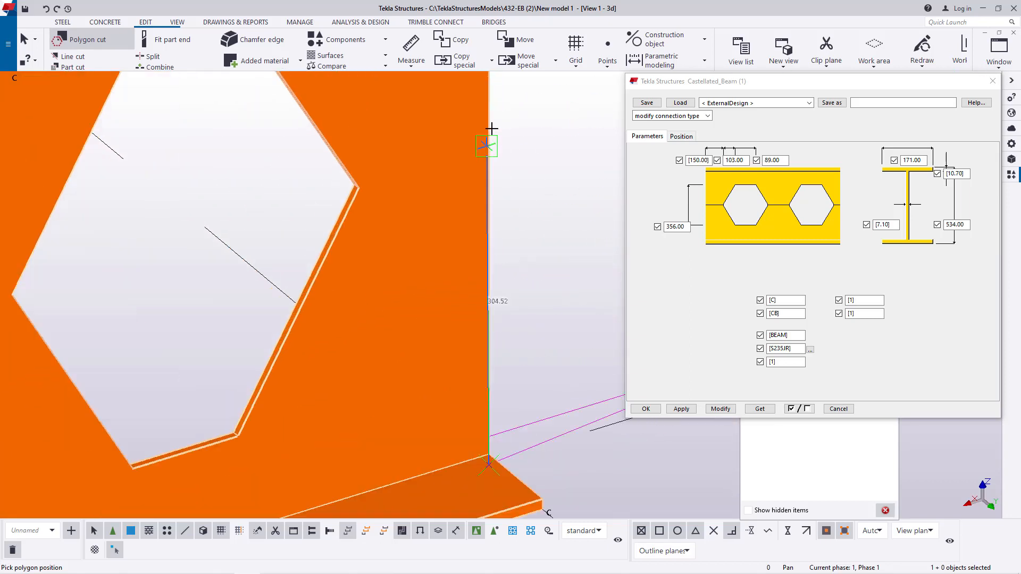
pyautogui.scroll(5, 491, 128)
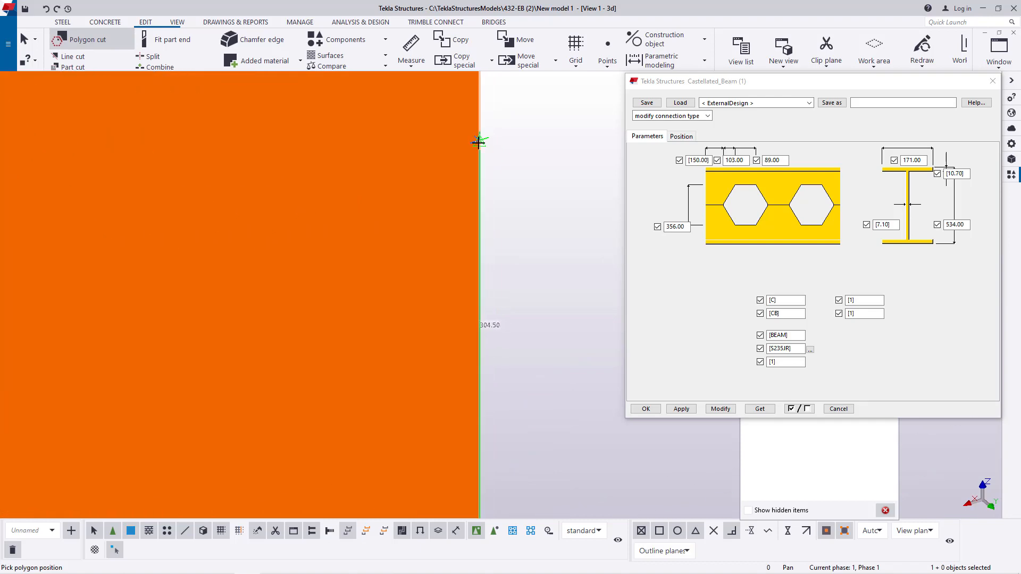
# Step: Place the cut polygon's fourth corner 12000 mm back along the beam, on the web's end edge at grid A
pyautogui.scroll(-6, 548, 171)
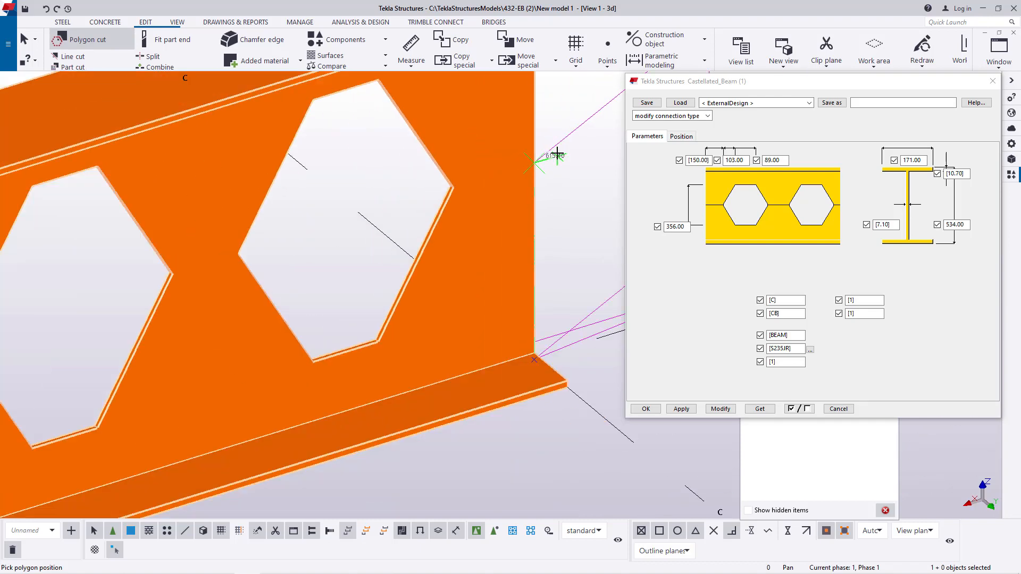
pyautogui.scroll(-5, 557, 153)
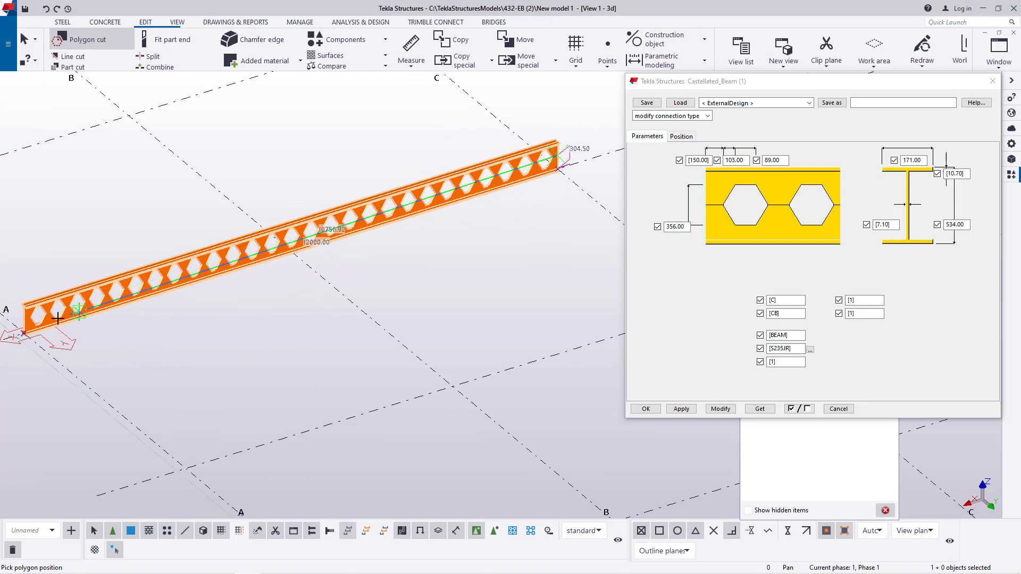
pyautogui.scroll(3, 15, 325)
pyautogui.scroll(6, 15, 325)
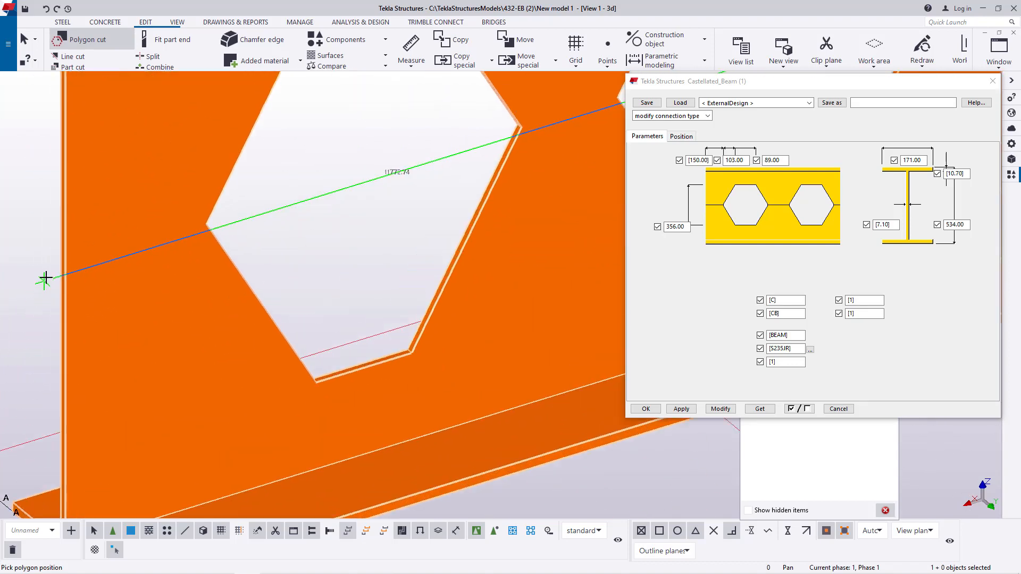
pyautogui.scroll(3, 67, 259)
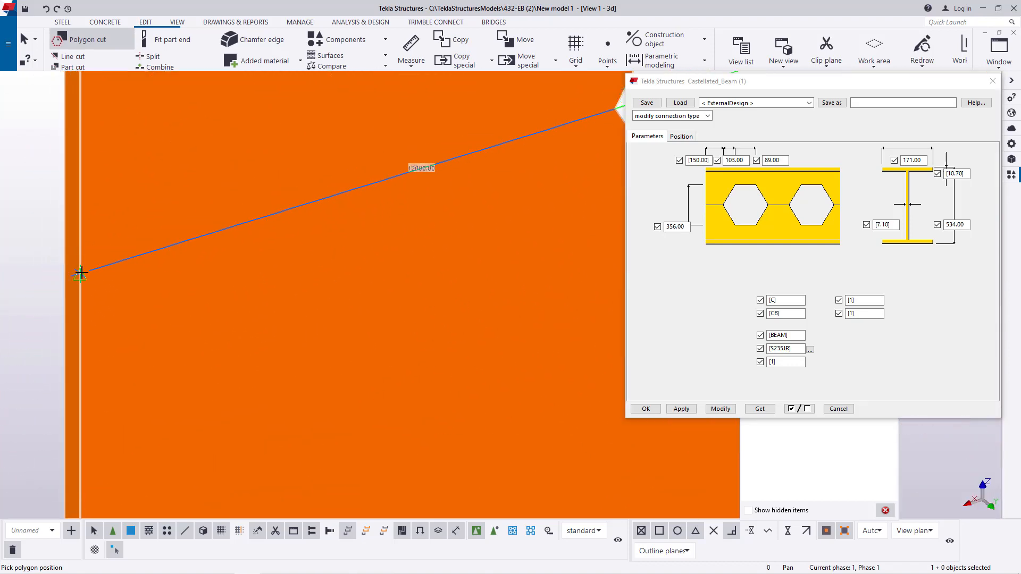
# Step: Close the polygon at its first corner to cut away the beam's lower half, and end the polygon cut command
pyautogui.scroll(-5, 237, 176)
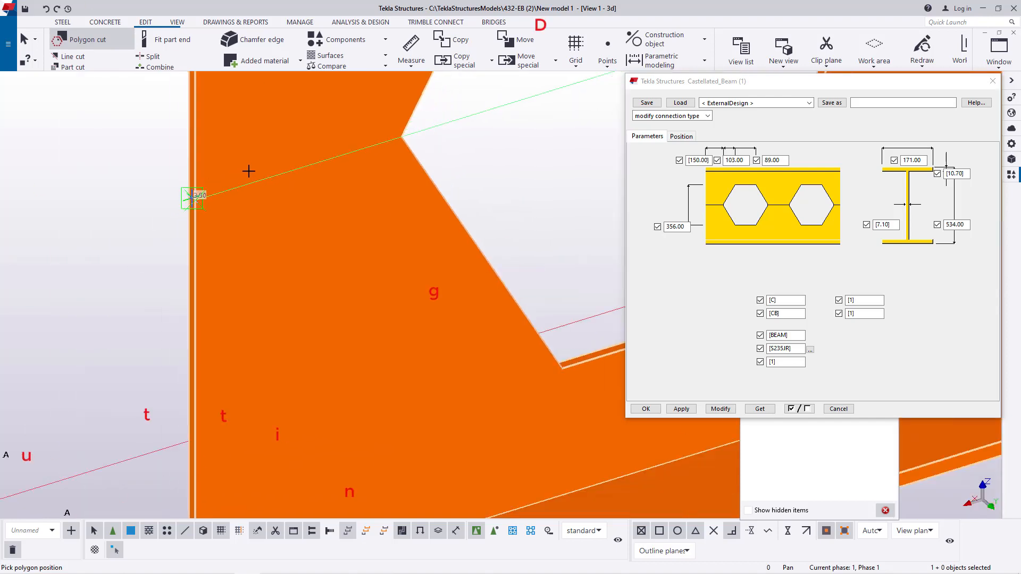
pyautogui.scroll(6, 202, 361)
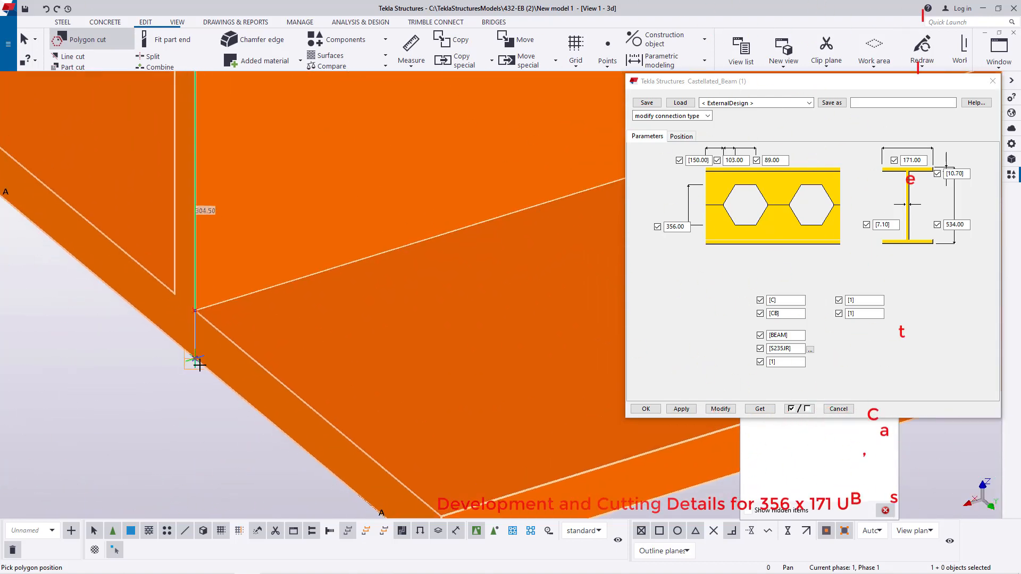
pyautogui.scroll(2, 192, 355)
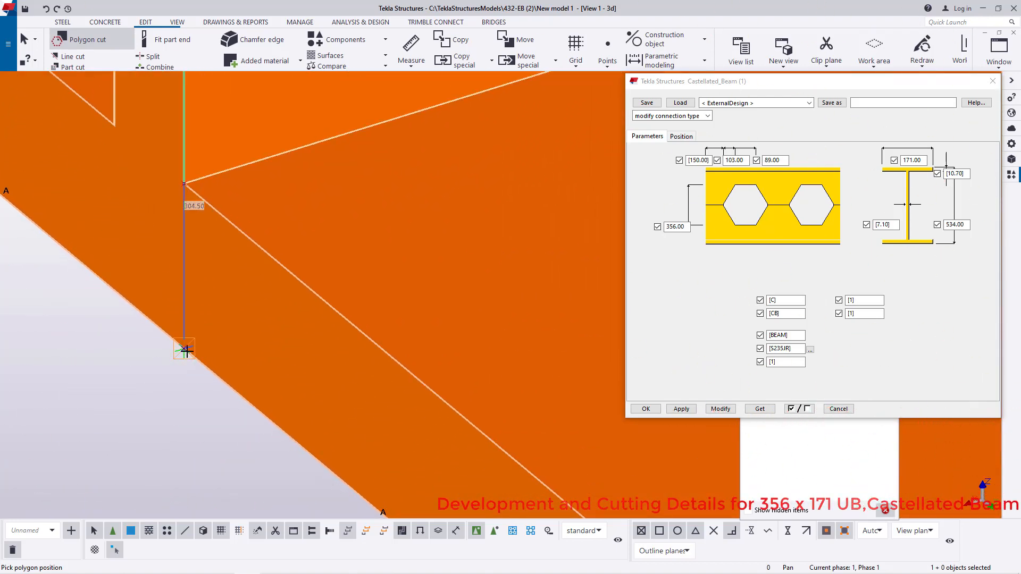
pyautogui.click(187, 351)
pyautogui.scroll(-8, 234, 372)
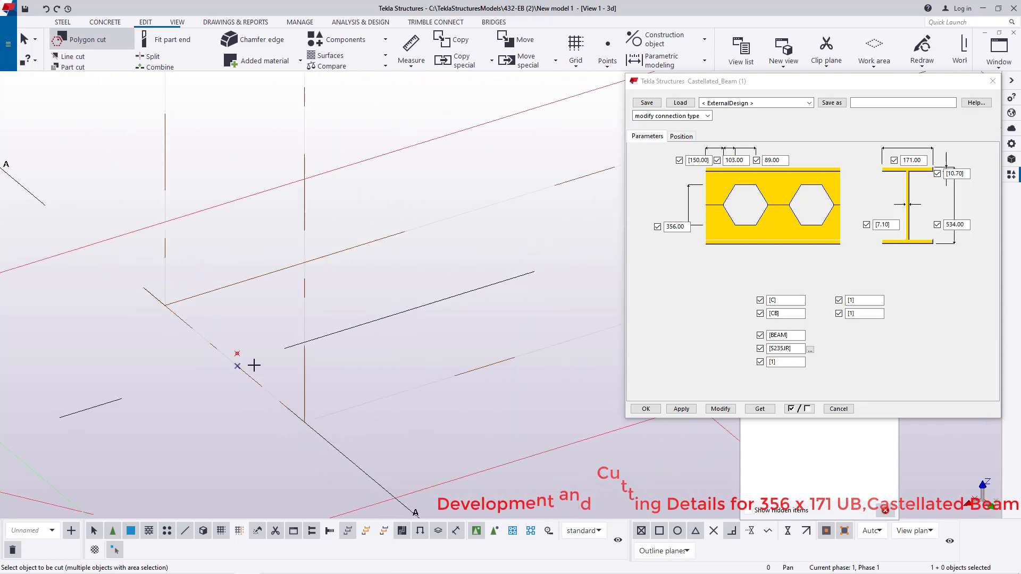
pyautogui.scroll(-1, 254, 366)
pyautogui.rightClick(387, 199)
pyautogui.click(399, 205)
pyautogui.scroll(-5, 276, 353)
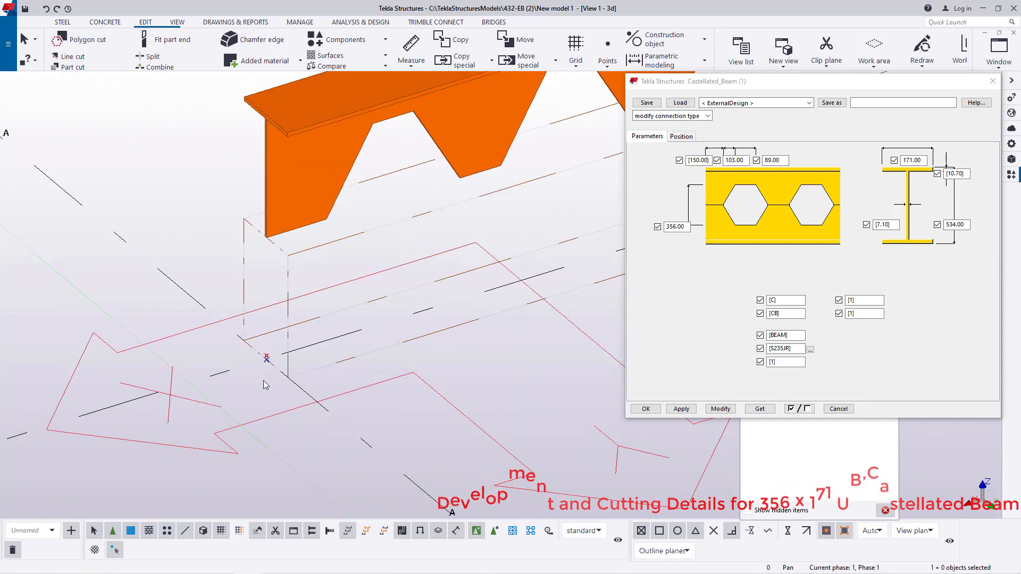
# Step: Redraw the 3D view and inspect the remaining upper tee's zigzag web edge at the grid A end
pyautogui.scroll(-5, 264, 381)
pyautogui.scroll(4, 280, 323)
pyautogui.click(154, 237)
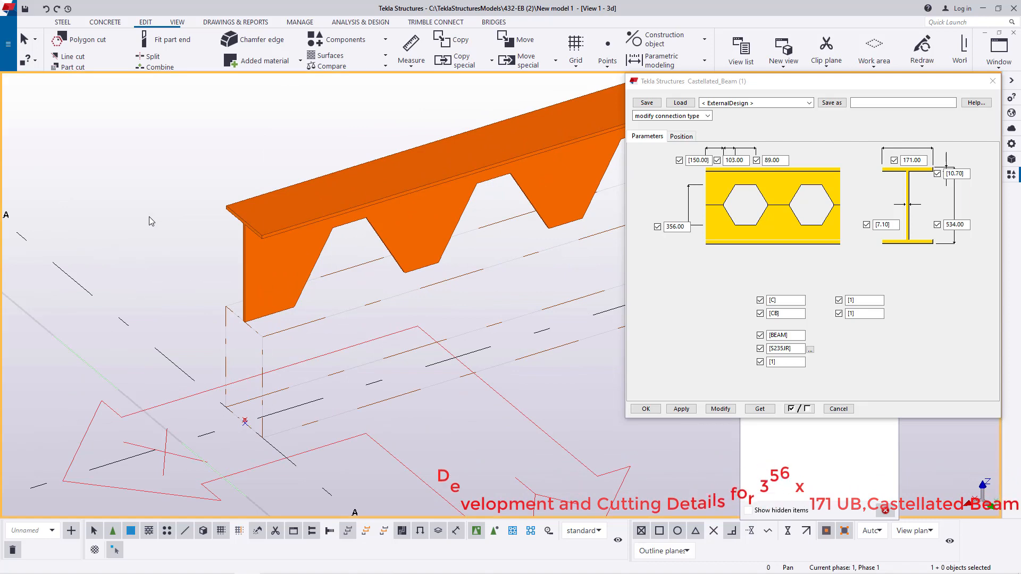
pyautogui.rightClick(149, 216)
pyautogui.click(191, 277)
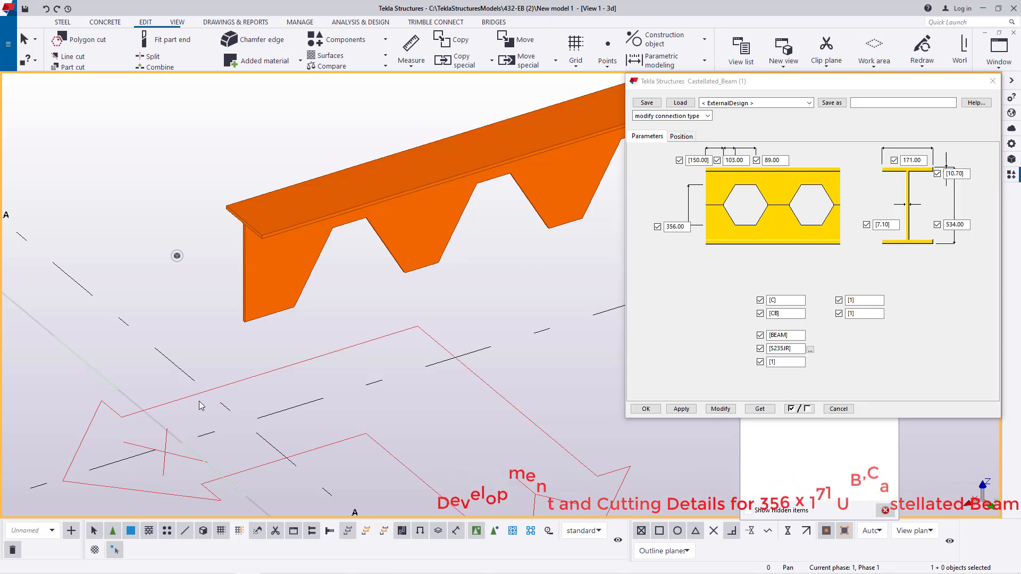
pyautogui.scroll(4, 270, 222)
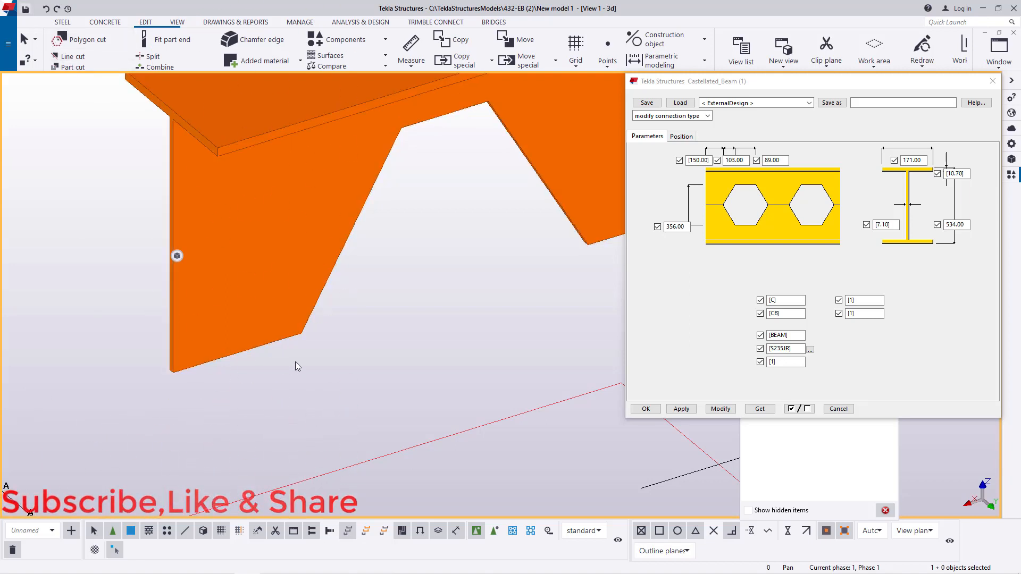
pyautogui.scroll(-2, 233, 356)
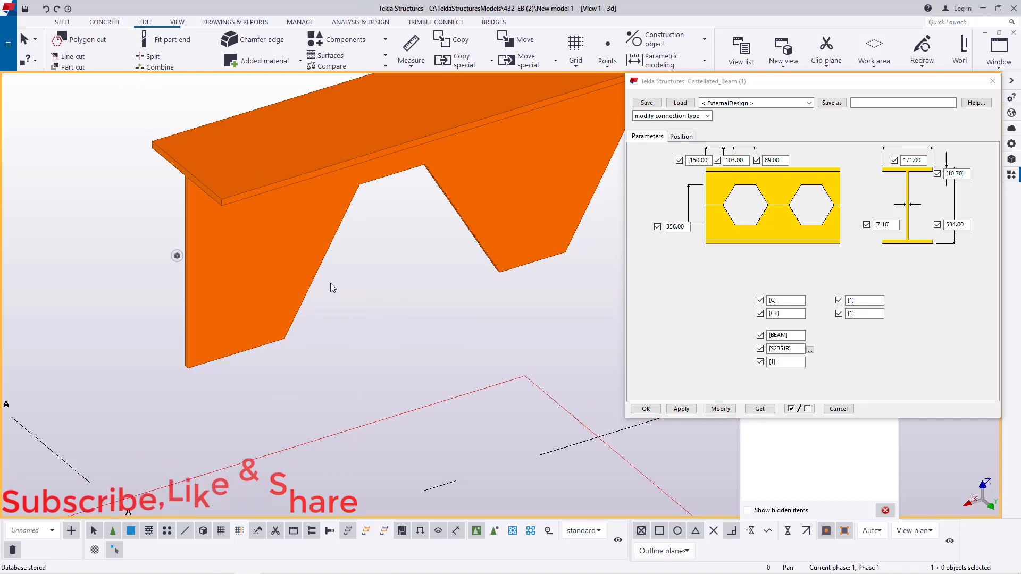
pyautogui.scroll(-5, 212, 348)
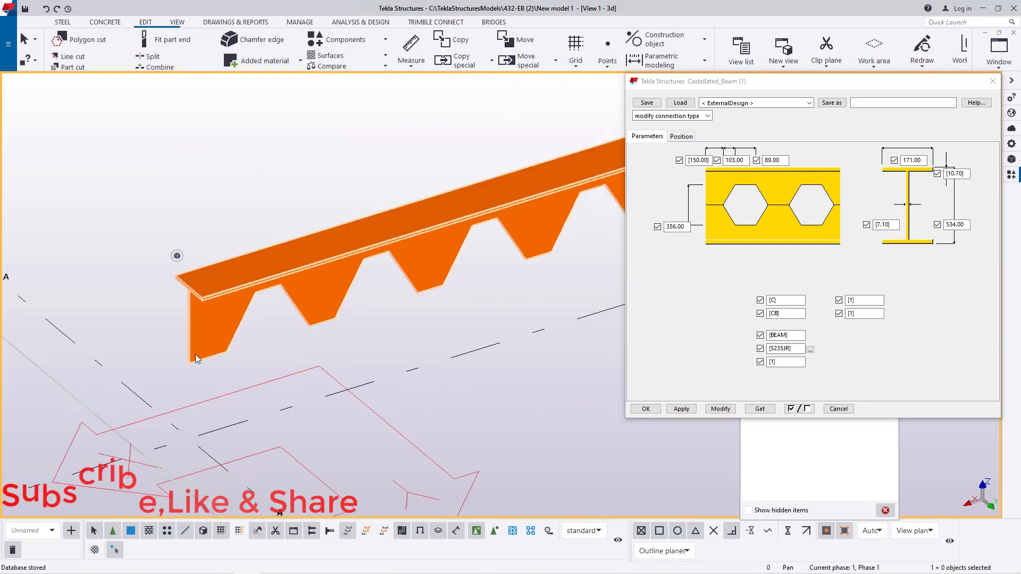
pyautogui.scroll(5, 233, 318)
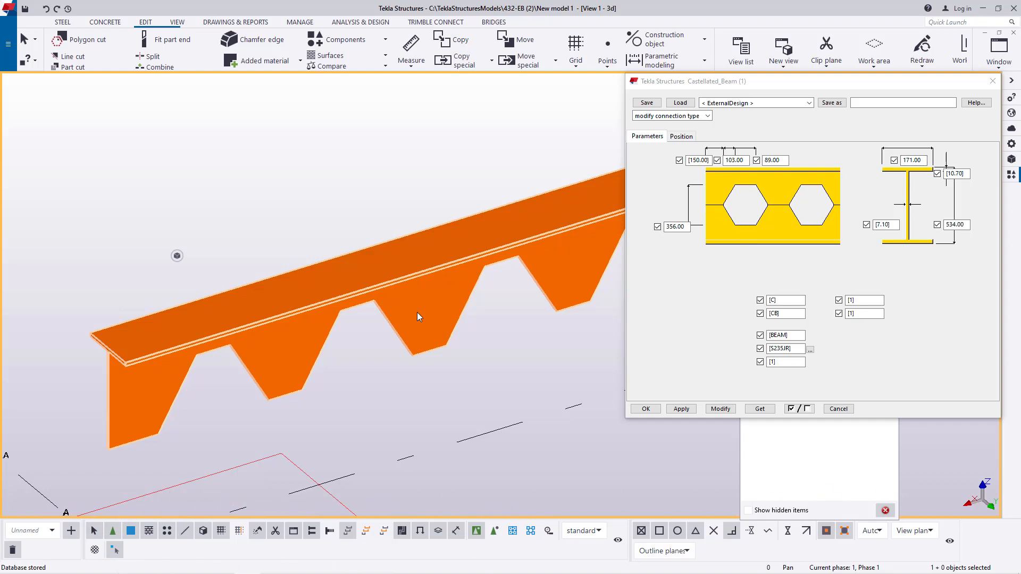
# Step: Make one linear copy of the cut beam with dX 0, dY 0 and dZ 600, and redraw the view
pyautogui.scroll(-3, 429, 233)
pyautogui.scroll(3, 309, 286)
pyautogui.click(339, 253)
pyautogui.rightClick(342, 184)
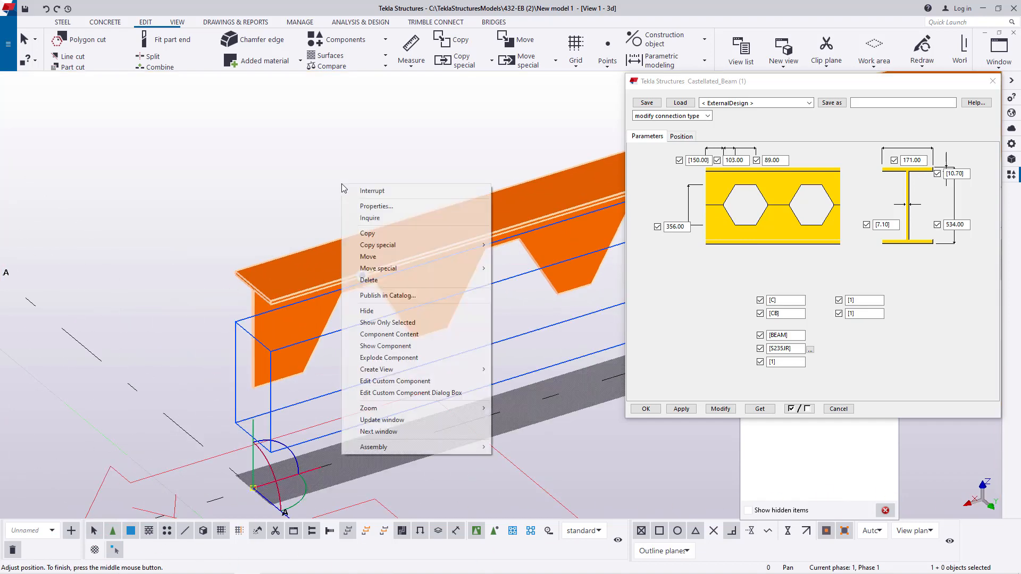
pyautogui.moveTo(394, 246)
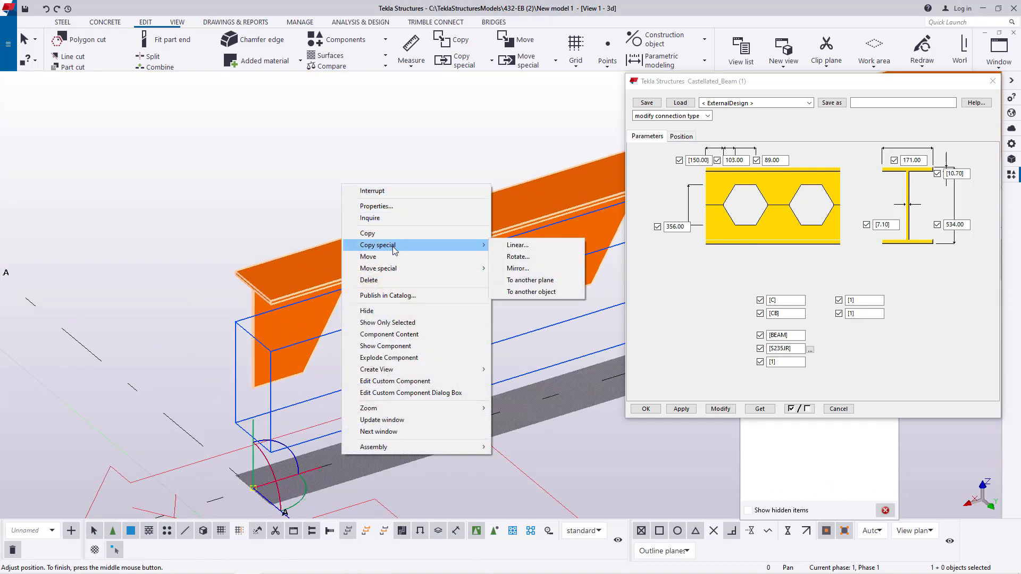
pyautogui.click(527, 247)
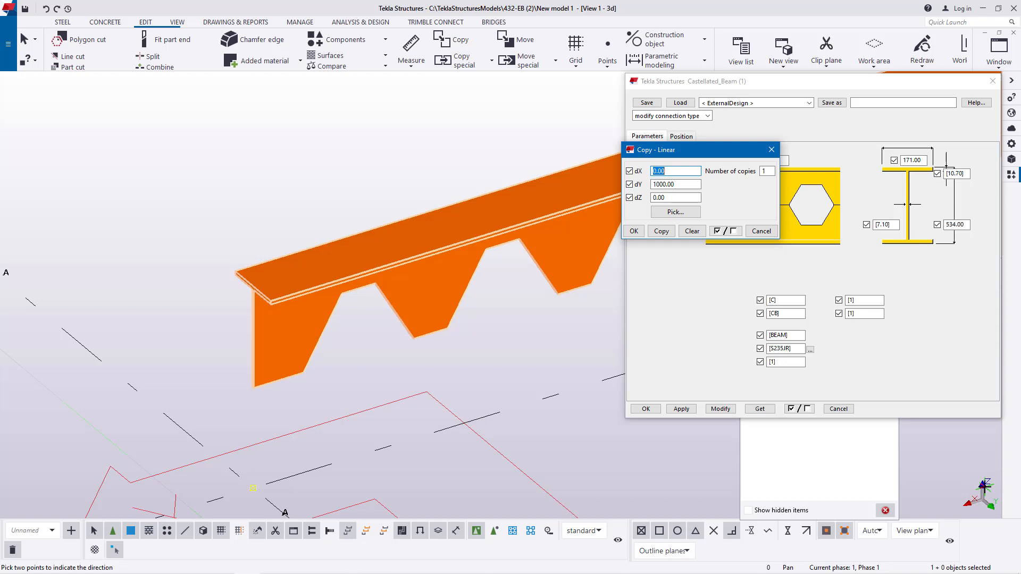
pyautogui.moveTo(694, 184); pyautogui.dragTo(623, 185)
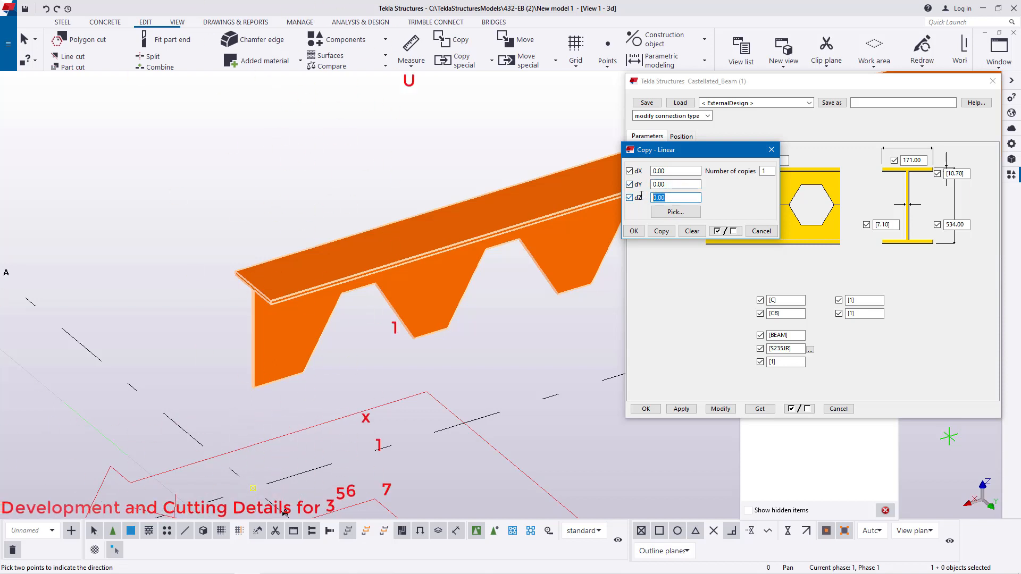
pyautogui.write('600')
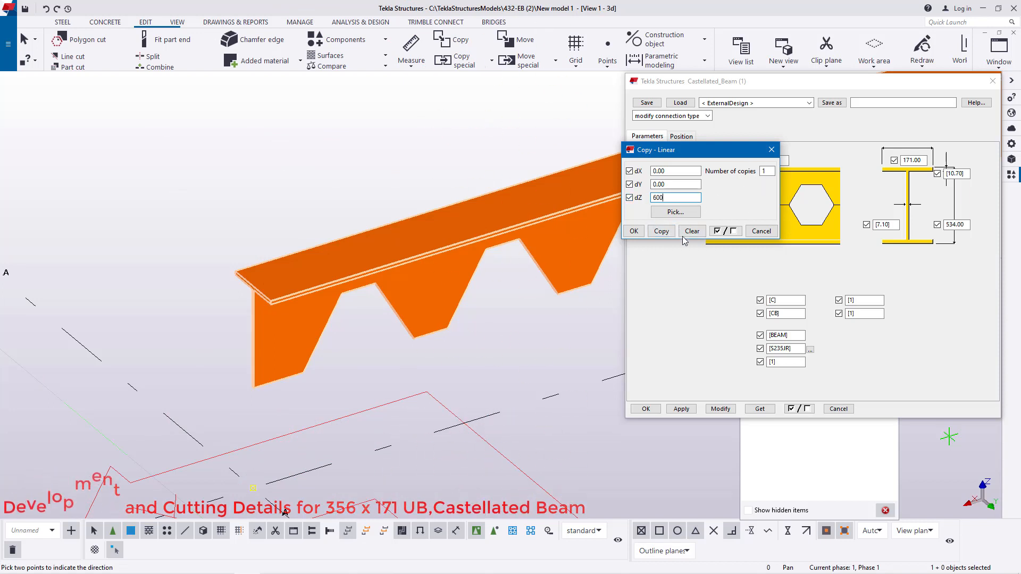
pyautogui.click(661, 231)
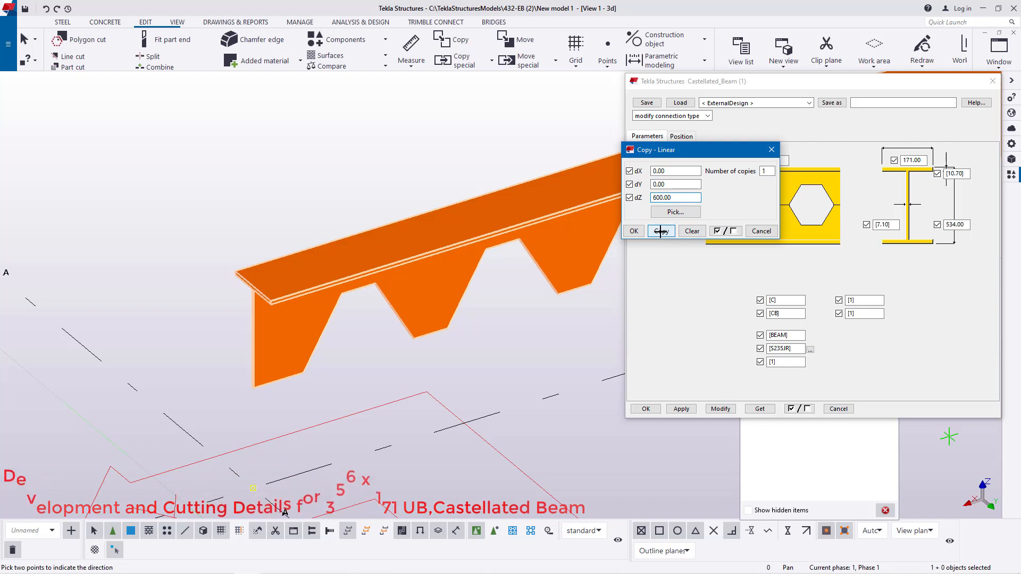
pyautogui.click(634, 232)
pyautogui.rightClick(514, 158)
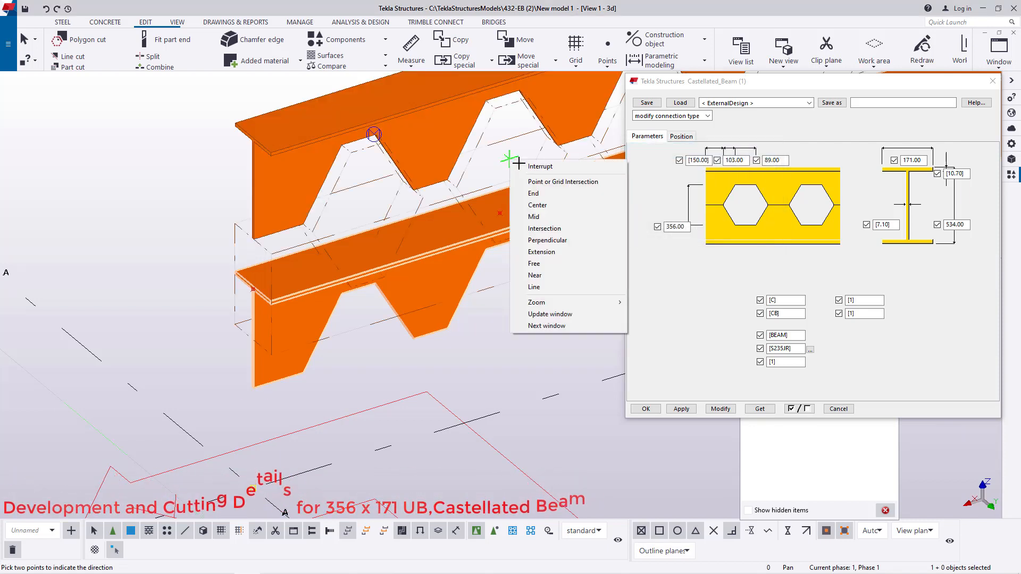
pyautogui.click(529, 164)
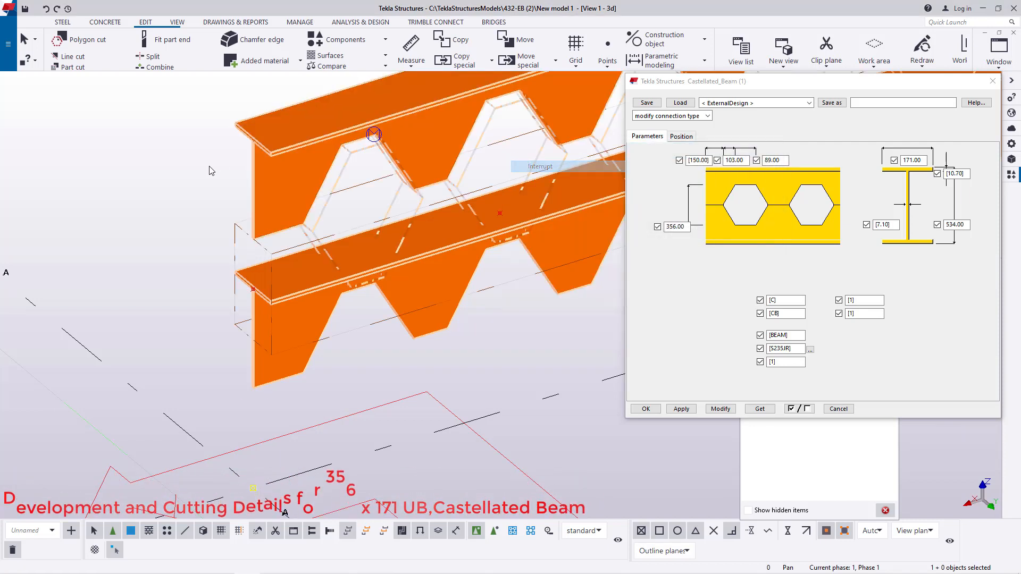
pyautogui.rightClick(159, 145)
pyautogui.click(191, 193)
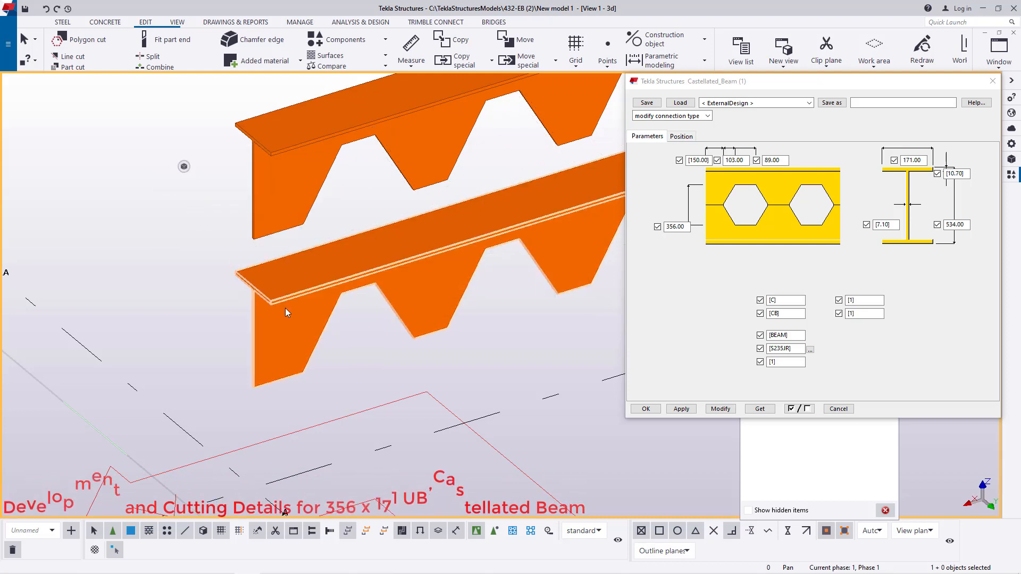
# Step: Move the copied upper tee upward, from its web's bottom end to the middle of its flange's top edge at grid A, and redraw
pyautogui.scroll(5, 288, 168)
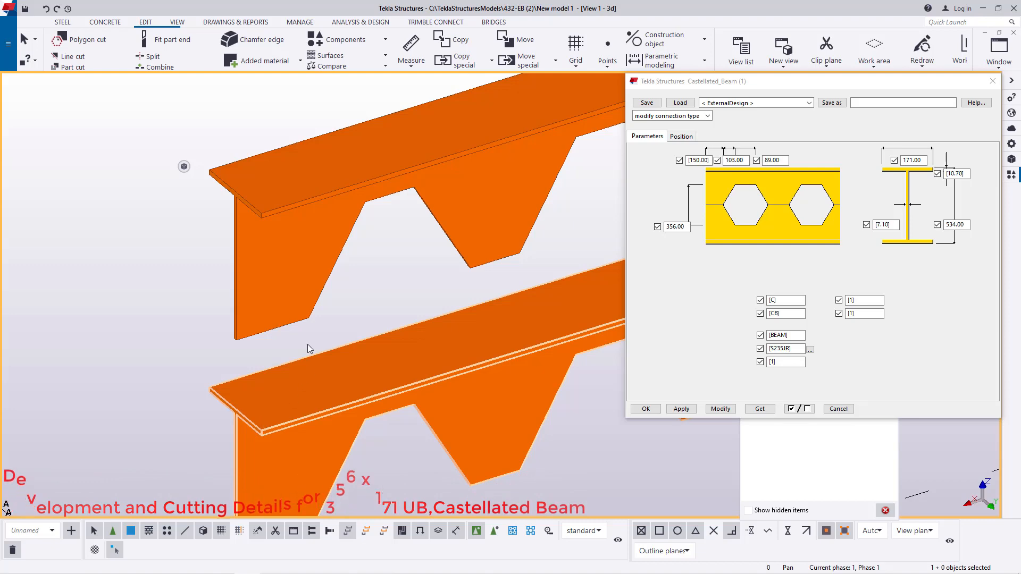
pyautogui.scroll(2, 267, 264)
pyautogui.click(315, 244)
pyautogui.rightClick(447, 202)
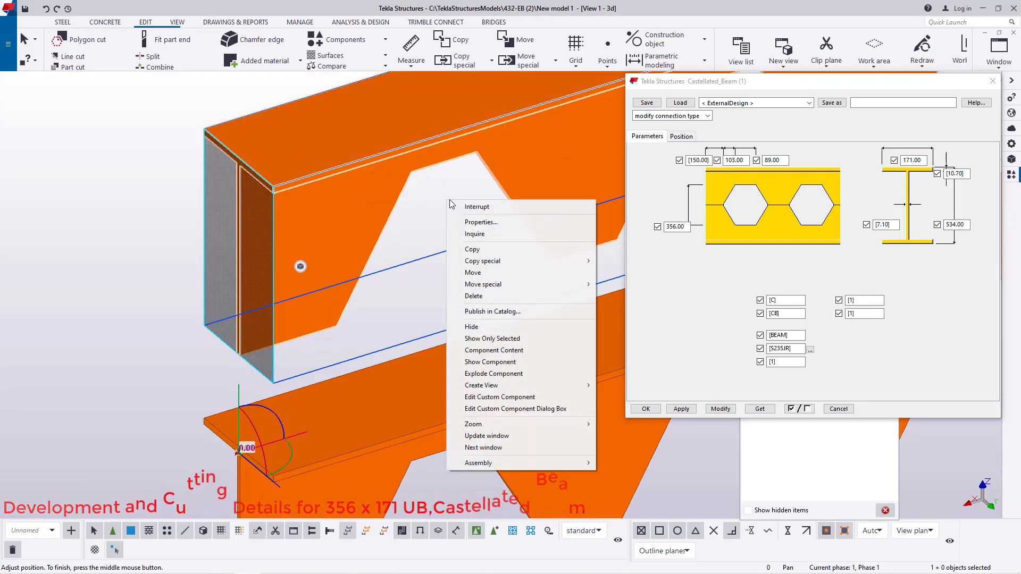
pyautogui.click(473, 273)
pyautogui.scroll(-2, 193, 365)
pyautogui.scroll(6, 242, 346)
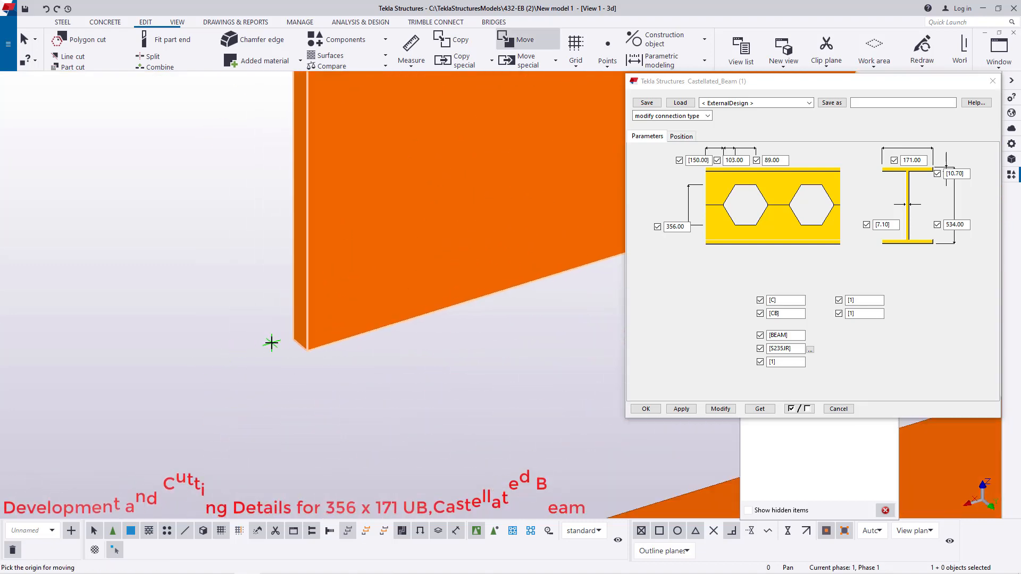
pyautogui.click(294, 343)
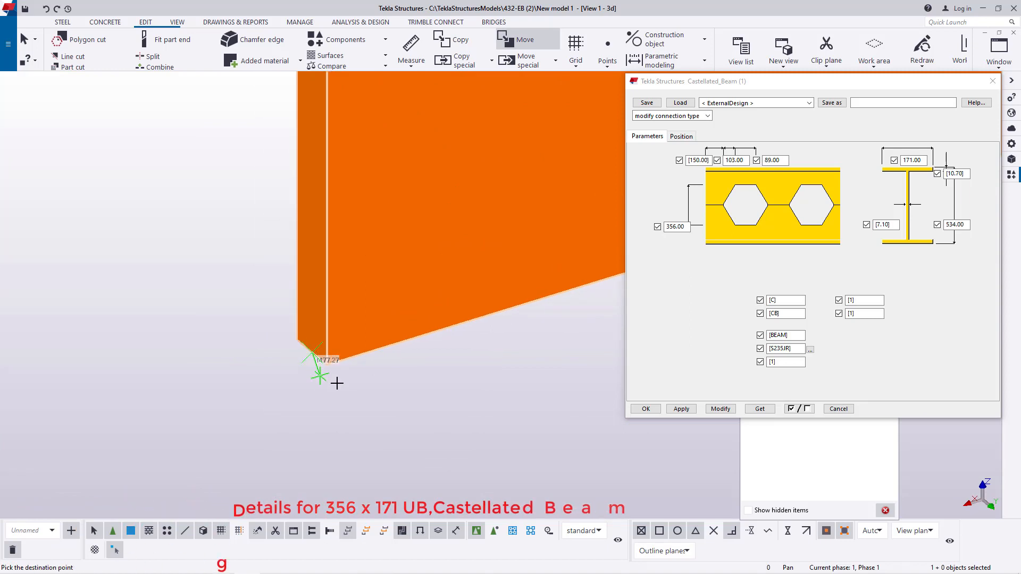
pyautogui.scroll(-4, 339, 384)
pyautogui.scroll(6, 335, 208)
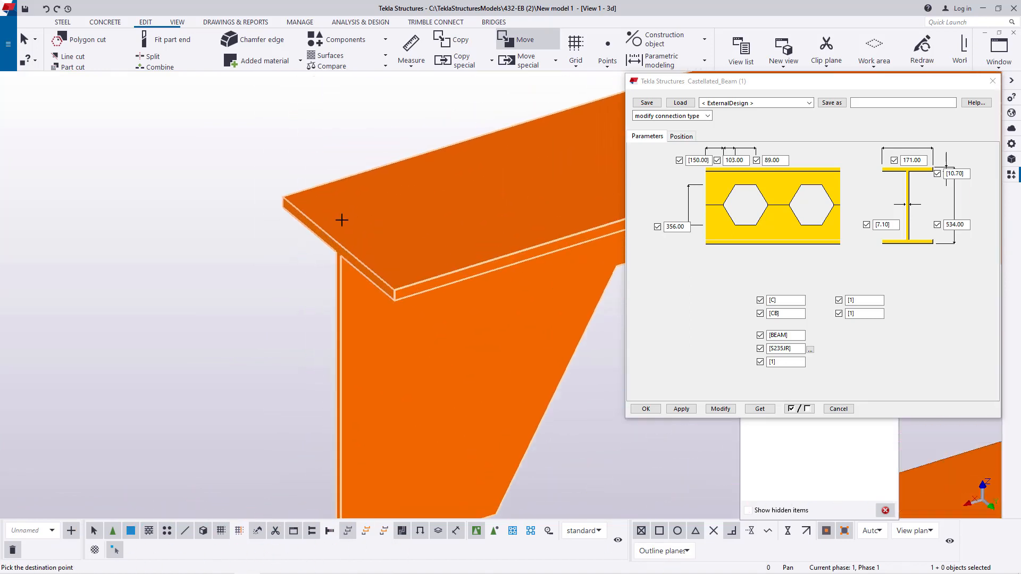
pyautogui.scroll(2, 343, 244)
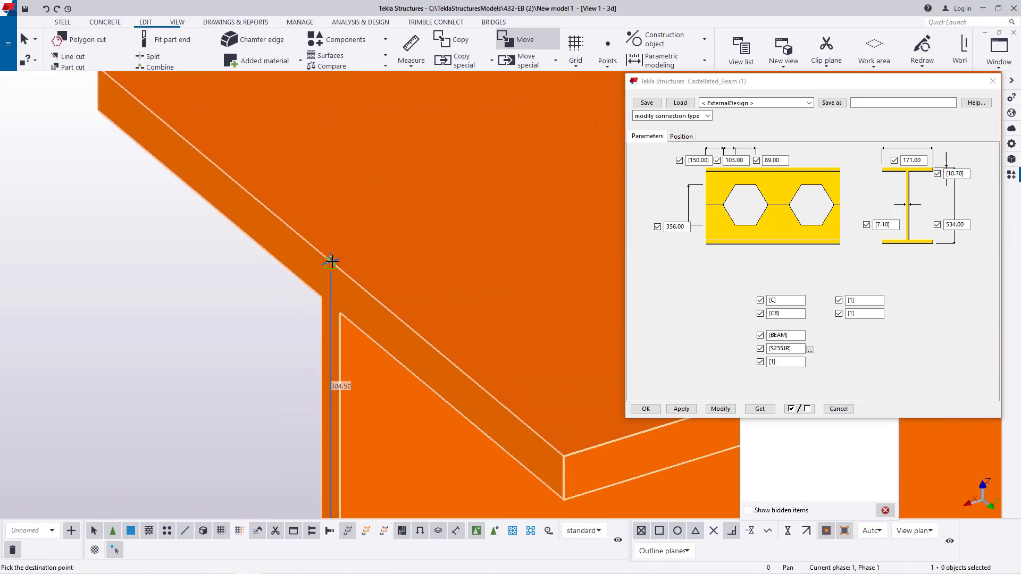
pyautogui.click(331, 261)
pyautogui.scroll(-4, 343, 288)
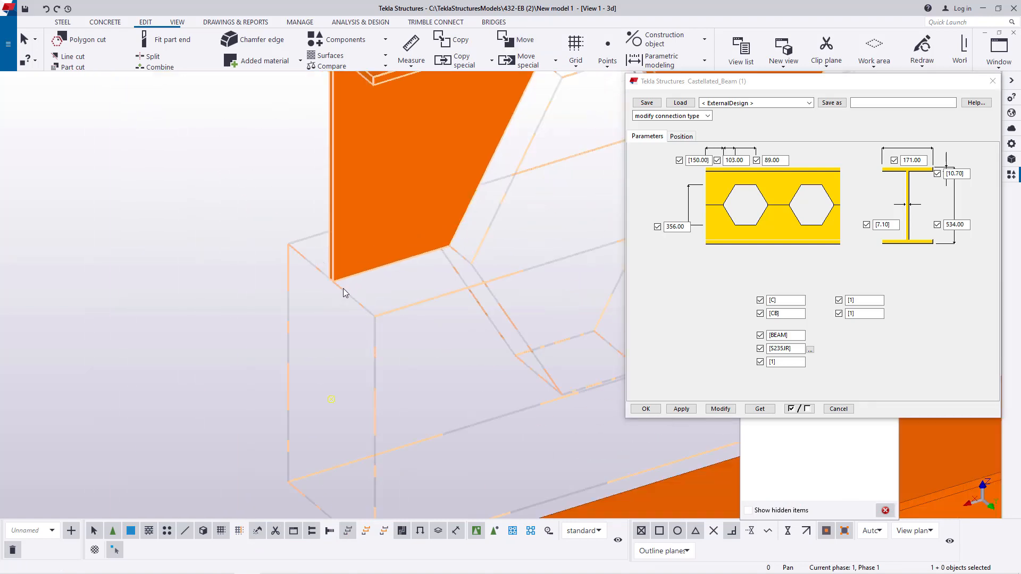
pyautogui.rightClick(266, 199)
pyautogui.click(298, 260)
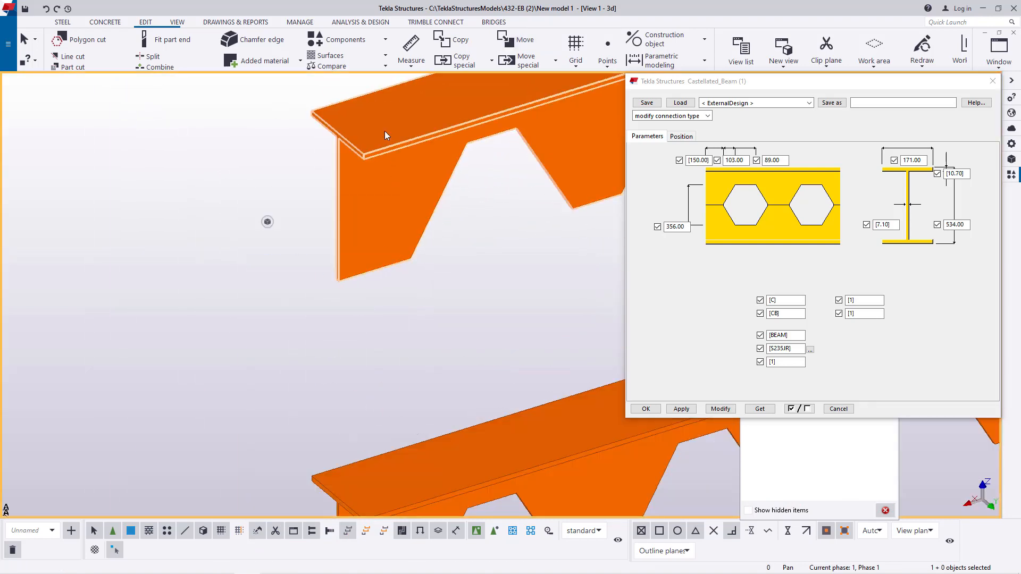
pyautogui.scroll(2, 375, 123)
pyautogui.click(365, 112)
pyautogui.rightClick(365, 112)
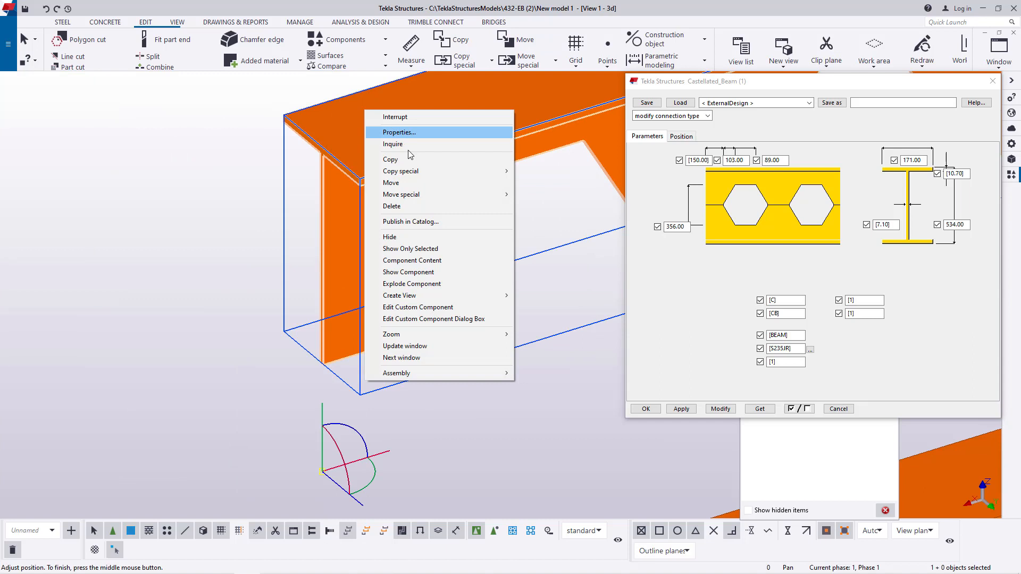
pyautogui.click(176, 177)
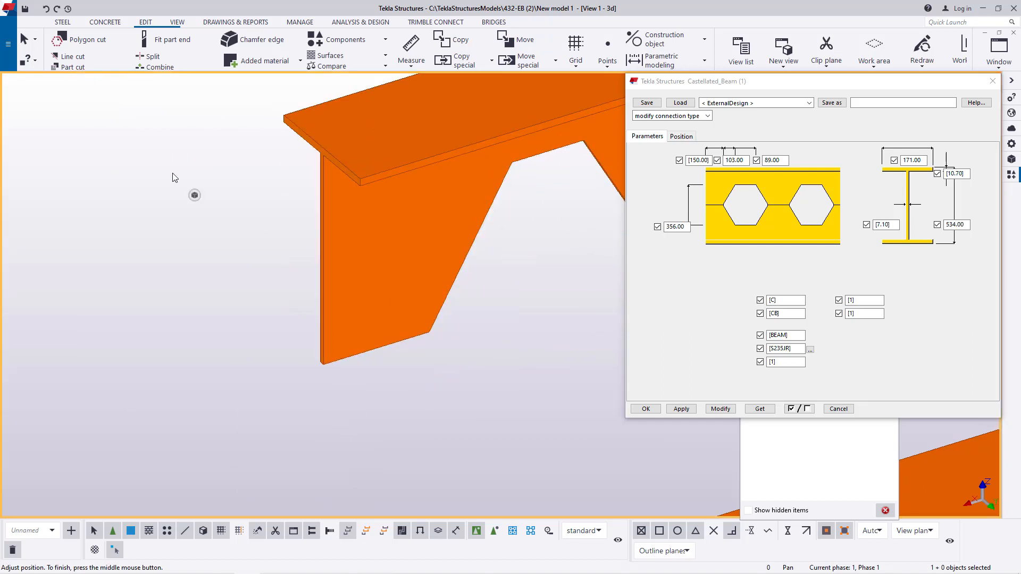
# Step: Set the work plane vertically along the beam's web at the grid A end with the work plane tool
pyautogui.click(181, 24)
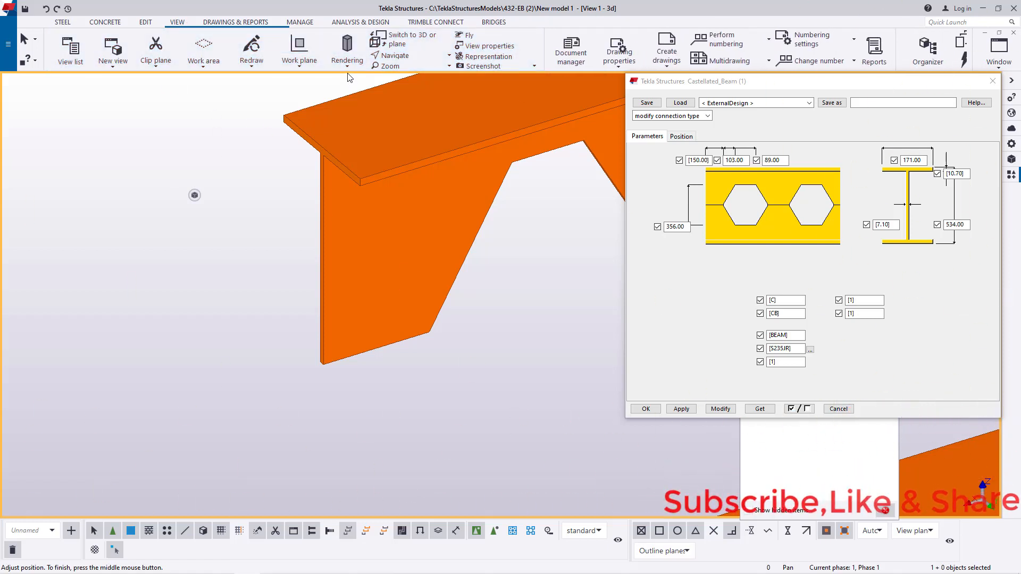
pyautogui.click(303, 65)
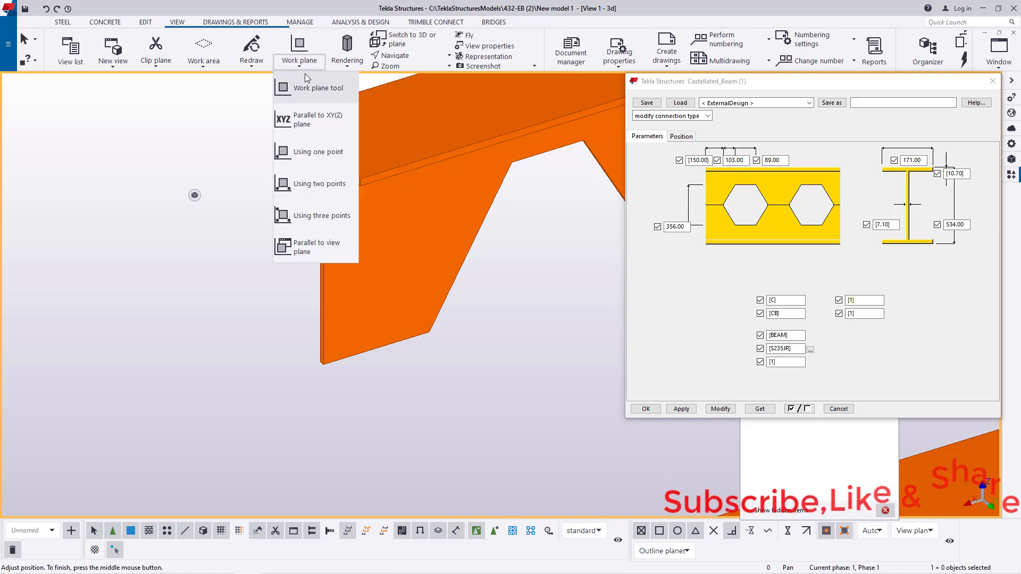
pyautogui.click(306, 80)
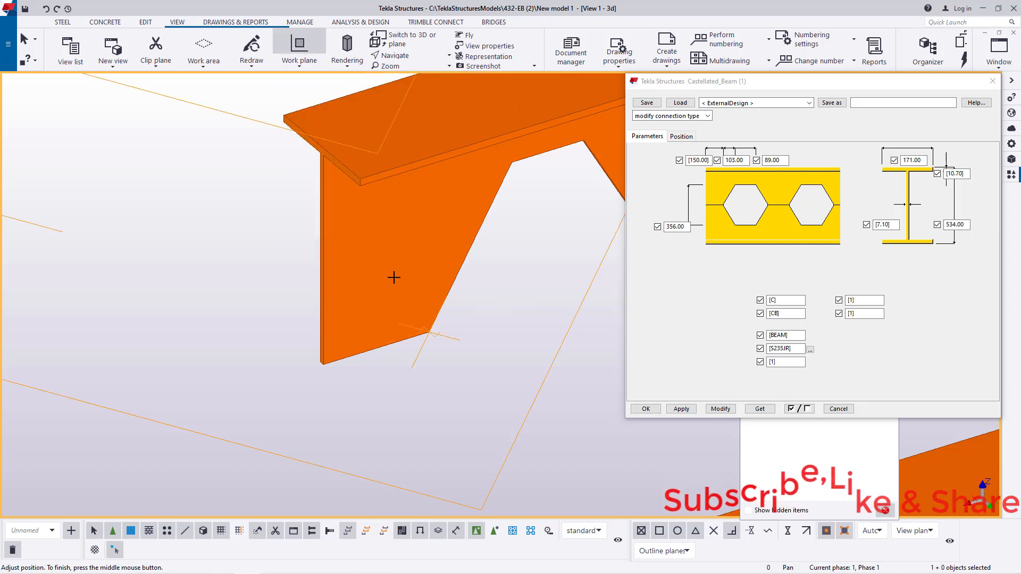
pyautogui.scroll(-2, 331, 266)
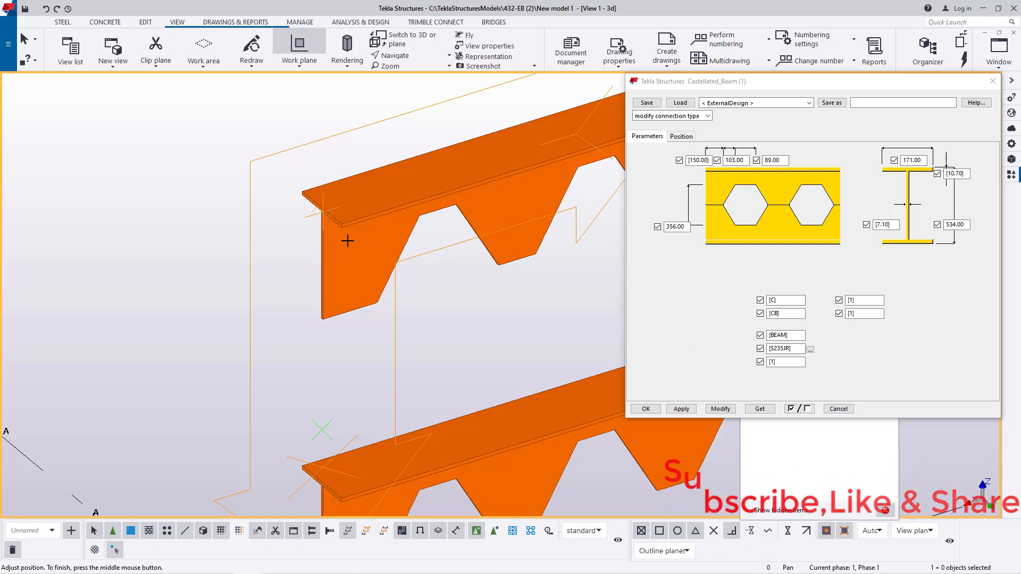
pyautogui.rightClick(340, 169)
pyautogui.click(353, 174)
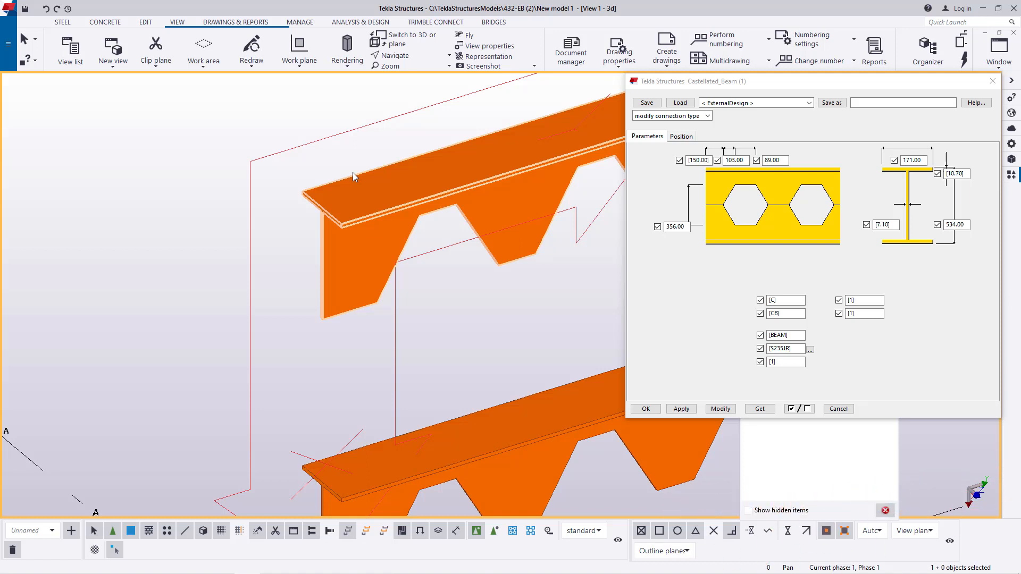
# Step: Rotate the upper tee 180° around a line along its web's bottom edge without copying it, end the command and redraw the view
pyautogui.click(350, 209)
pyautogui.rightClick(349, 205)
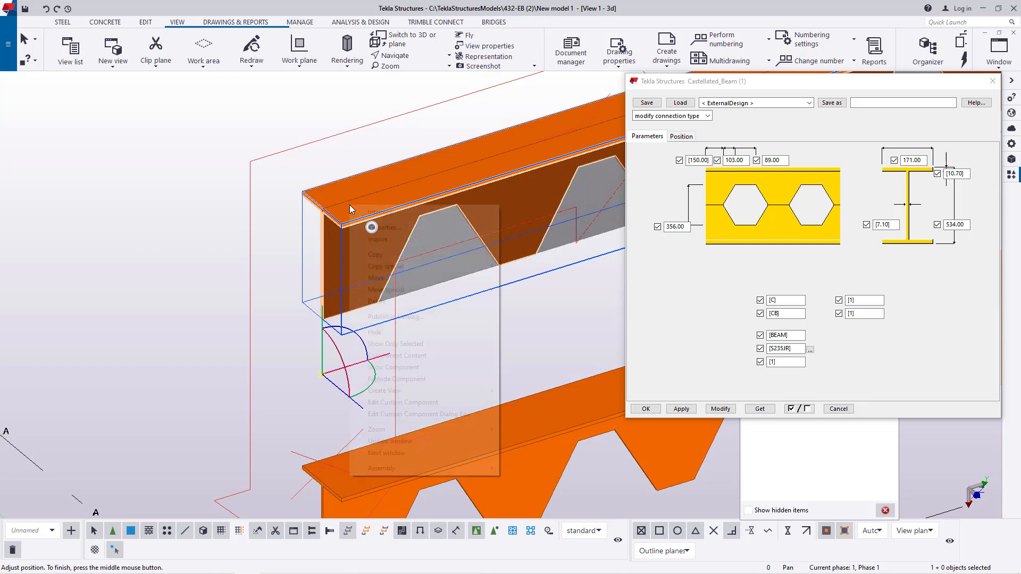
pyautogui.moveTo(398, 292)
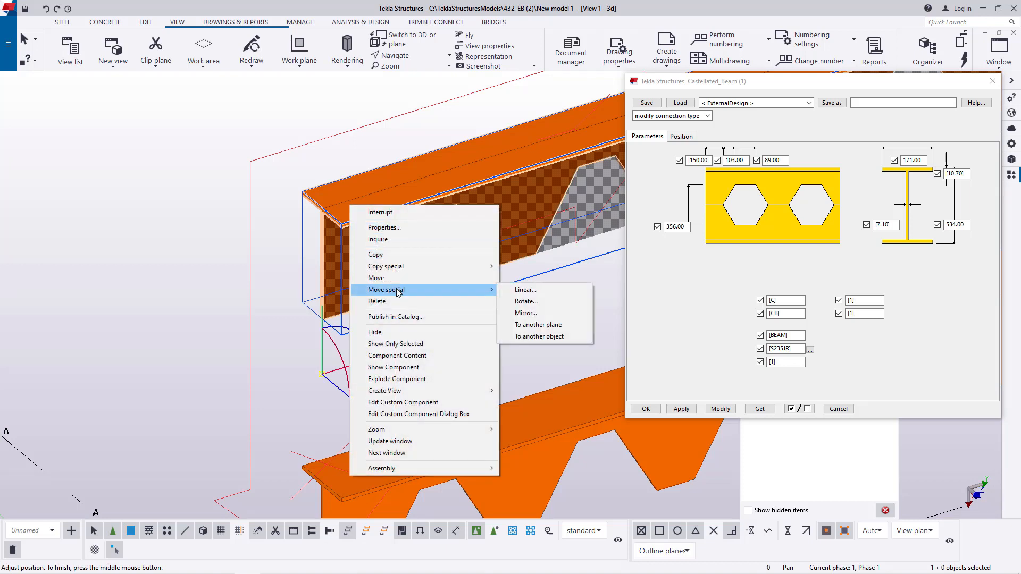
pyautogui.moveTo(398, 271)
pyautogui.click(527, 301)
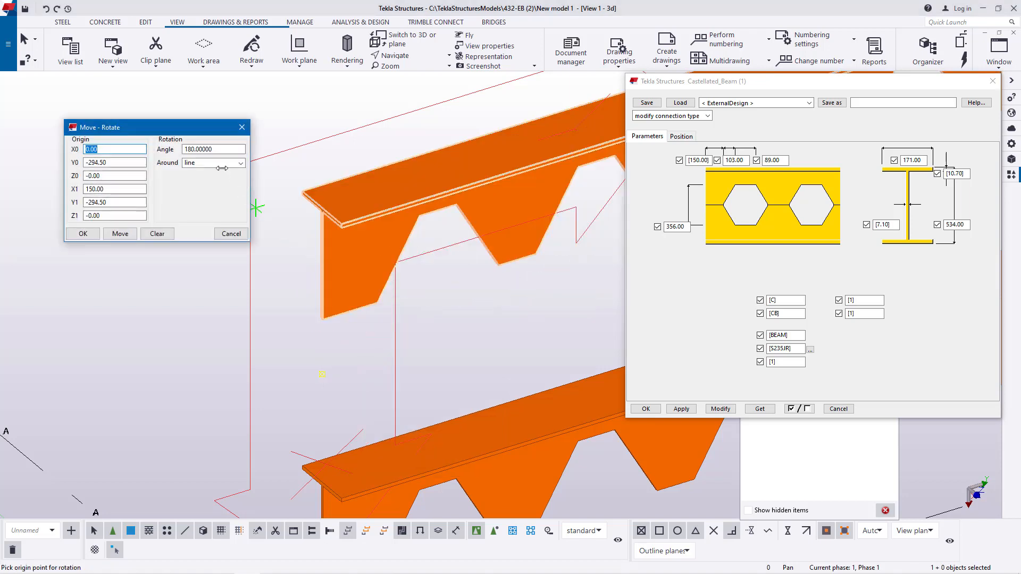
pyautogui.scroll(5, 330, 316)
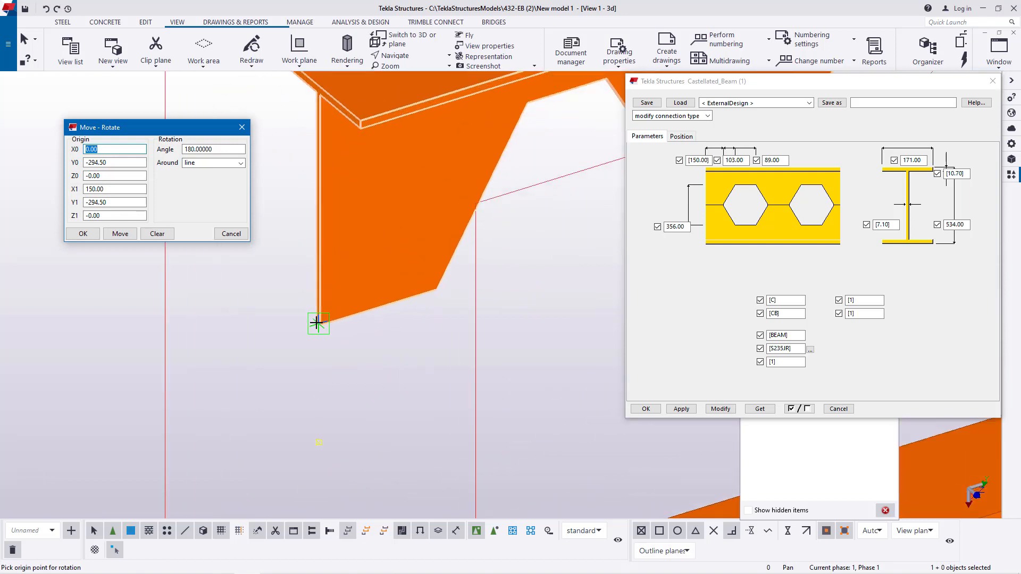
pyautogui.scroll(-2, 221, 373)
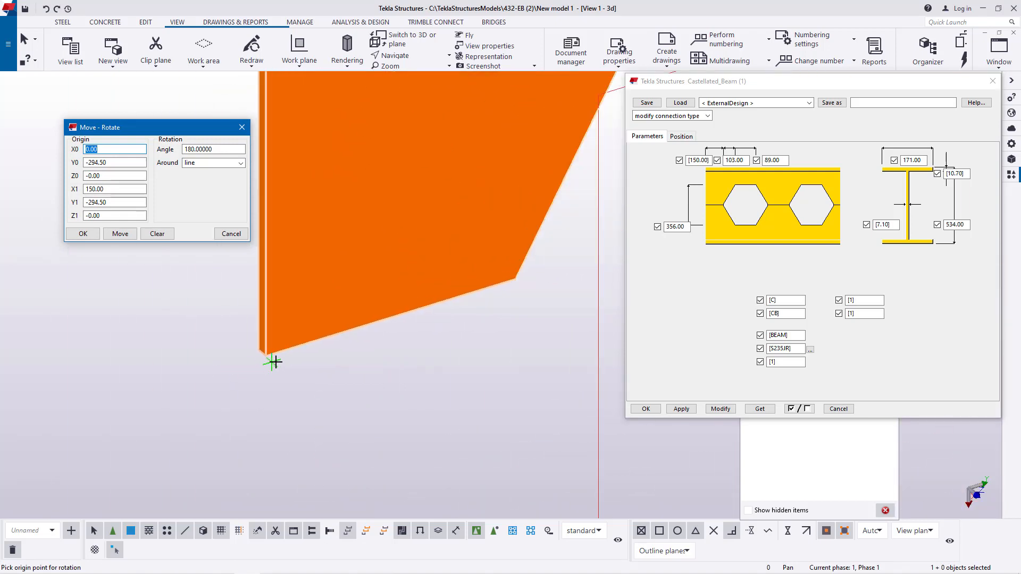
pyautogui.click(267, 355)
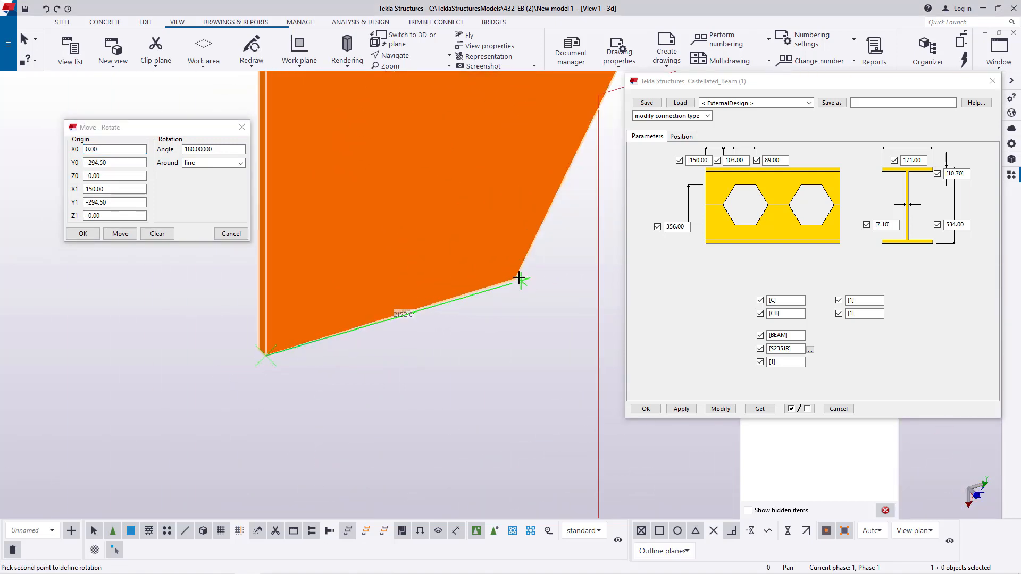
pyautogui.click(515, 278)
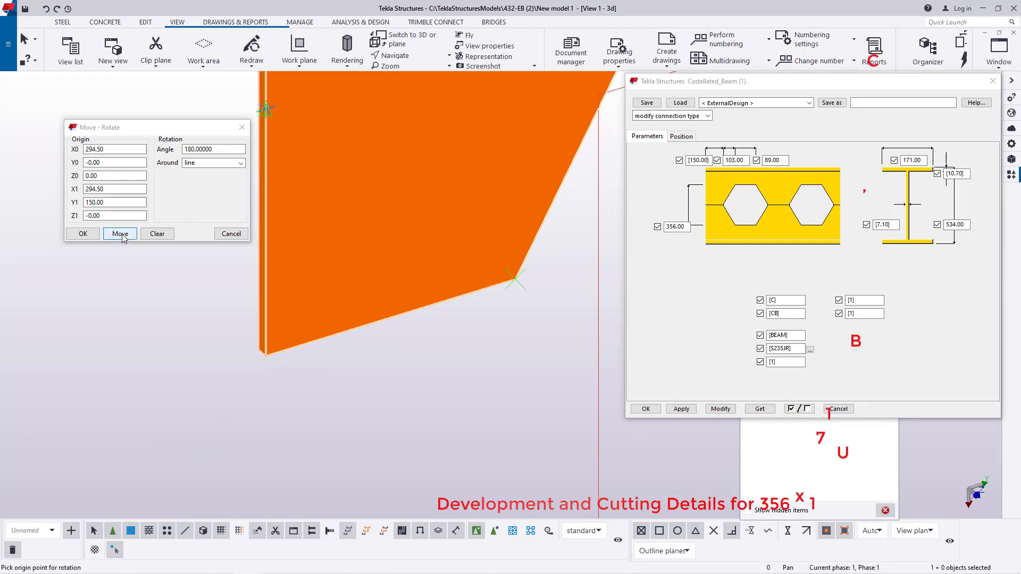
pyautogui.click(119, 233)
pyautogui.click(85, 238)
pyautogui.rightClick(265, 161)
pyautogui.click(292, 168)
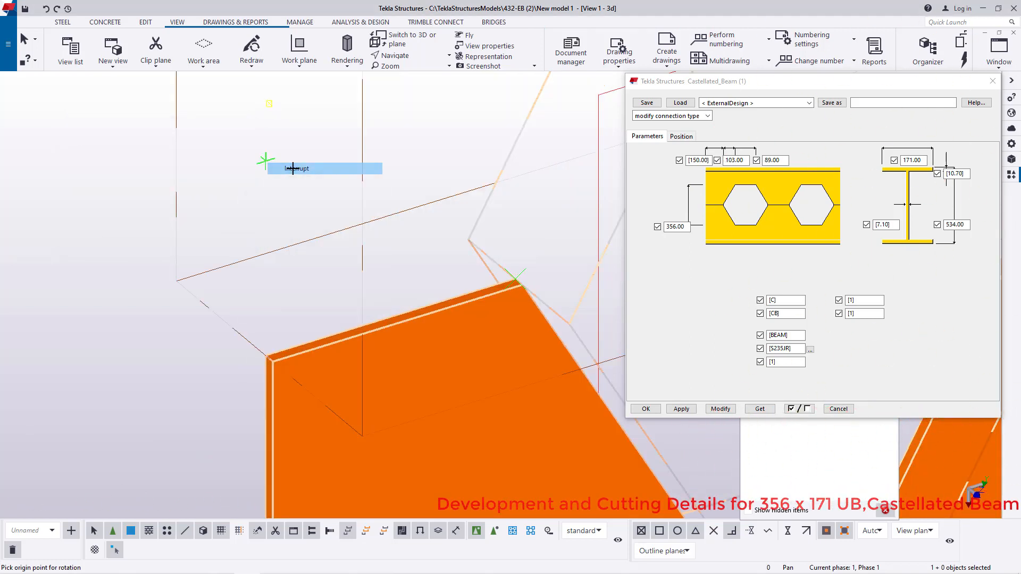
pyautogui.rightClick(262, 115)
pyautogui.click(313, 165)
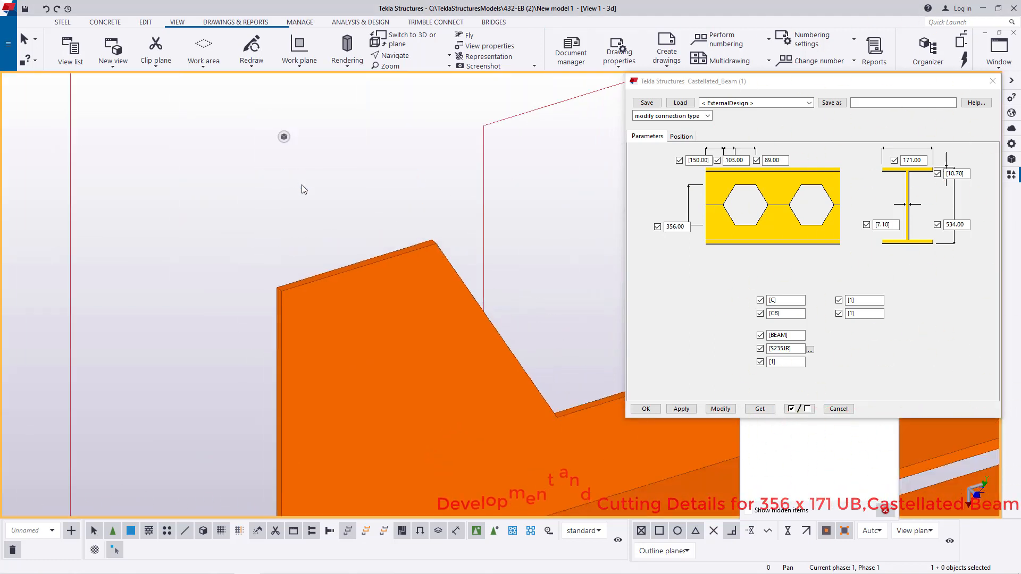
# Step: Move the inverted tee from its web's top end corner to the other tee's bottom web corner, joining the halves, and end the command
pyautogui.scroll(5, 343, 228)
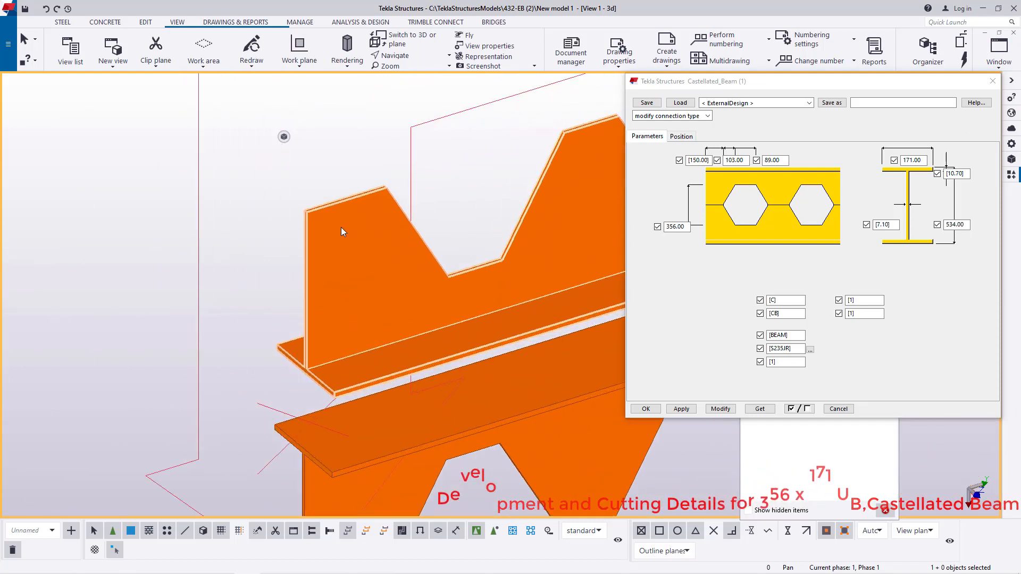
pyautogui.click(333, 222)
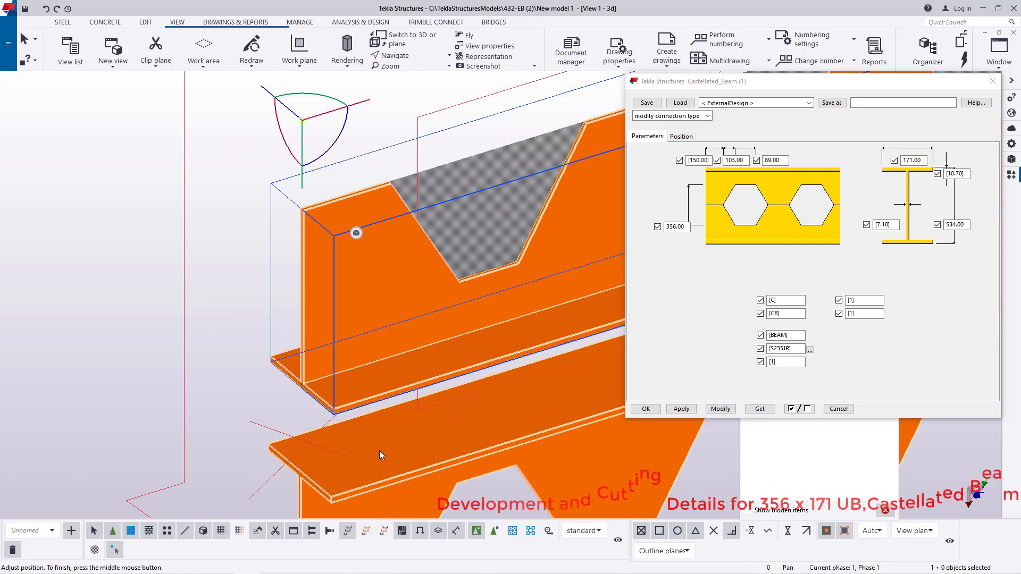
pyautogui.rightClick(375, 284)
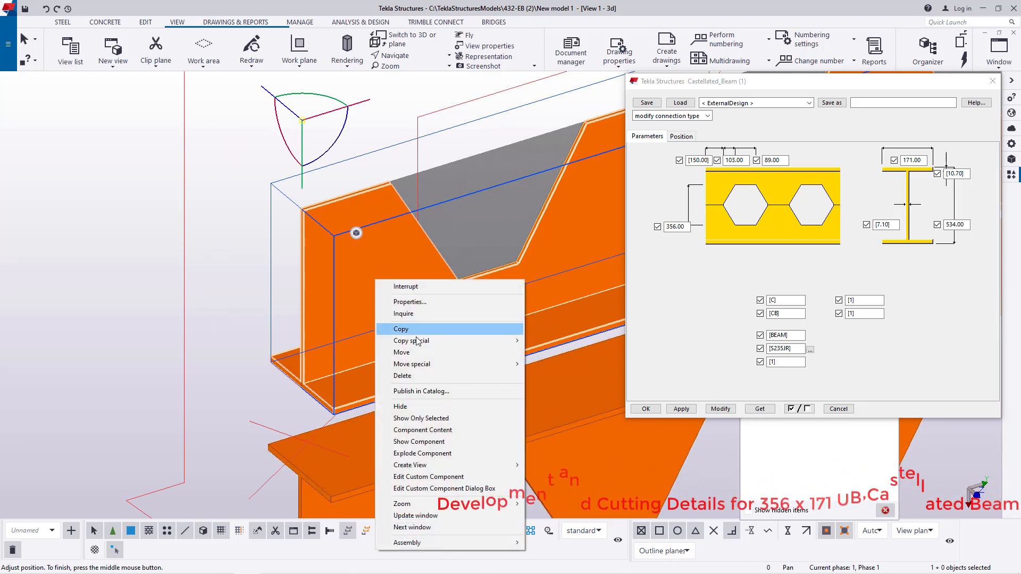
pyautogui.click(409, 355)
pyautogui.scroll(5, 295, 210)
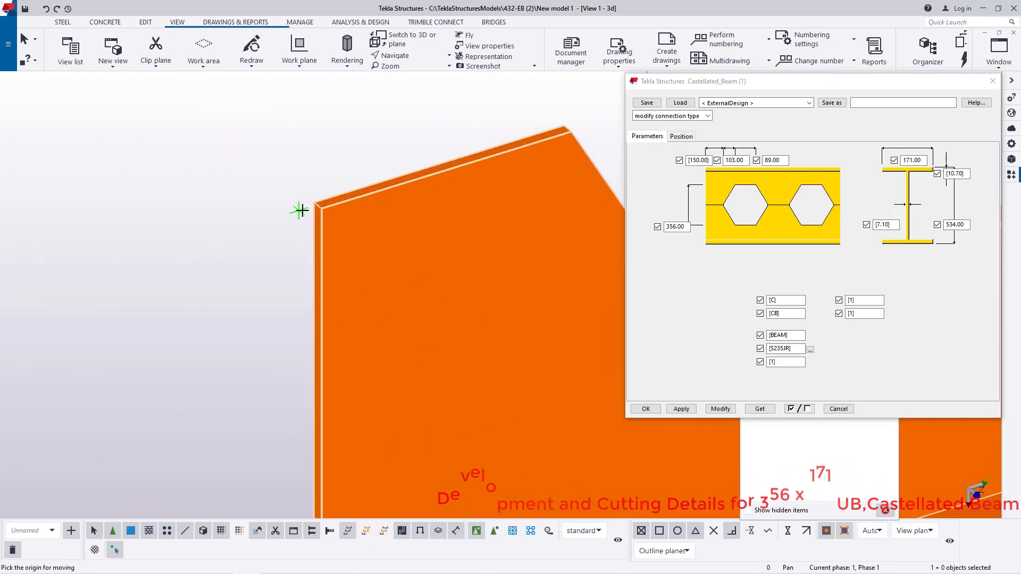
pyautogui.scroll(-10, 368, 105)
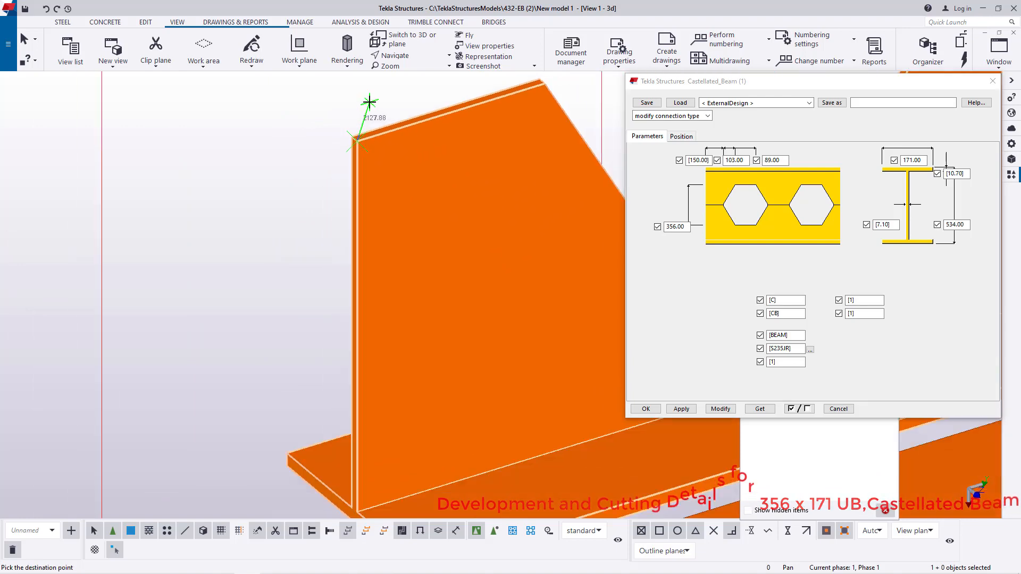
pyautogui.scroll(5, 396, 338)
pyautogui.scroll(5, 342, 342)
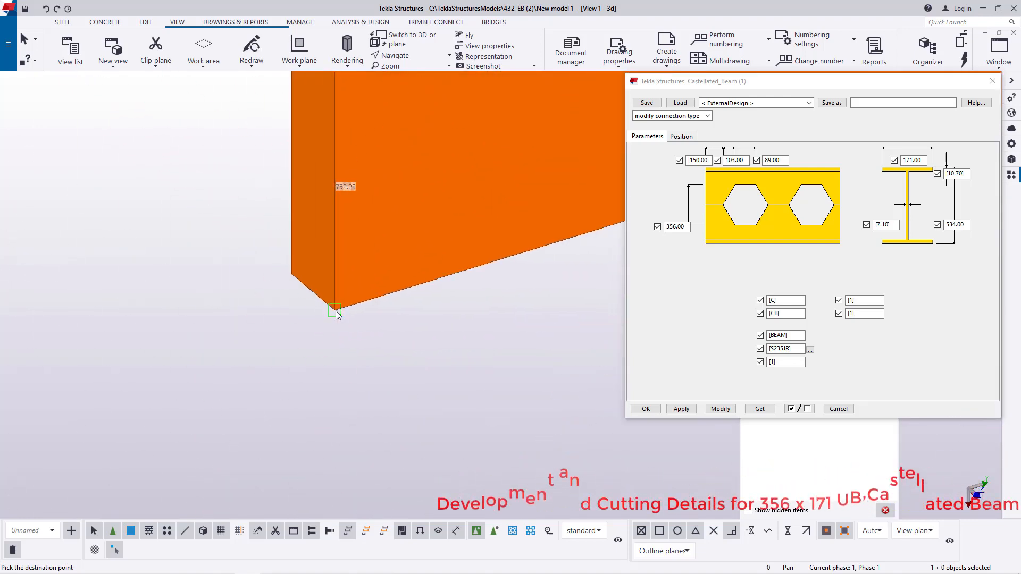
pyautogui.click(334, 310)
pyautogui.rightClick(150, 218)
pyautogui.click(178, 224)
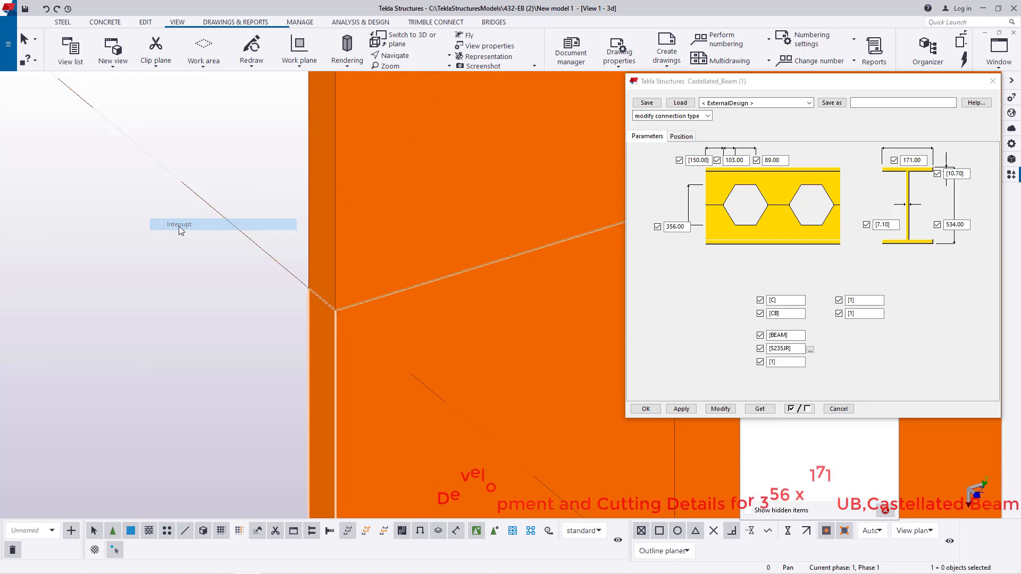
pyautogui.scroll(-10, 271, 305)
pyautogui.scroll(-3, 286, 323)
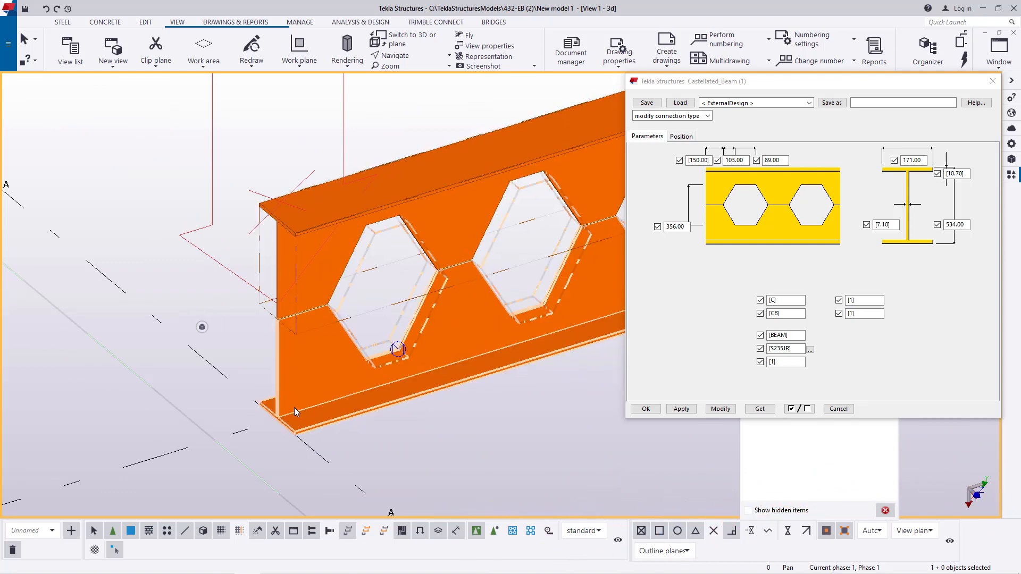
# Step: Redraw the 3D view and inspect the hexagonal openings and web joint along the assembled castellated beam
pyautogui.rightClick(296, 228)
pyautogui.click(177, 196)
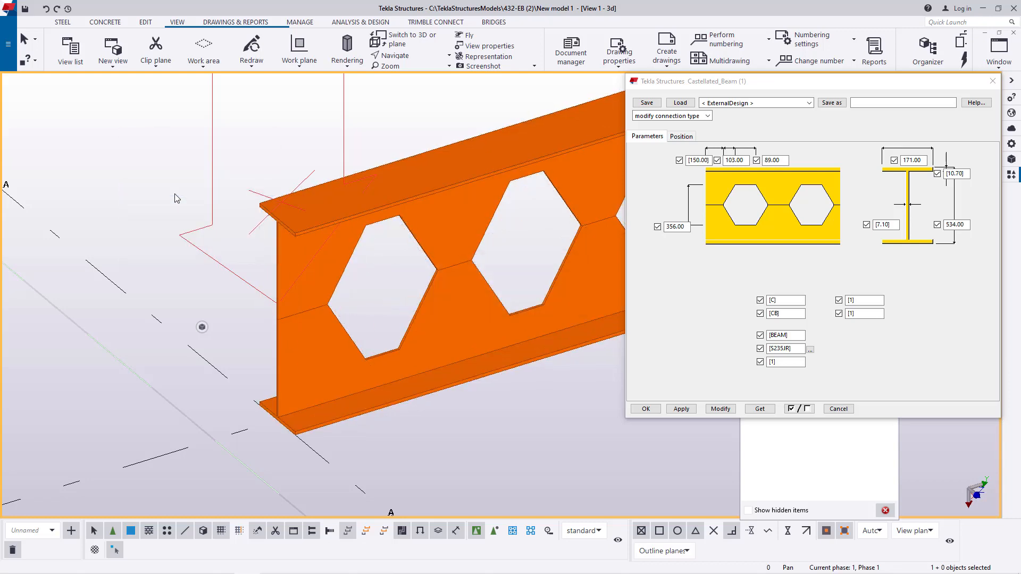
pyautogui.scroll(-5, 116, 296)
pyautogui.scroll(6, 155, 302)
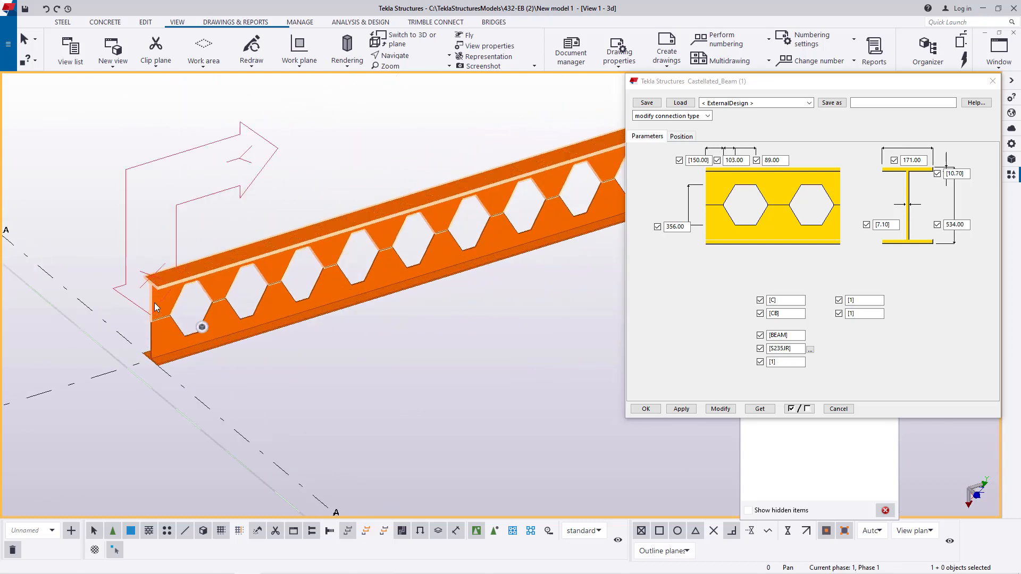
pyautogui.scroll(-2, 157, 302)
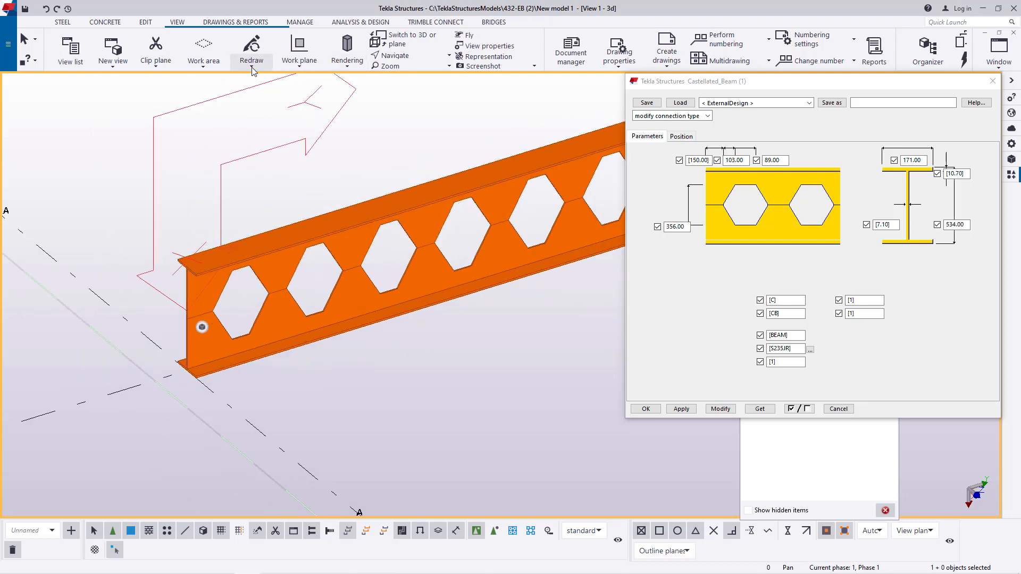
# Step: Return the work plane to the horizontal grid plane at the model origin and end the work plane command
pyautogui.click(303, 64)
pyautogui.click(312, 85)
pyautogui.scroll(-3, 338, 249)
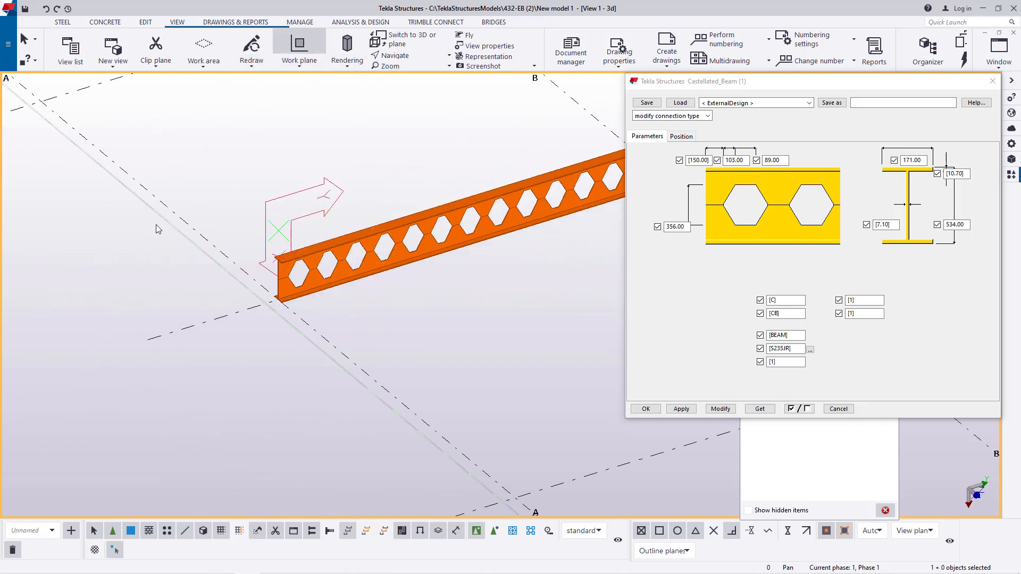
pyautogui.moveTo(308, 307); pyautogui.dragTo(348, 328, button='middle')
pyautogui.scroll(-1, 349, 328)
pyautogui.rightClick(166, 120)
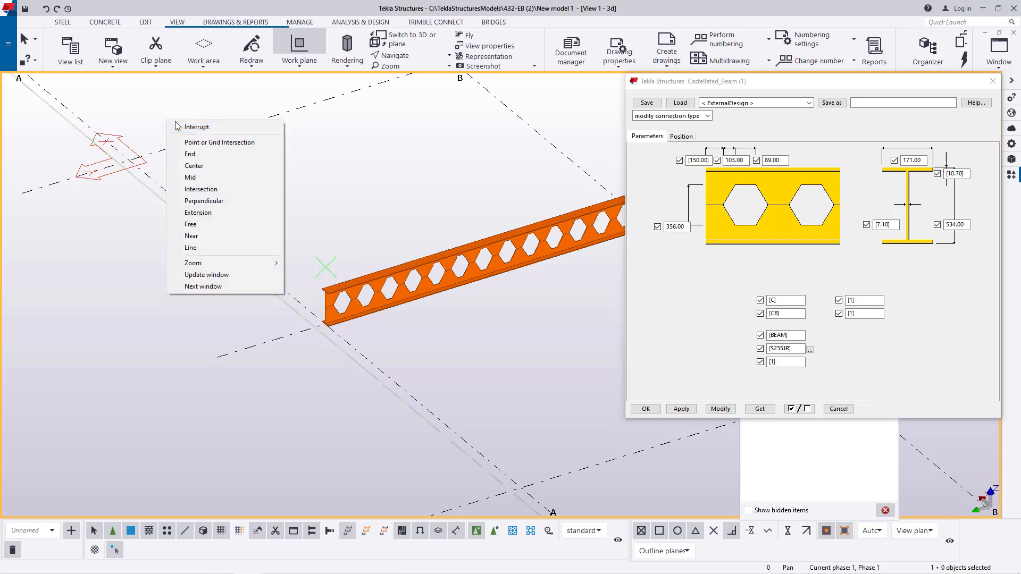
pyautogui.click(191, 128)
pyautogui.scroll(3, 361, 303)
pyautogui.scroll(3, 434, 301)
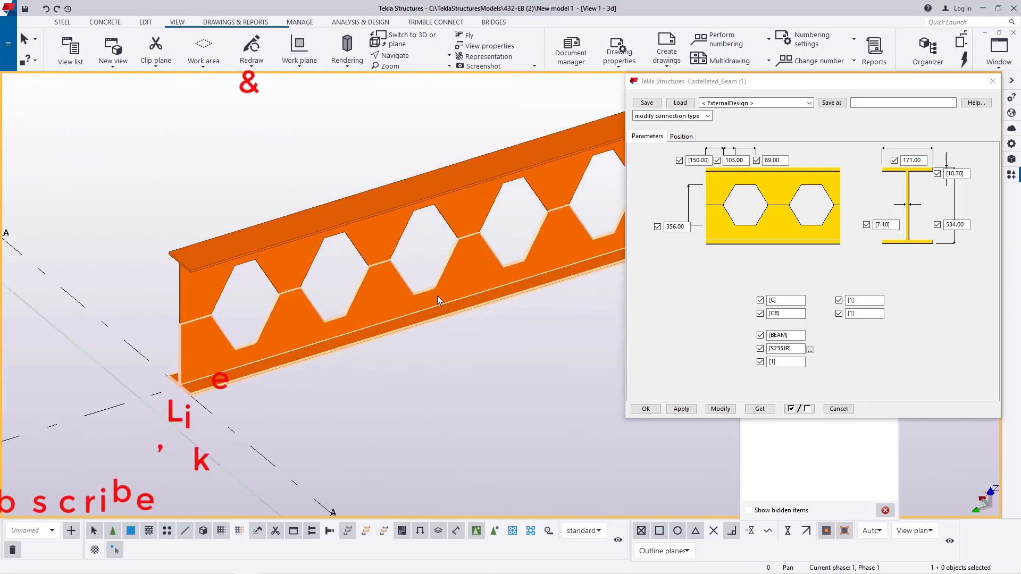
# Step: Close the Castellated_Beam settings and the component catalog to free the 3D view of the beam
pyautogui.click(993, 81)
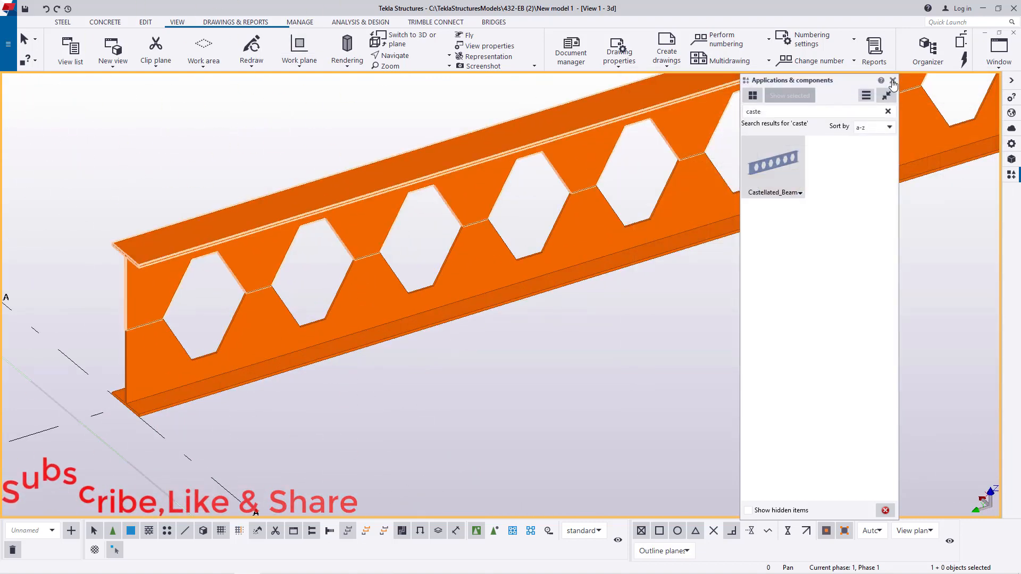
pyautogui.click(893, 81)
pyautogui.scroll(3, 94, 318)
pyautogui.moveTo(207, 314); pyautogui.dragTo(346, 321, button='middle')
pyautogui.scroll(-3, 346, 290)
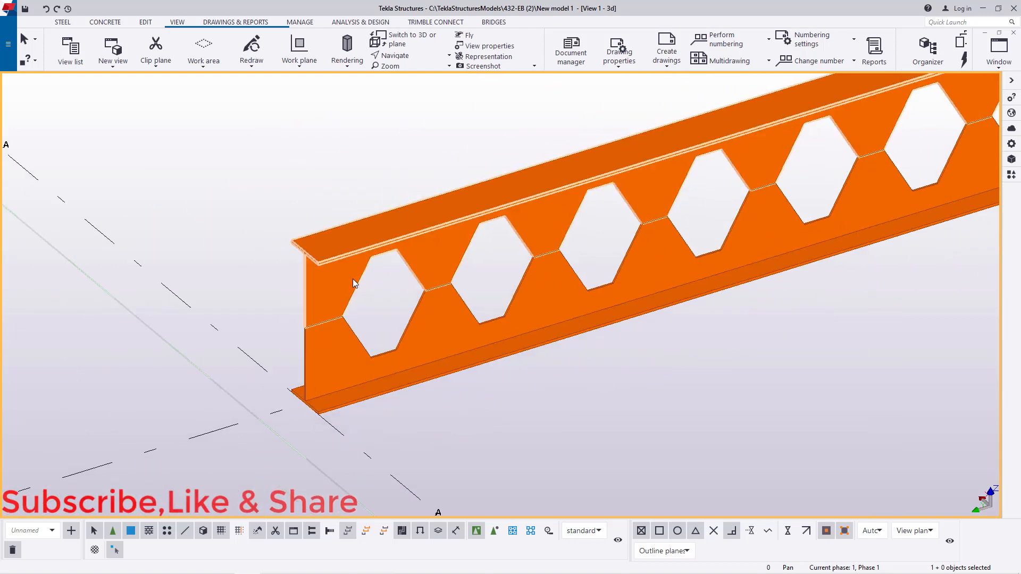
pyautogui.scroll(2, 352, 275)
# Step: Try a linear copy of the castellated beam's upper tee component with dX 0, dY 1000 and dZ 0, and undo it
pyautogui.click(357, 265)
pyautogui.rightClick(207, 149)
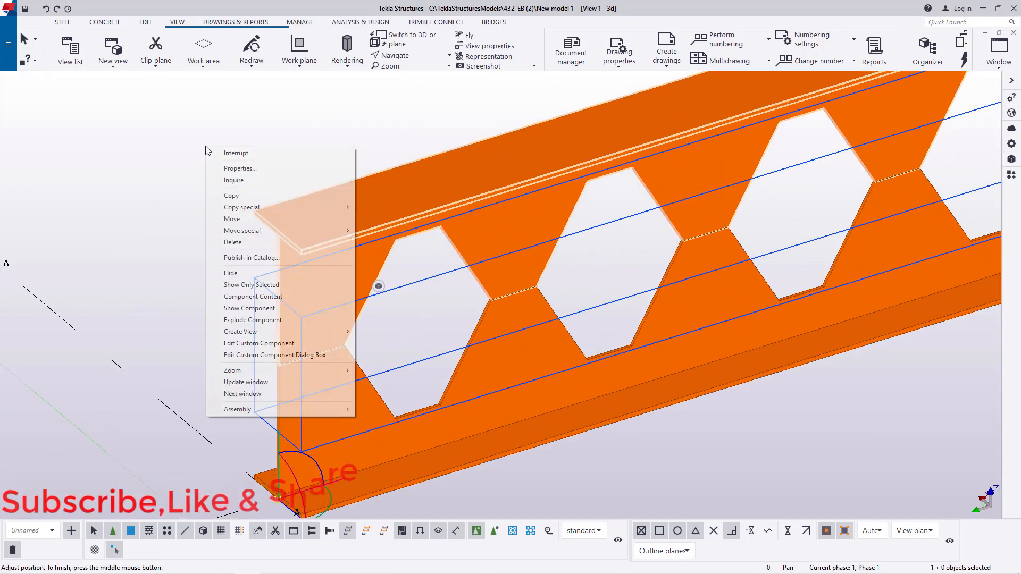
pyautogui.moveTo(259, 232)
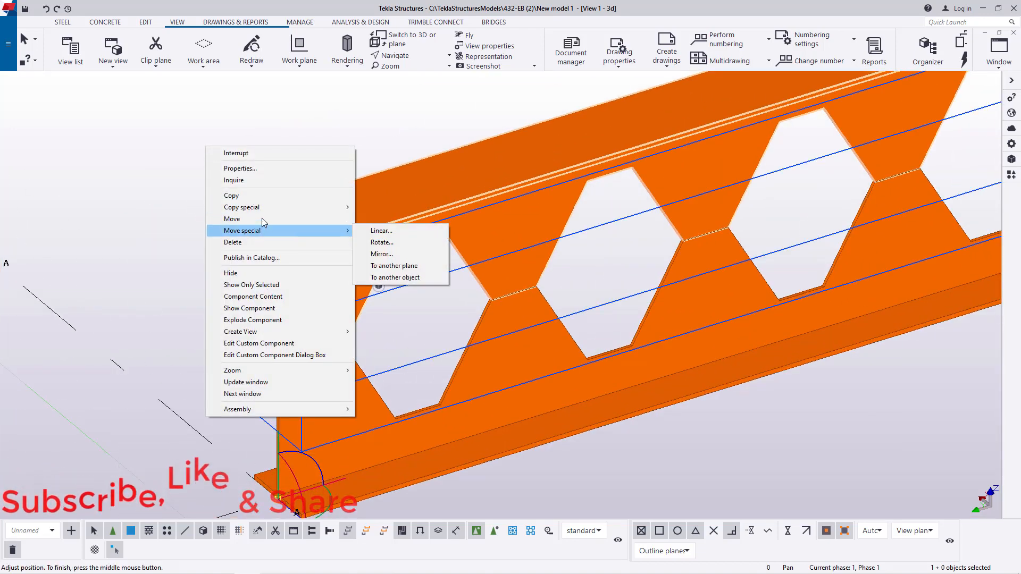
pyautogui.moveTo(255, 206)
pyautogui.click(383, 207)
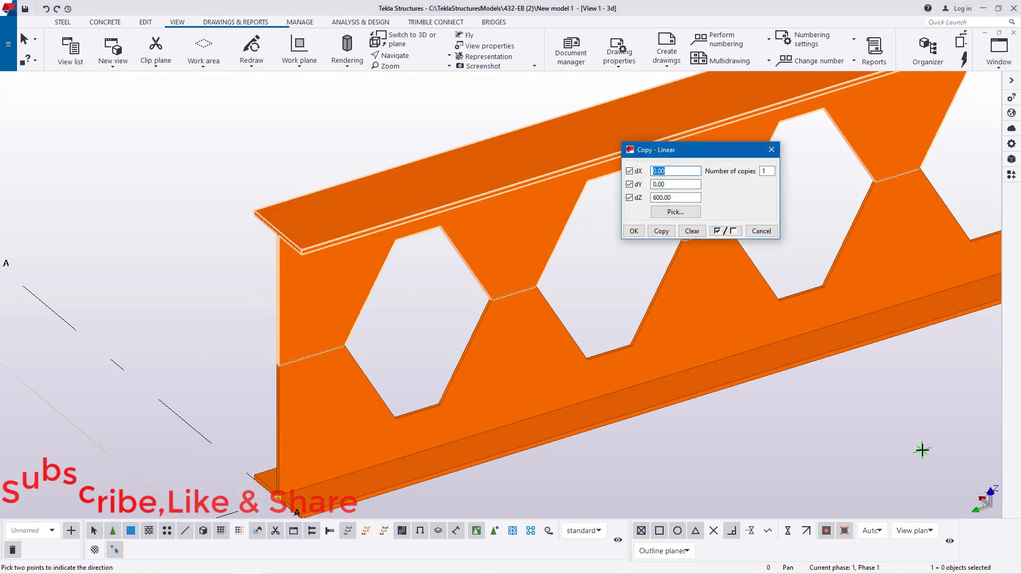
pyautogui.click(676, 197)
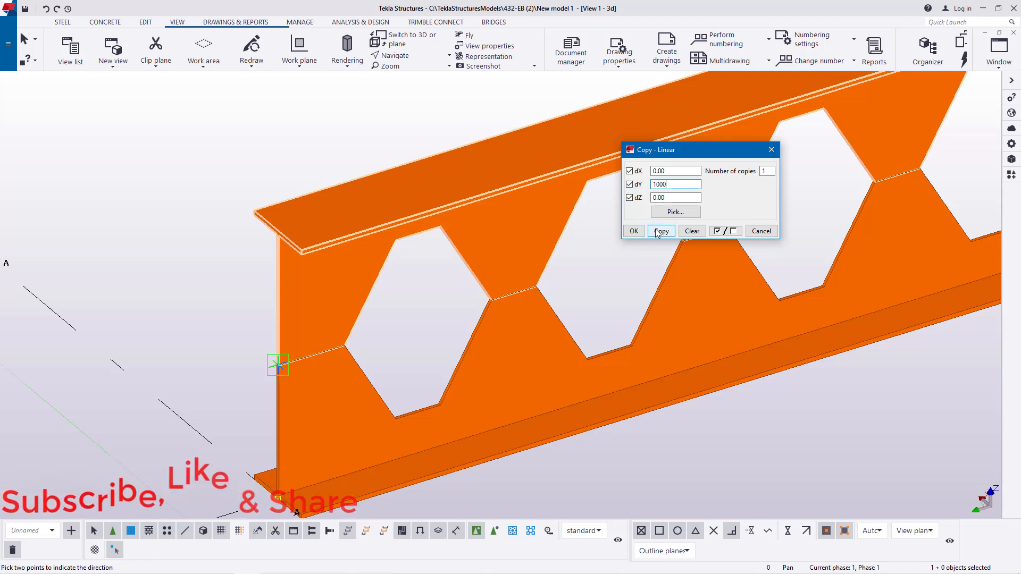
pyautogui.click(638, 232)
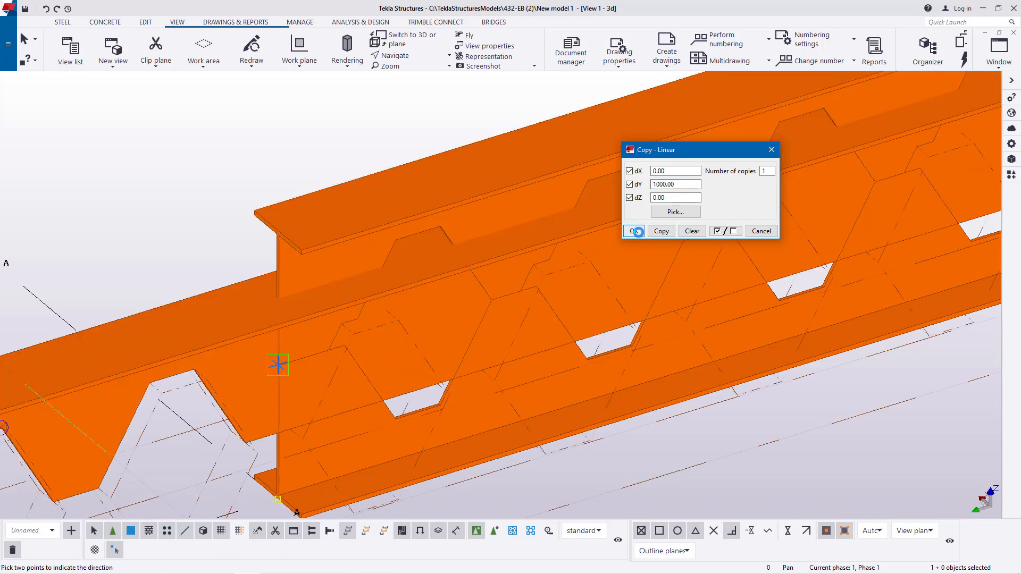
pyautogui.click(47, 9)
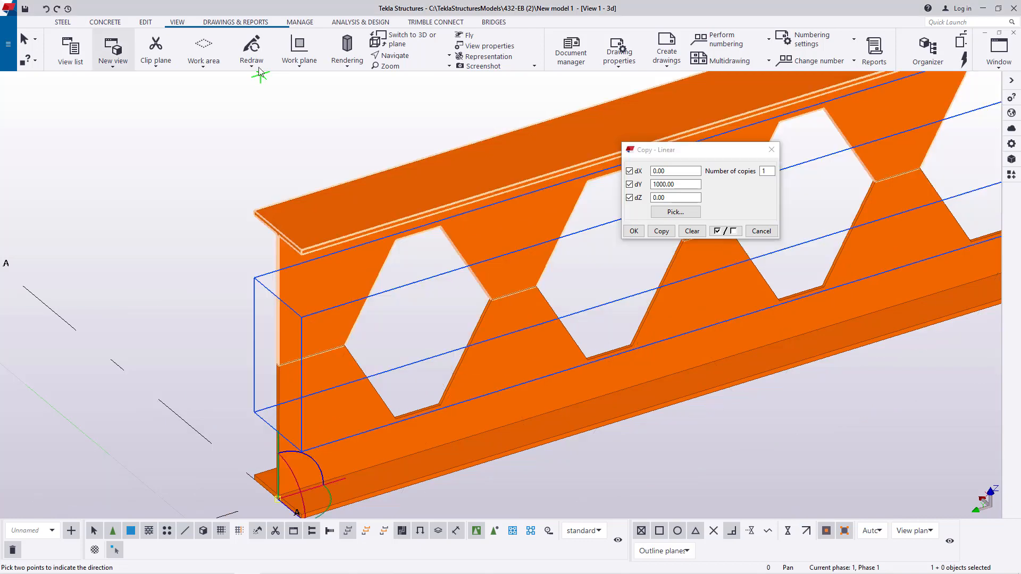
# Step: Copy the upper tee component linearly once with dX 1000, dY 0 and dZ 0, and end the command
pyautogui.click(665, 184)
pyautogui.doubleClick(665, 185)
pyautogui.rightClick(667, 184)
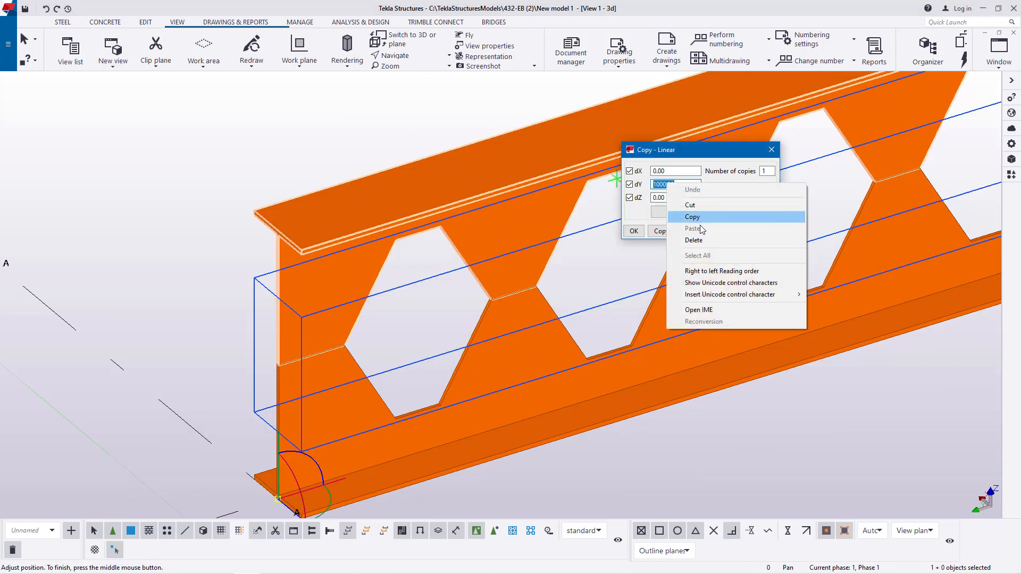
pyautogui.click(689, 204)
pyautogui.doubleClick(660, 171)
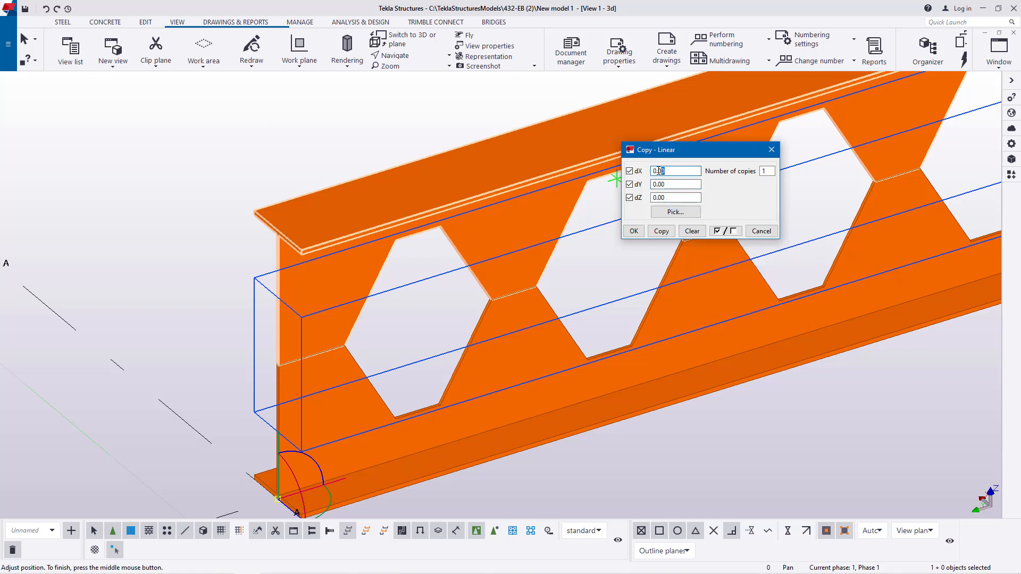
pyautogui.click(691, 209)
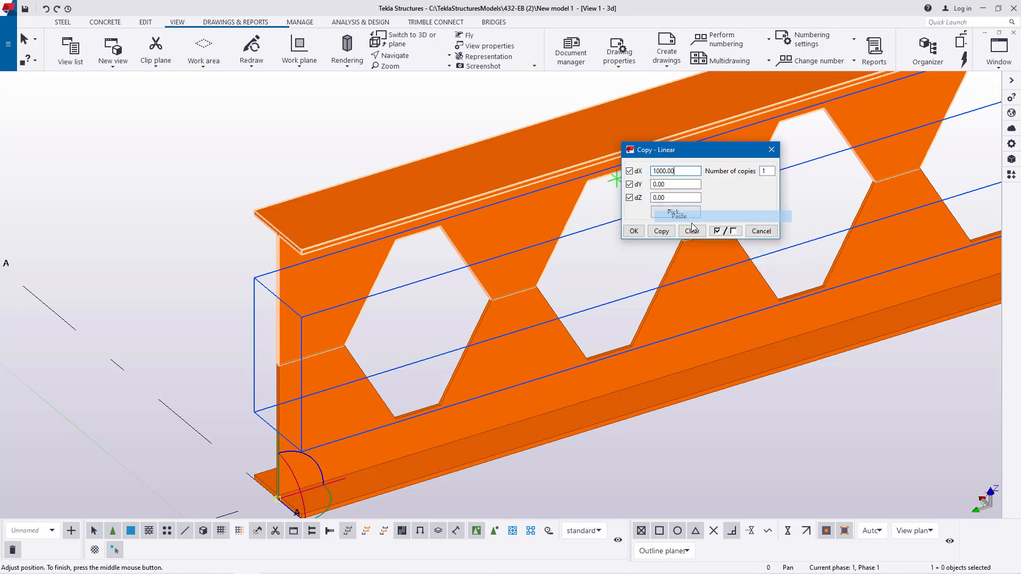
pyautogui.click(661, 231)
pyautogui.click(637, 231)
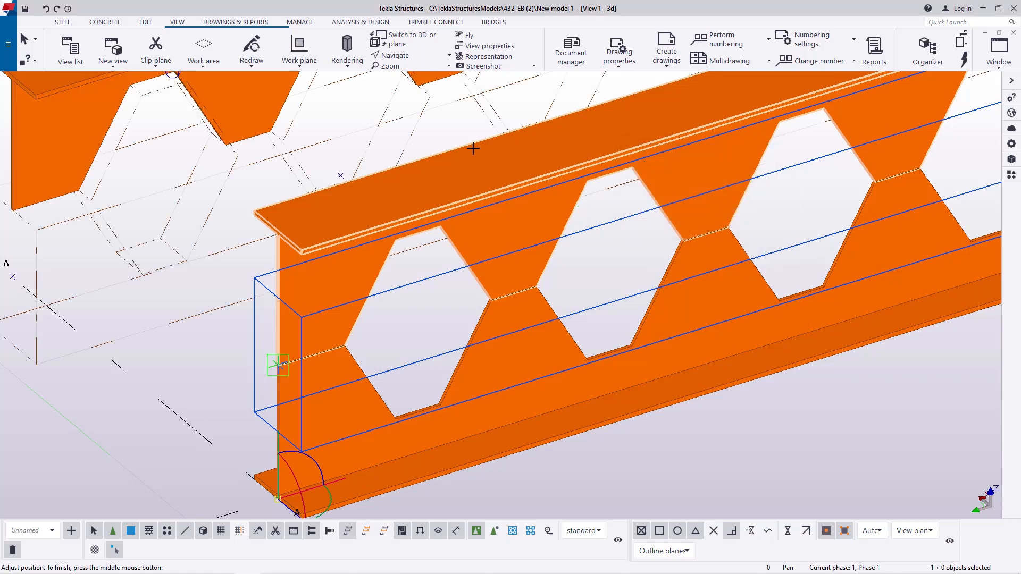
pyautogui.rightClick(422, 123)
pyautogui.click(451, 135)
# Step: Rotate the 3D view to examine the joined beam and the copied tee from the other side, and redraw the view
pyautogui.scroll(-4, 537, 341)
pyautogui.scroll(-2, 527, 366)
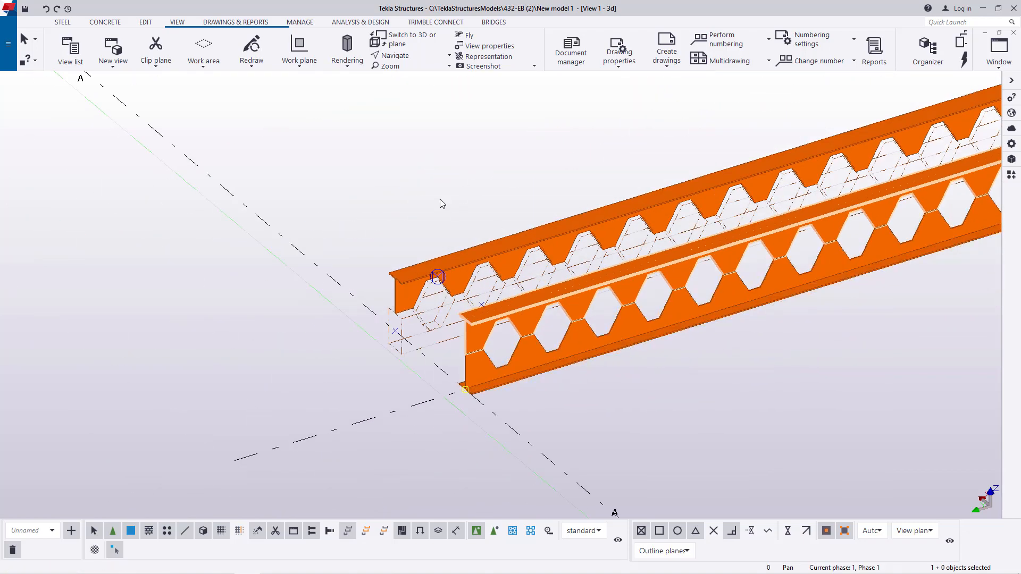
pyautogui.click(406, 57)
pyautogui.click(418, 70)
pyautogui.moveTo(530, 269); pyautogui.dragTo(736, 255)
pyautogui.scroll(4, 698, 220)
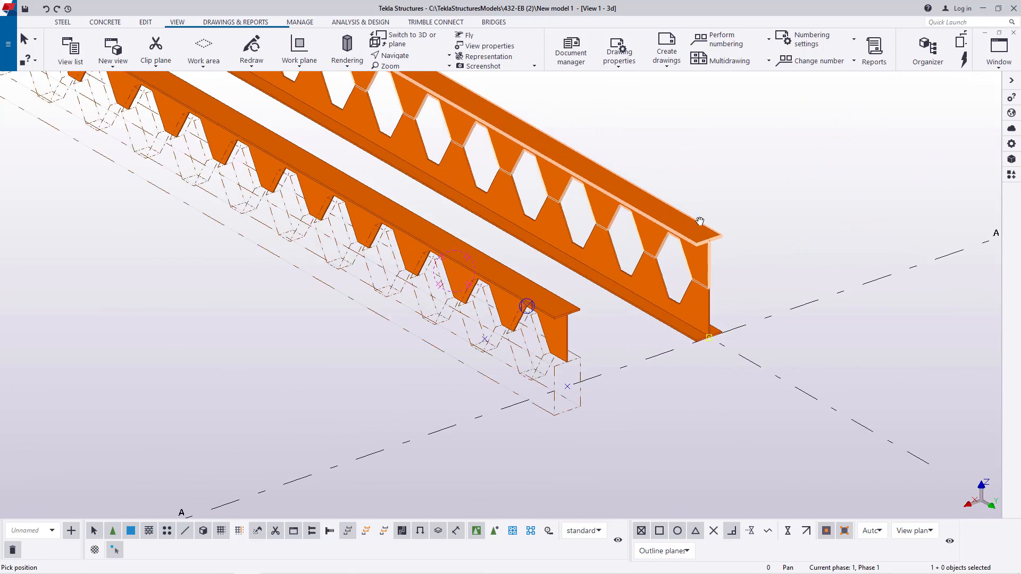
pyautogui.scroll(1, 697, 220)
pyautogui.rightClick(668, 144)
pyautogui.click(691, 151)
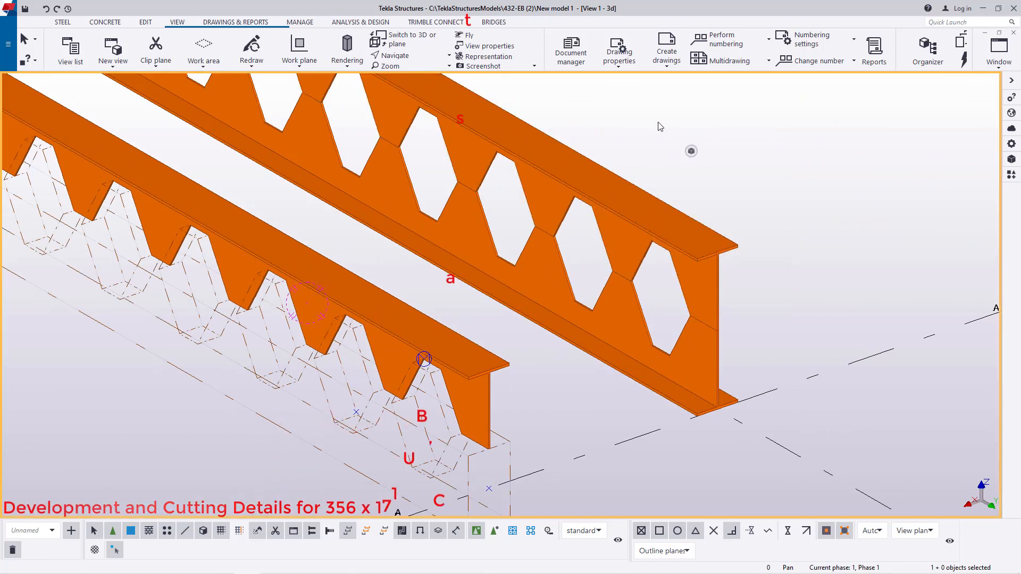
pyautogui.rightClick(658, 122)
pyautogui.click(707, 183)
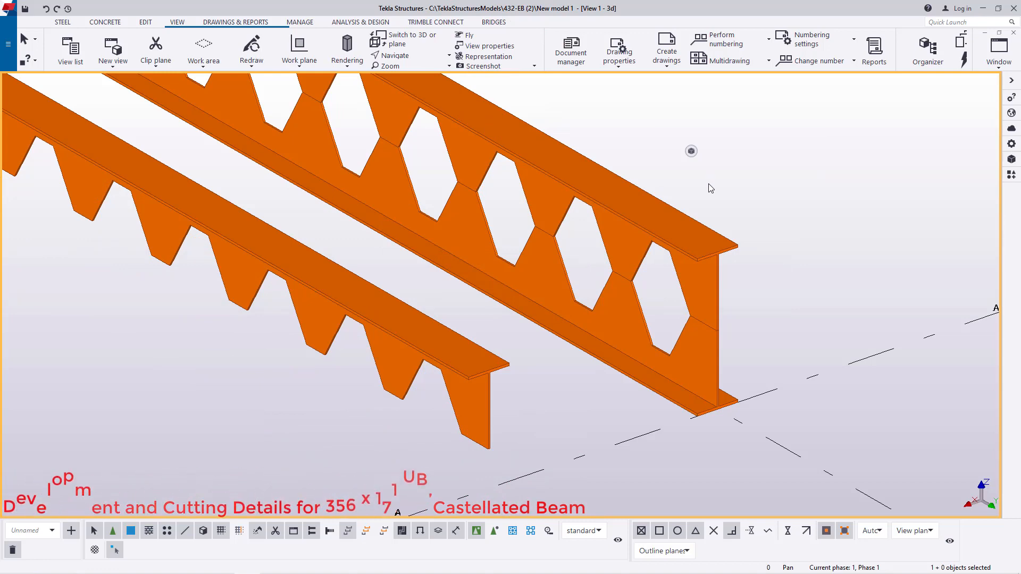
pyautogui.moveTo(708, 183); pyautogui.dragTo(633, 206, button='middle')
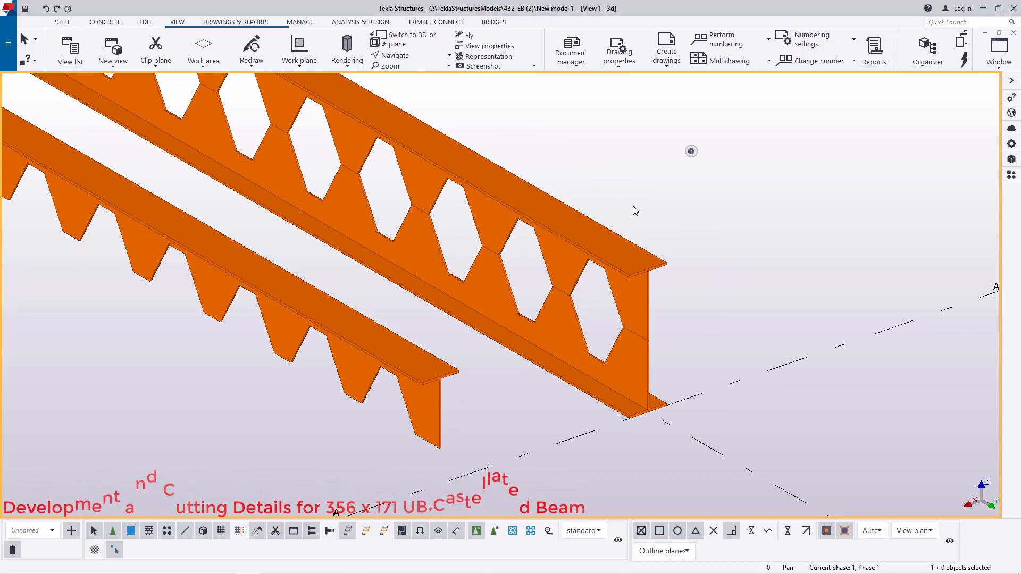
# Step: Set the representation colour of the All object group to yellow in the view properties and apply it to the view
pyautogui.doubleClick(581, 150)
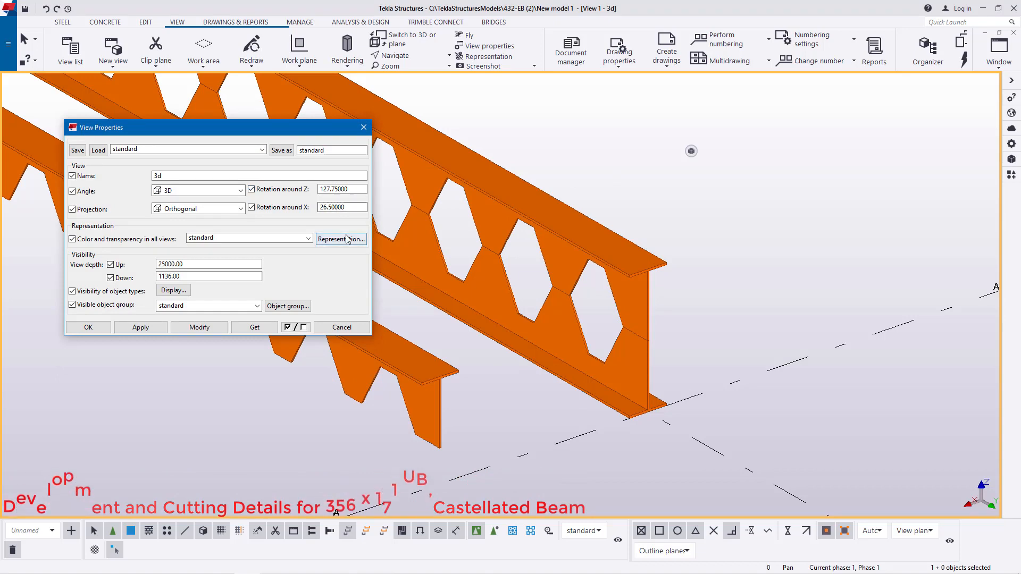
pyautogui.click(348, 239)
pyautogui.click(224, 211)
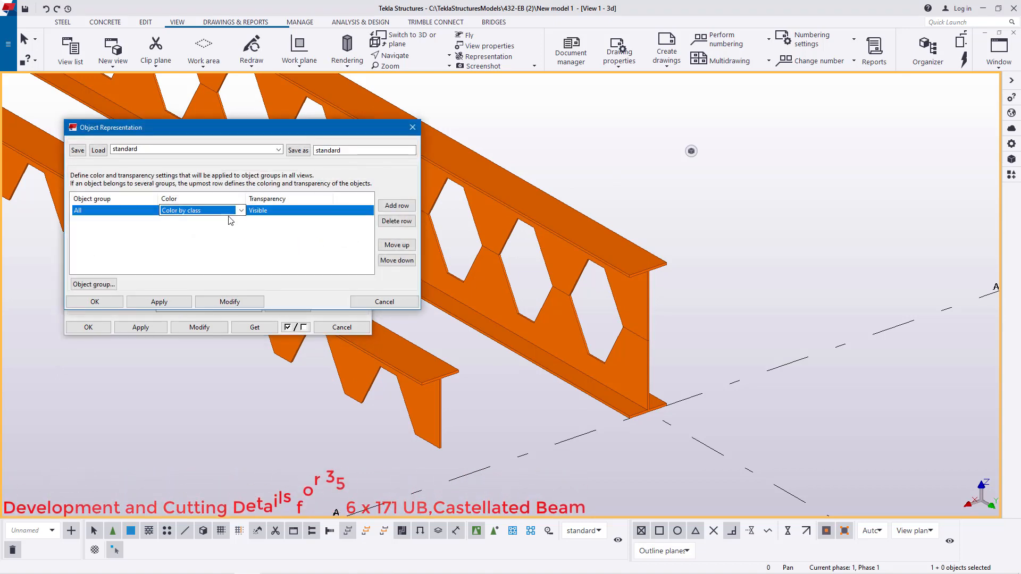
pyautogui.click(240, 210)
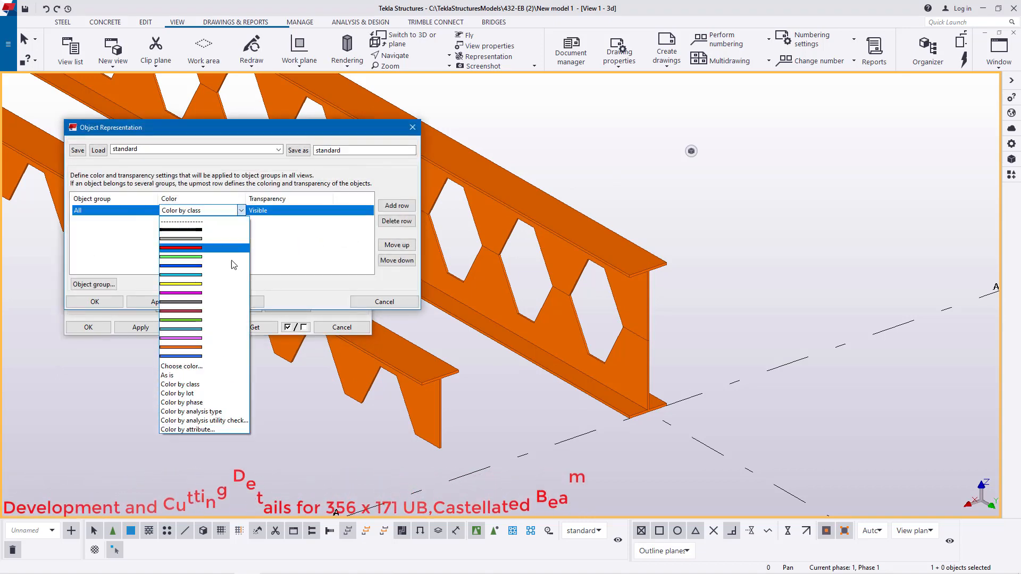
pyautogui.click(201, 286)
pyautogui.click(230, 302)
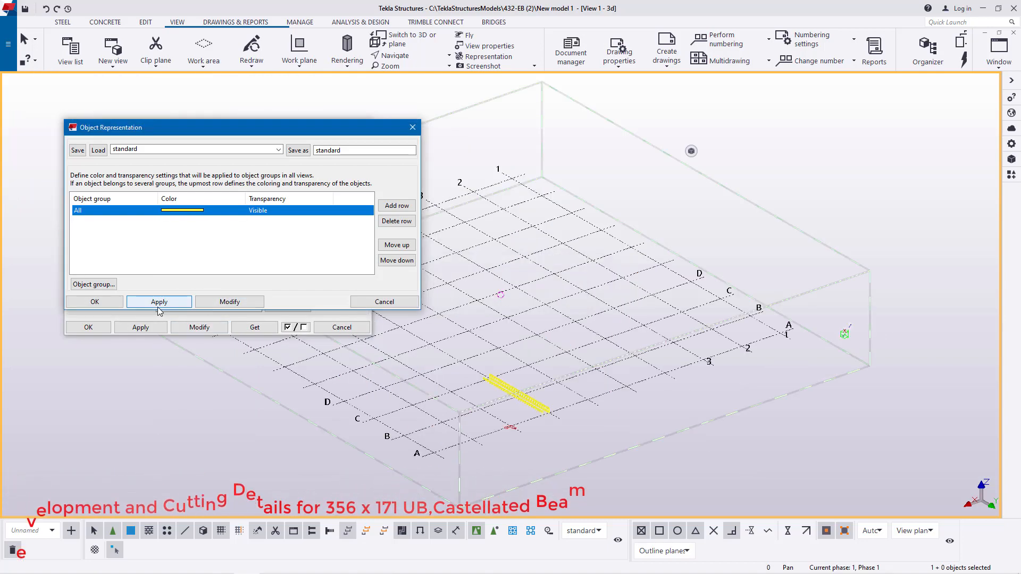
pyautogui.click(107, 303)
pyautogui.click(137, 329)
pyautogui.click(103, 328)
pyautogui.scroll(4, 551, 414)
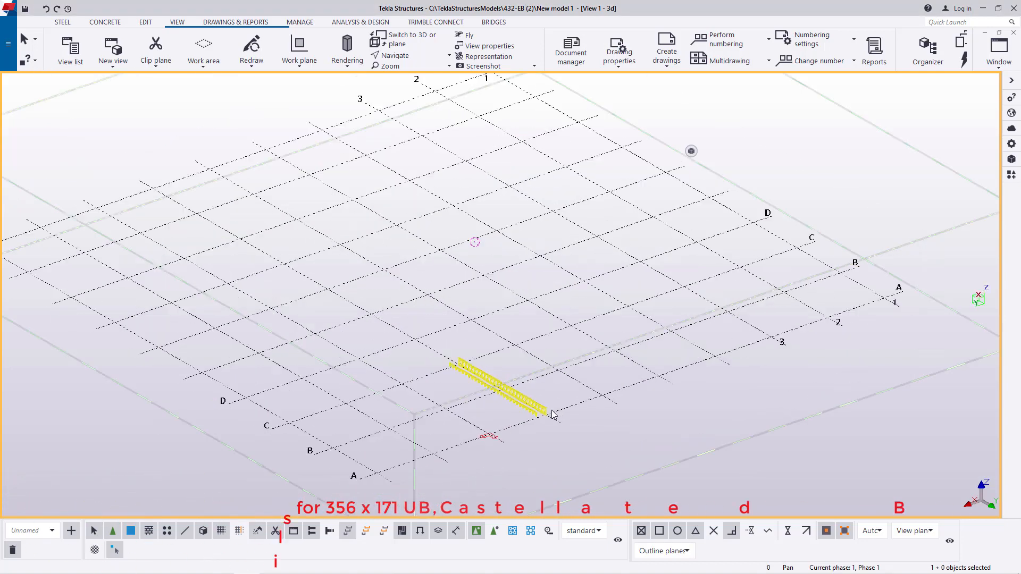
pyautogui.scroll(8, 542, 427)
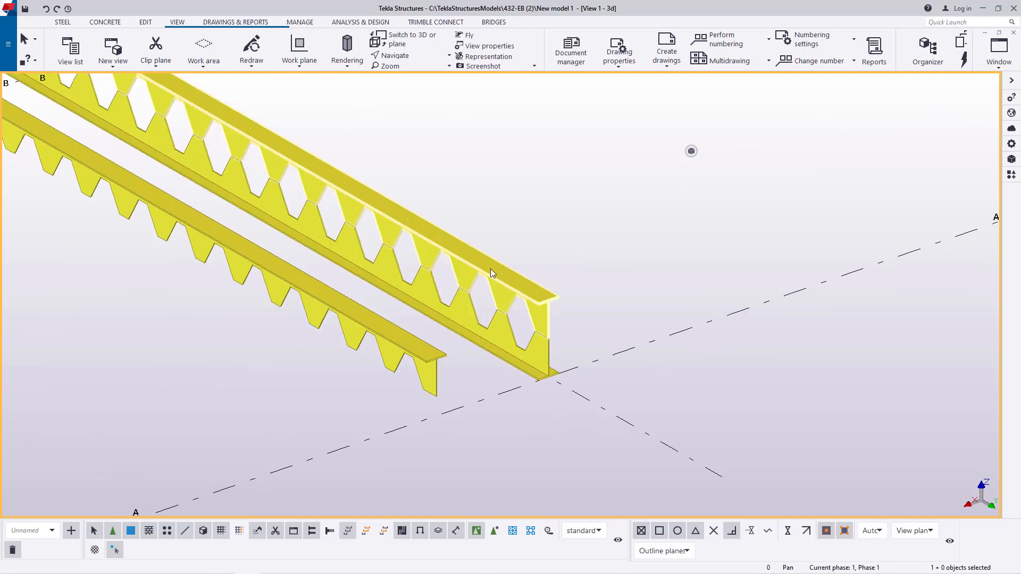
pyautogui.moveTo(542, 366); pyautogui.dragTo(544, 303, button='middle')
pyautogui.scroll(2, 497, 207)
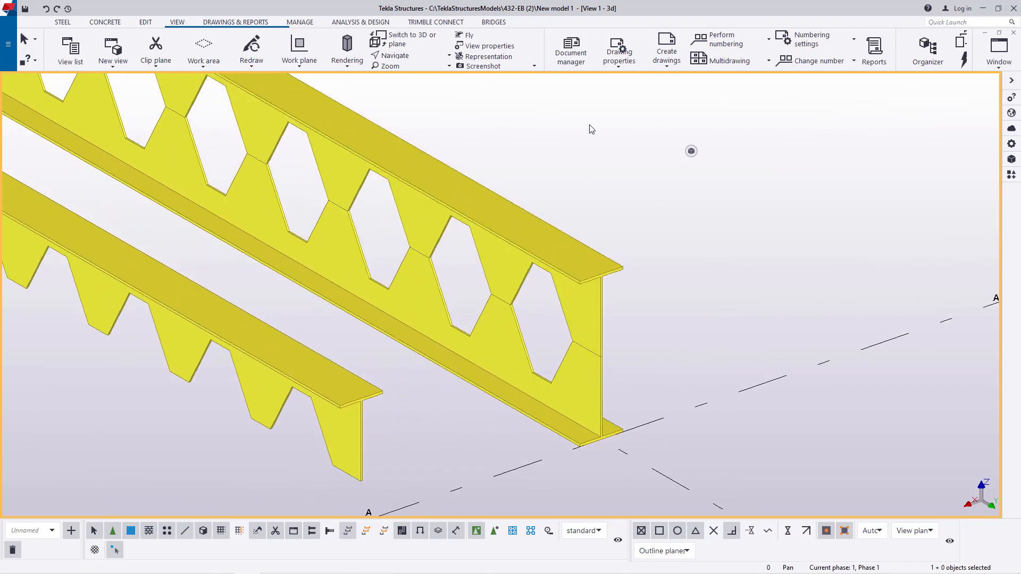
pyautogui.click(1010, 176)
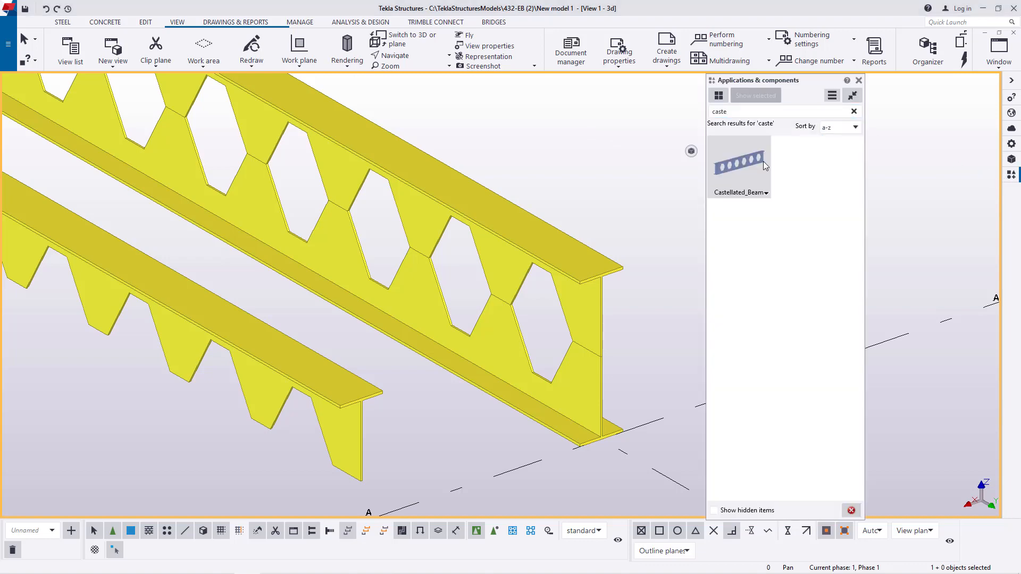
pyautogui.doubleClick(736, 162)
pyautogui.click(992, 81)
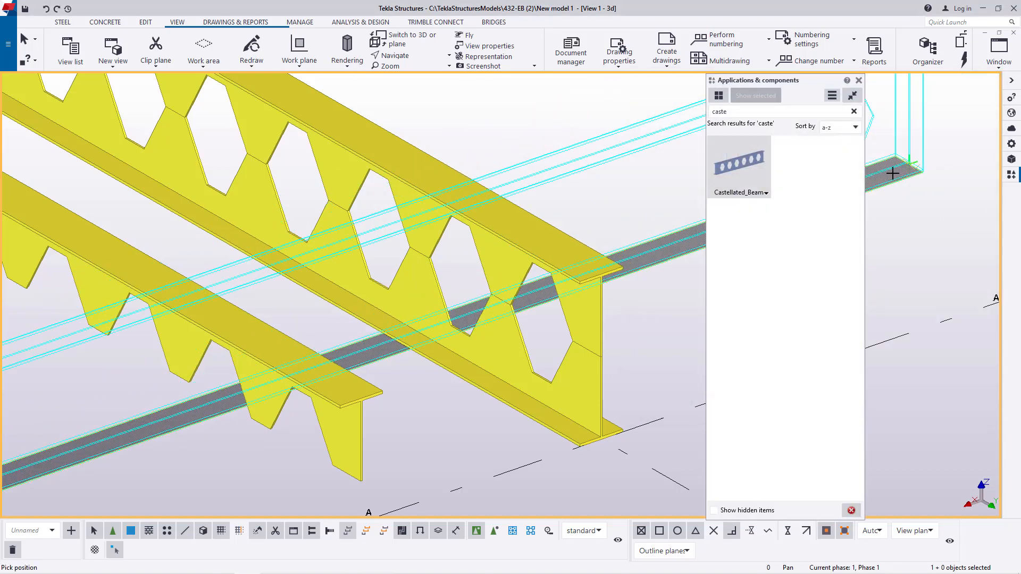
pyautogui.rightClick(932, 126)
pyautogui.click(933, 127)
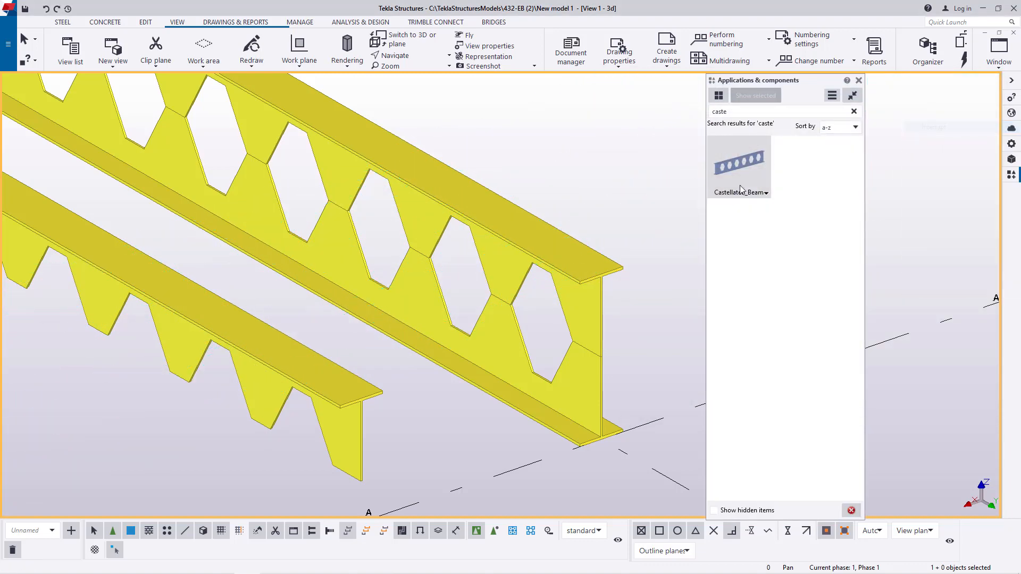
# Step: Open the upper tee's Castellated_Beam parameters and set the depths to 406 and 609, the flange width to 178 and the opening dimensions to 117 and 102
pyautogui.doubleClick(490, 217)
pyautogui.moveTo(940, 77)
pyautogui.mouseDown()
pyautogui.moveTo(932, 87)
pyautogui.moveTo(937, 77)
pyautogui.mouseUp()
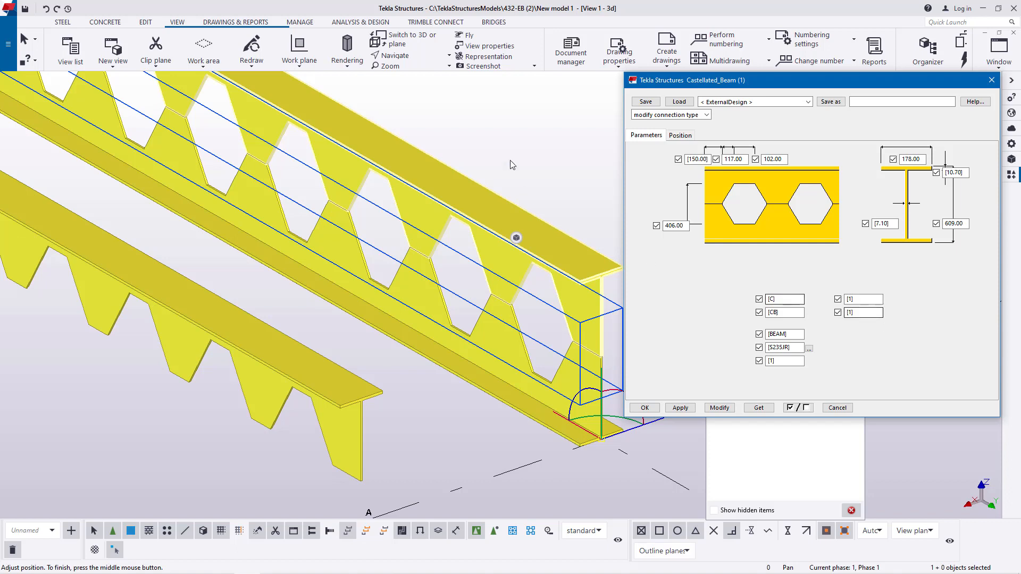
pyautogui.click(548, 181)
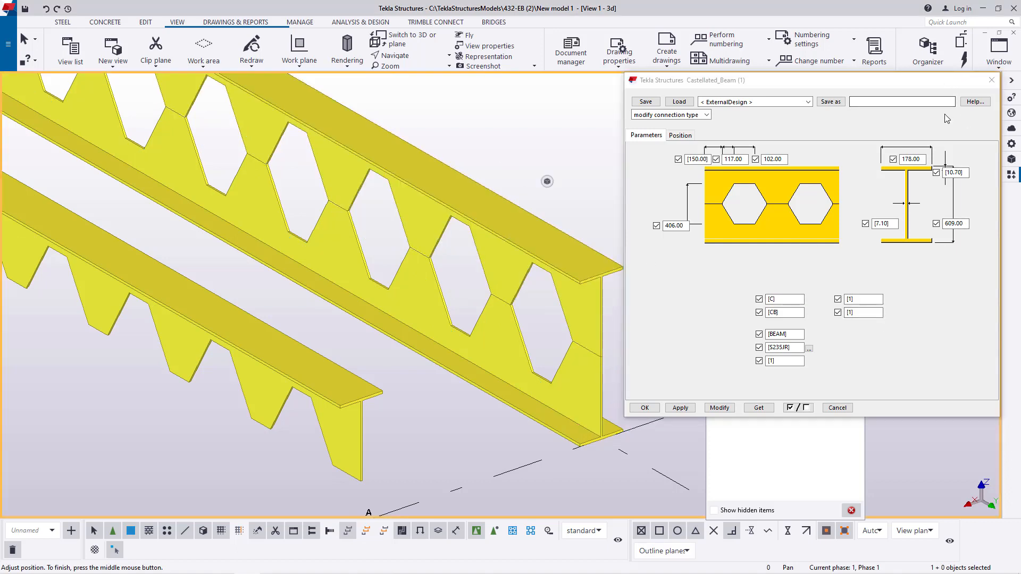
pyautogui.click(920, 330)
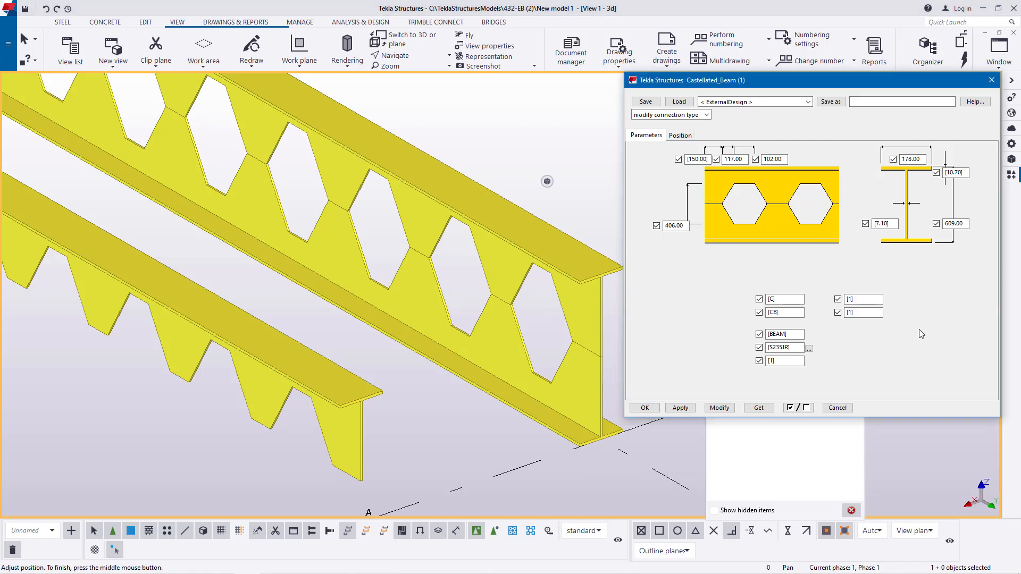